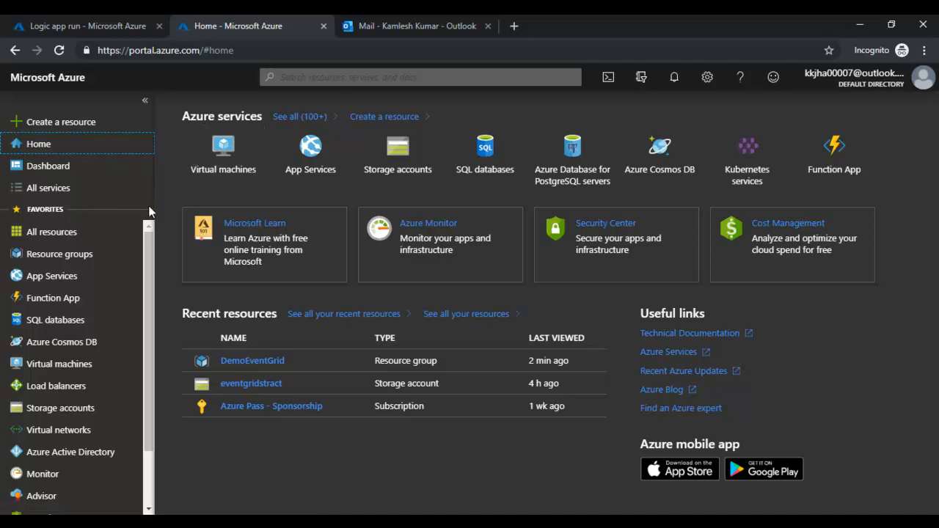
# - Close the finished Logic App run tab and start adding a new resource group
pyautogui.click(159, 26)
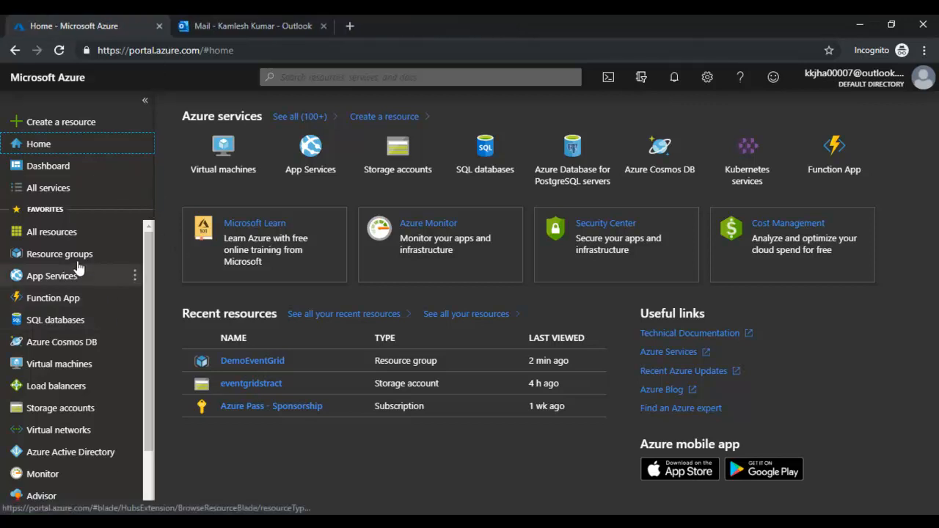
pyautogui.click(46, 264)
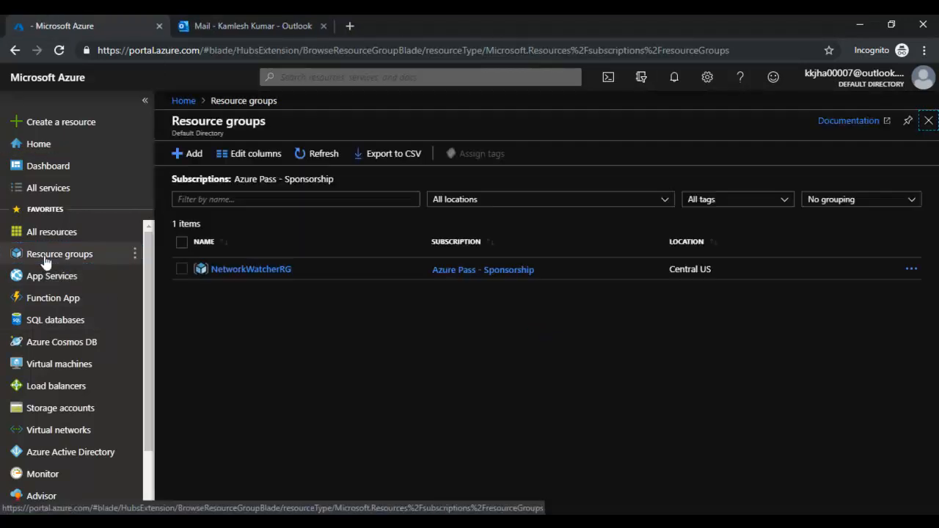
pyautogui.click(187, 156)
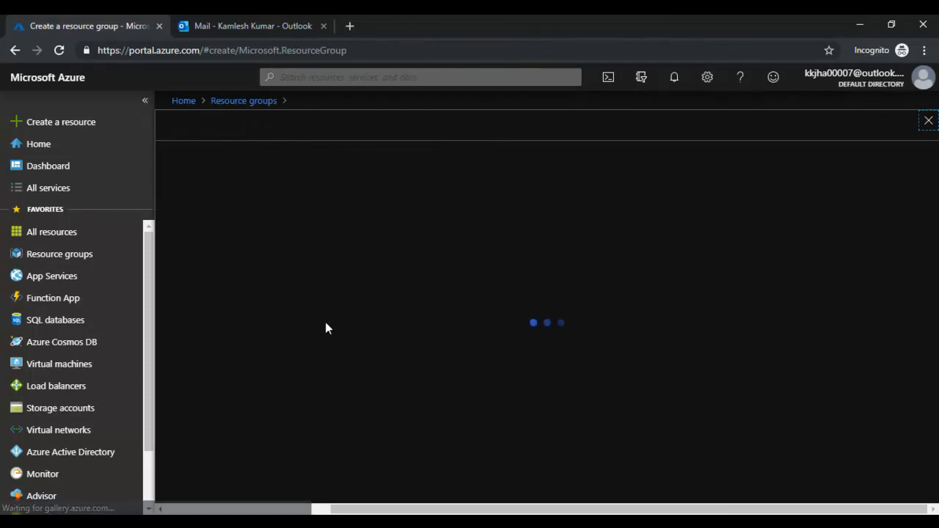
# - Name the resource group DemoEventGrid and add a tag named Demo
pyautogui.click(393, 287)
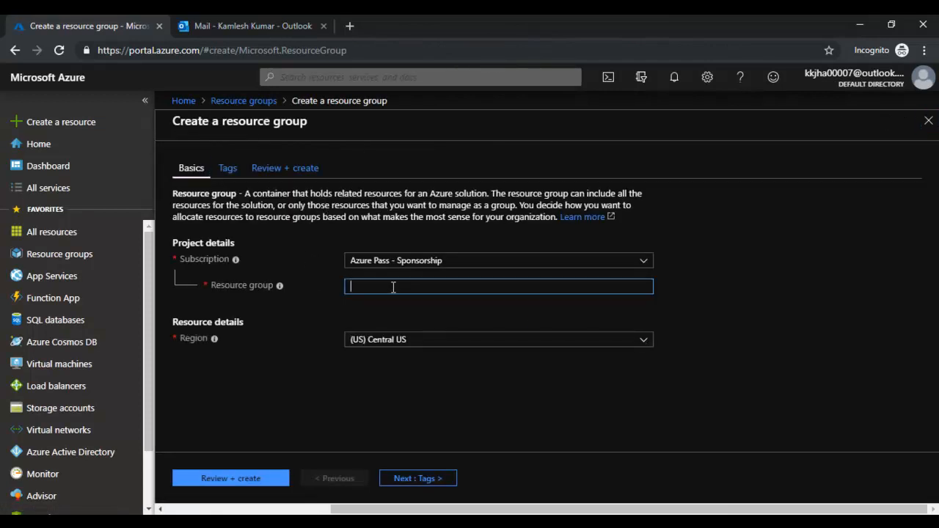
pyautogui.write('DemoEventGrid')
pyautogui.click(227, 170)
pyautogui.click(266, 268)
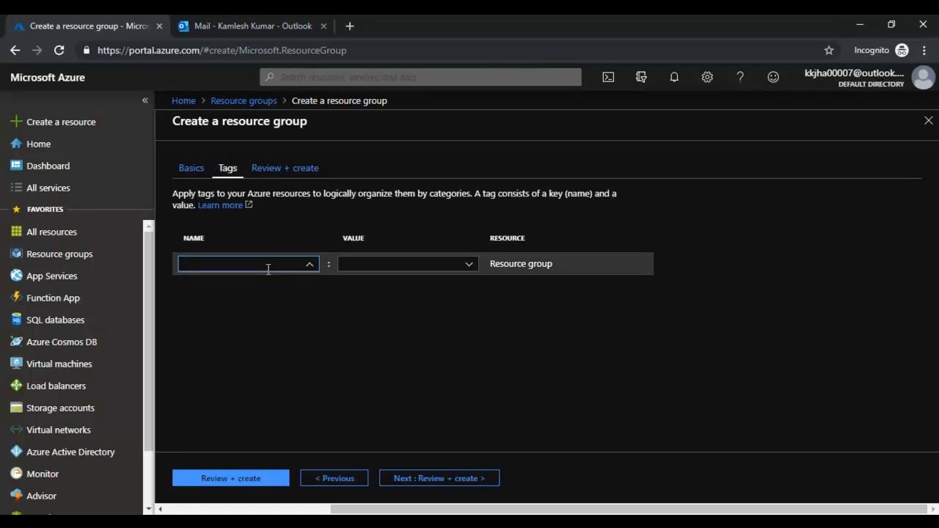
pyautogui.write('Demo')
# - Set the tag value to EventGrid, then review and create the resource group
pyautogui.press('Tab')
pyautogui.write('Eval')
pyautogui.press('BackSpace')
pyautogui.press('BackSpace')
pyautogui.write('vent')
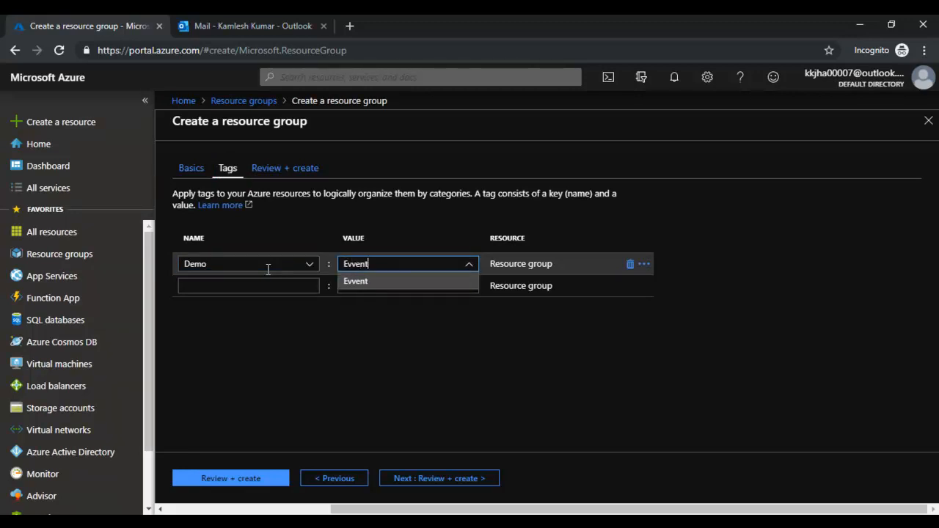
pyautogui.hotkey('ctrl', 'a')
pyautogui.write('EventGrid')
pyautogui.click(374, 282)
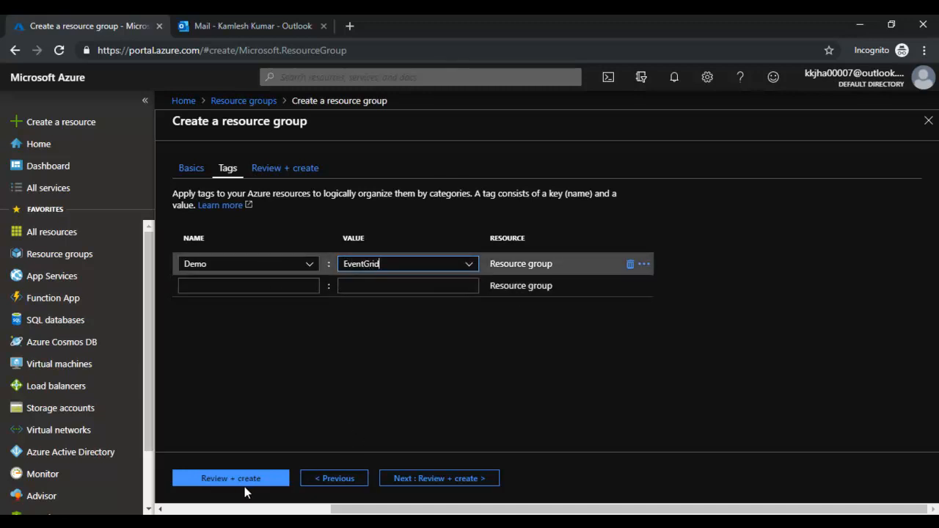
pyautogui.click(305, 173)
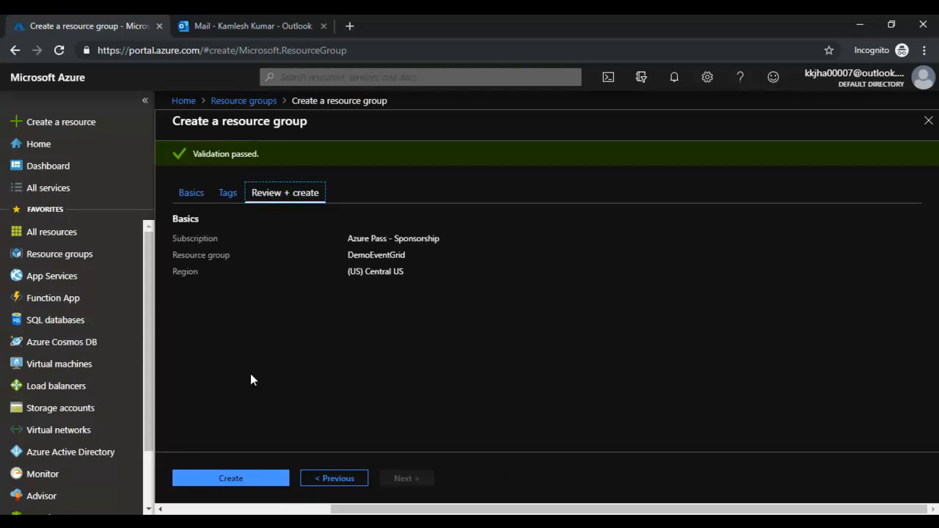
pyautogui.click(244, 482)
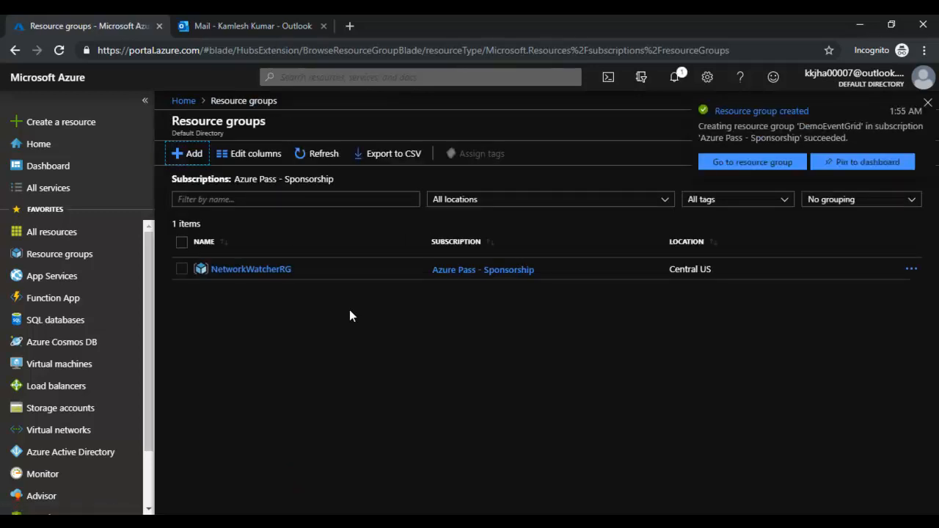
# - From the DemoEventGrid resource group, search the Marketplace for 'storage'
pyautogui.click(748, 163)
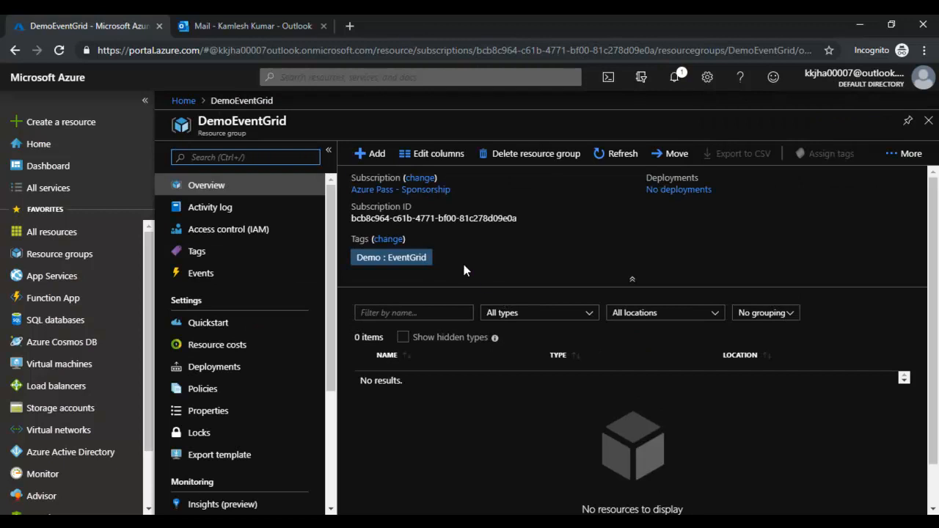
pyautogui.click(375, 155)
pyautogui.click(422, 163)
pyautogui.write('sto')
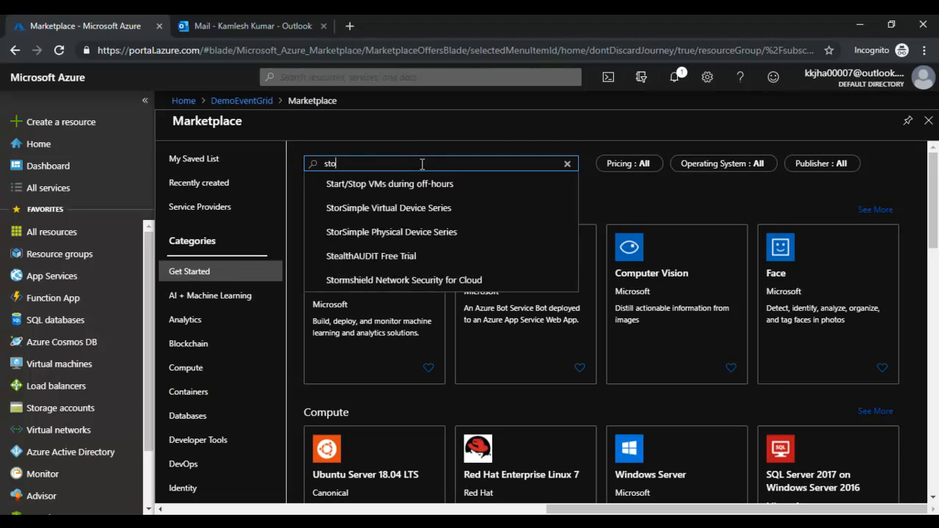
pyautogui.write('rage')
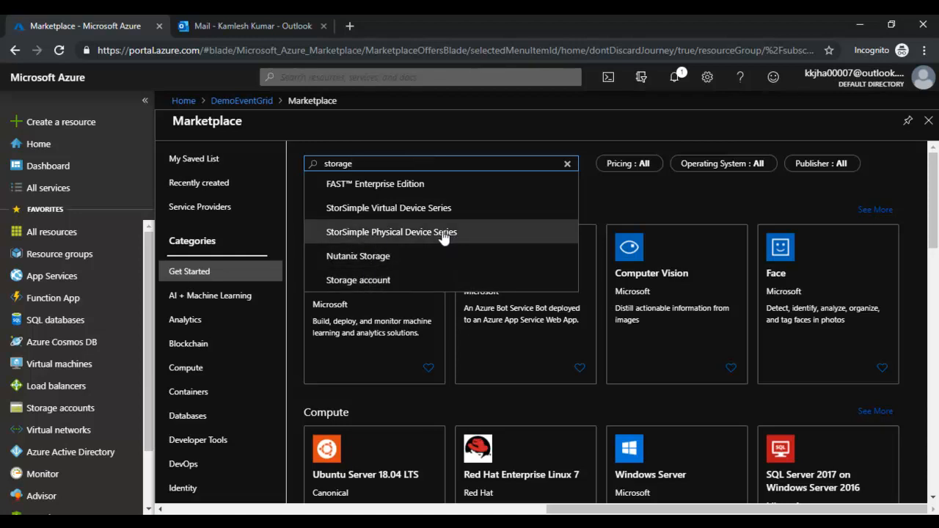
# - Choose the Storage account offering and start creating one
pyautogui.click(382, 281)
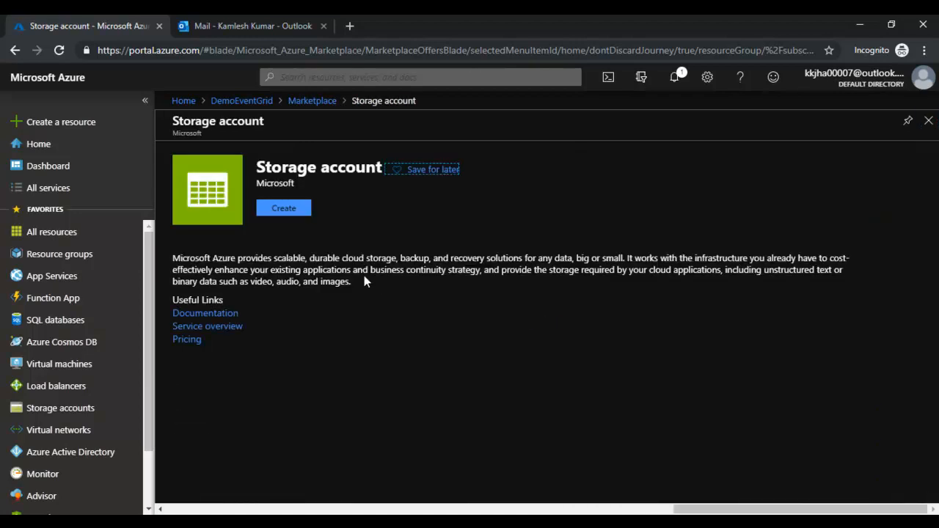
pyautogui.click(287, 209)
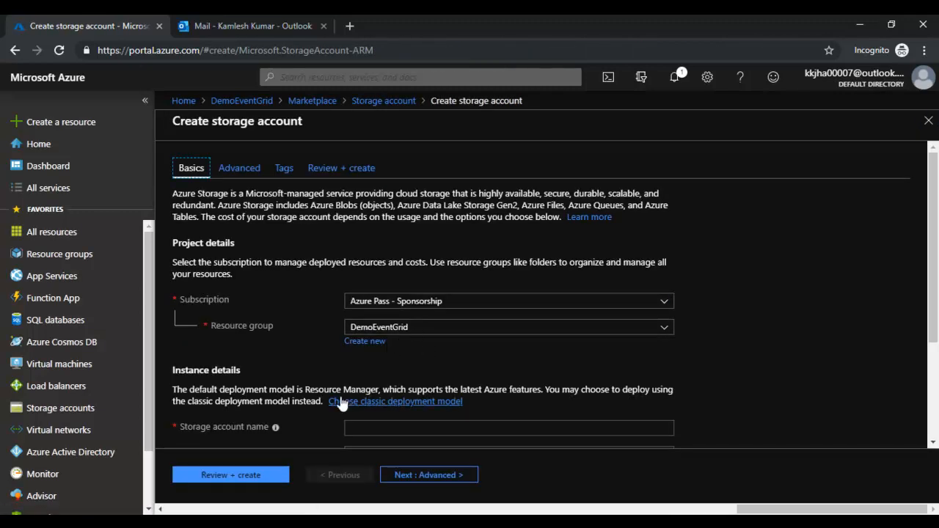
pyautogui.scroll(-2, 374, 396)
# - Try several names until the available storage account name eventgridstract is accepted
pyautogui.click(384, 291)
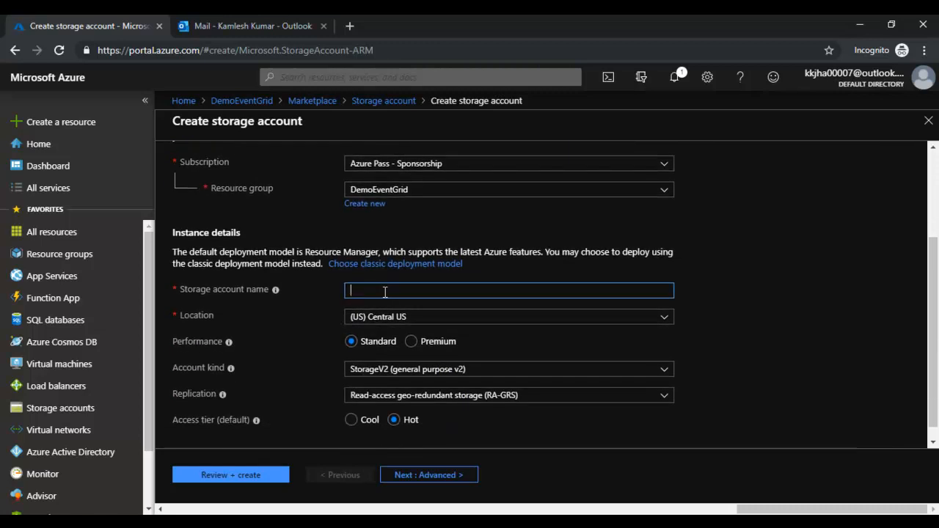
pyautogui.write('de')
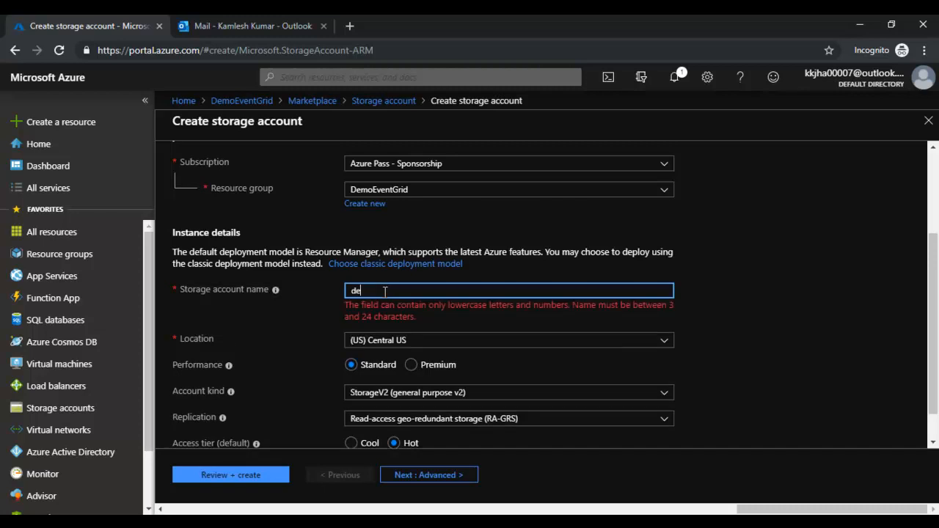
pyautogui.write('m')
pyautogui.hotkey('ctrl', 'a')
pyautogui.write('eventgrid')
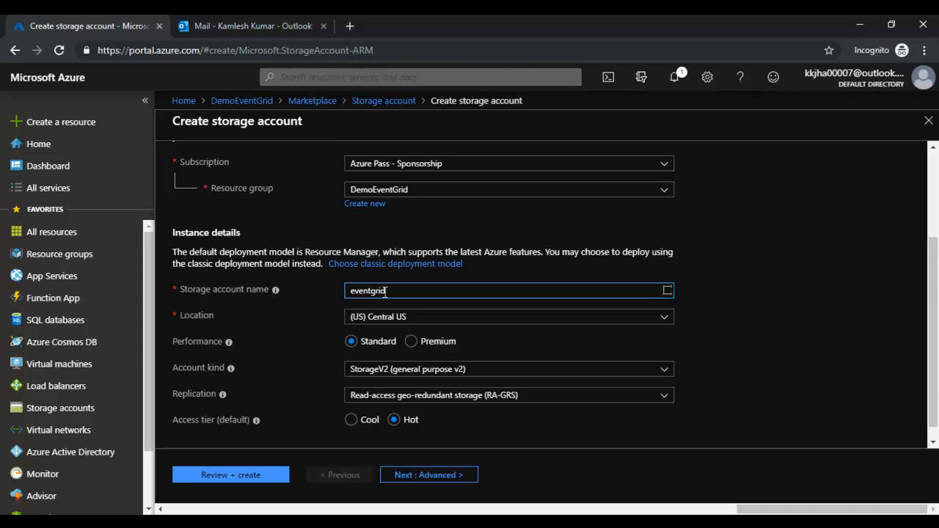
pyautogui.write('s')
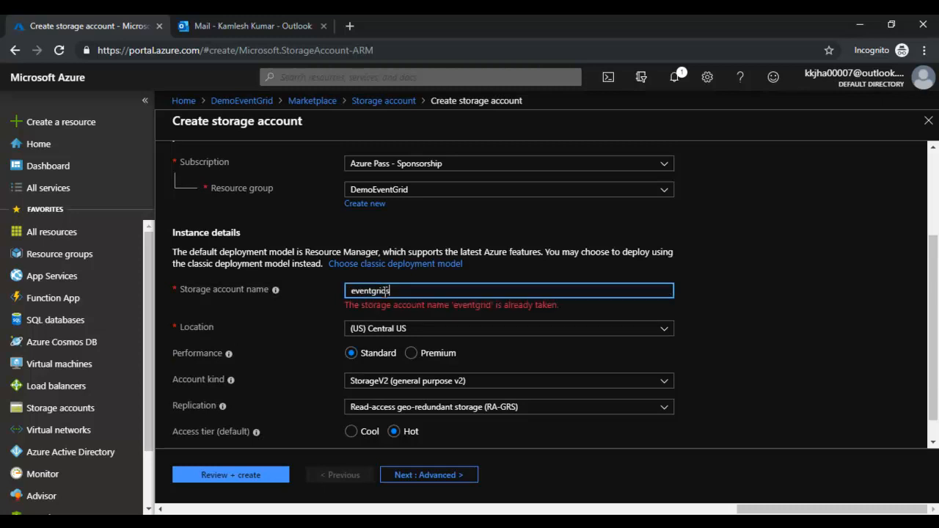
pyautogui.write('toragea')
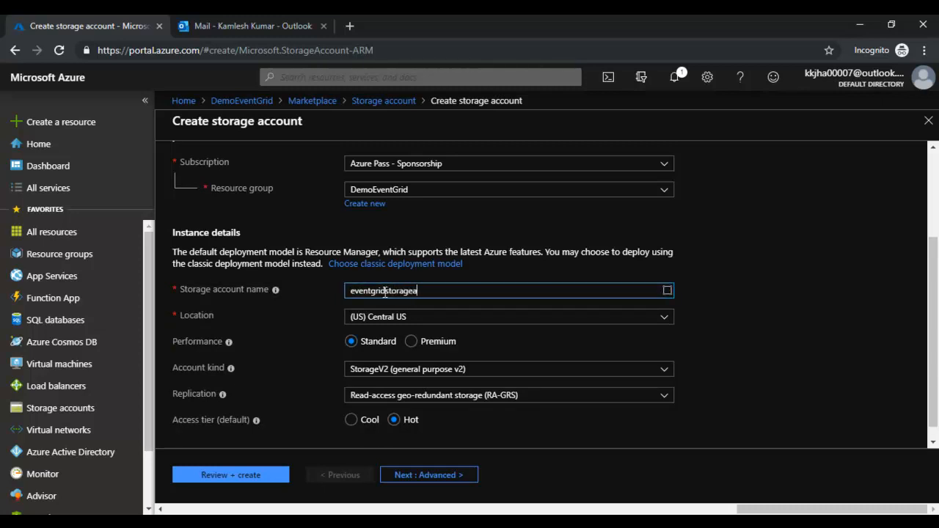
pyautogui.write('ccount')
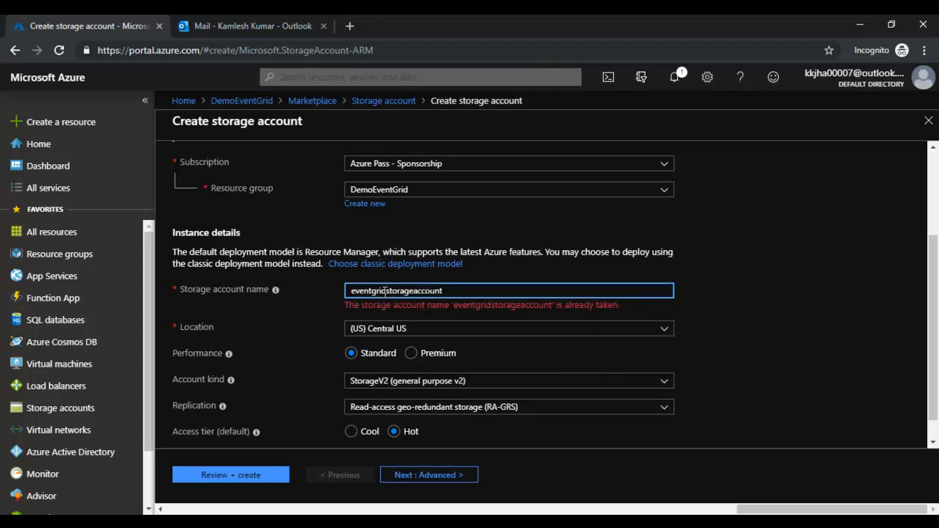
pyautogui.press('BackSpace')
pyautogui.press('BackSpace')
pyautogui.write('nt19')
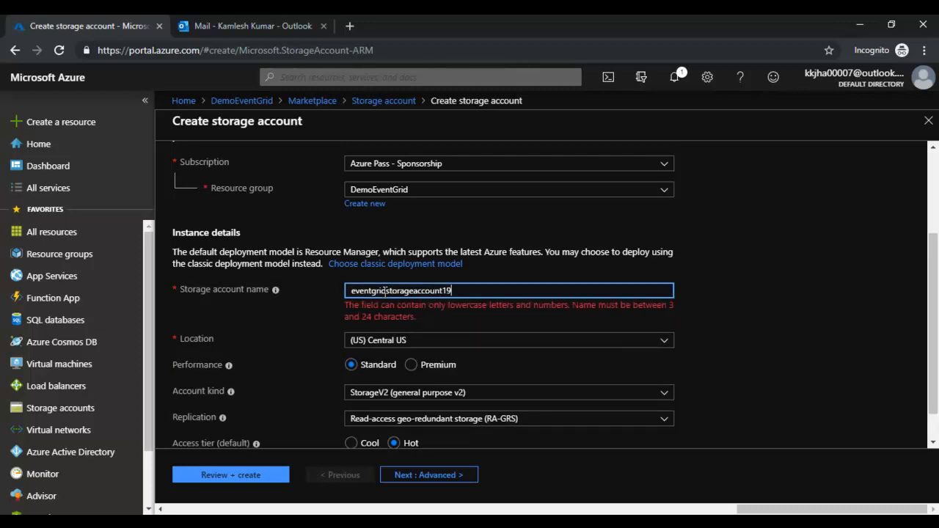
pyautogui.press('BackSpace')
pyautogui.press('BackSpace')
pyautogui.press('BackSpace')
pyautogui.press('BackSpace')
pyautogui.press('BackSpace')
pyautogui.press('BackSpace')
pyautogui.press('BackSpace')
pyautogui.press('BackSpace')
pyautogui.press('BackSpace')
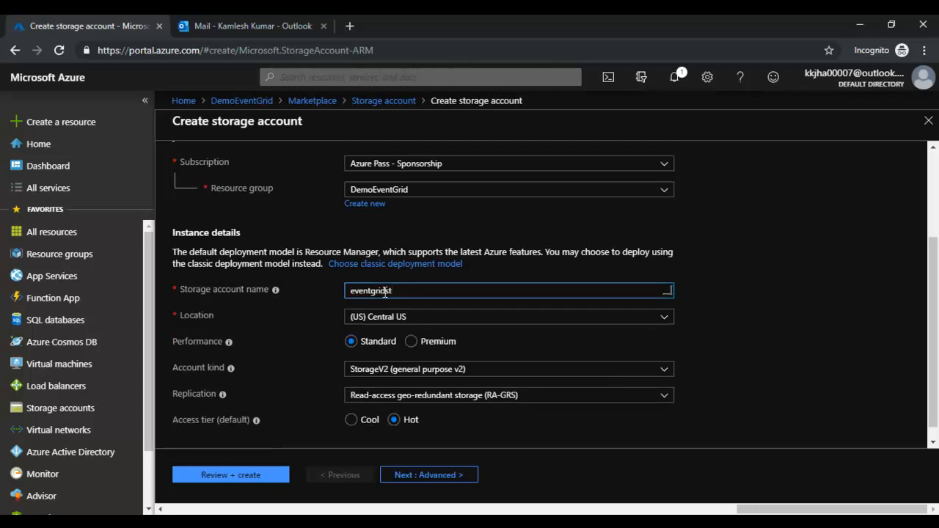
pyautogui.write('gact')
pyautogui.press('BackSpace')
pyautogui.press('BackSpace')
pyautogui.press('BackSpace')
pyautogui.press('BackSpace')
pyautogui.write('ract')
pyautogui.scroll(2, 418, 403)
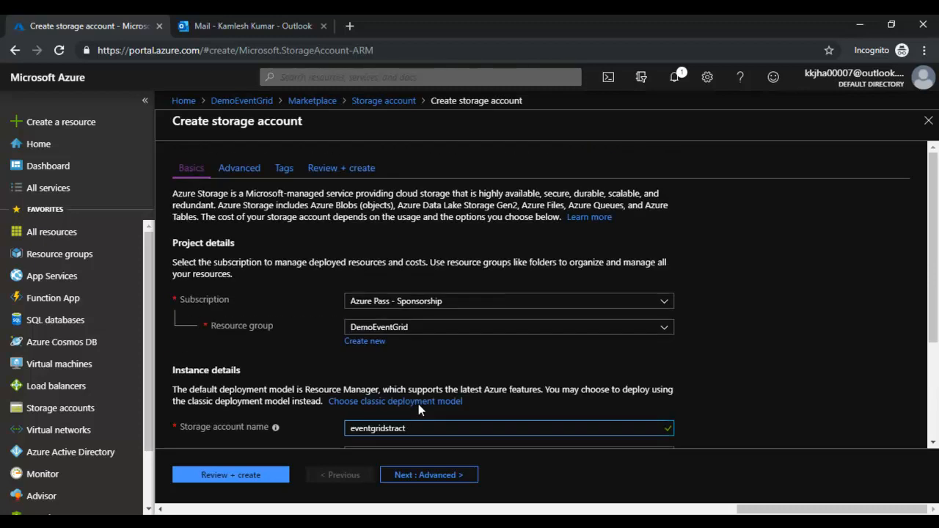
# - Tag eventgridstract with Demo : EventGrid, then review and create the storage account
pyautogui.click(227, 169)
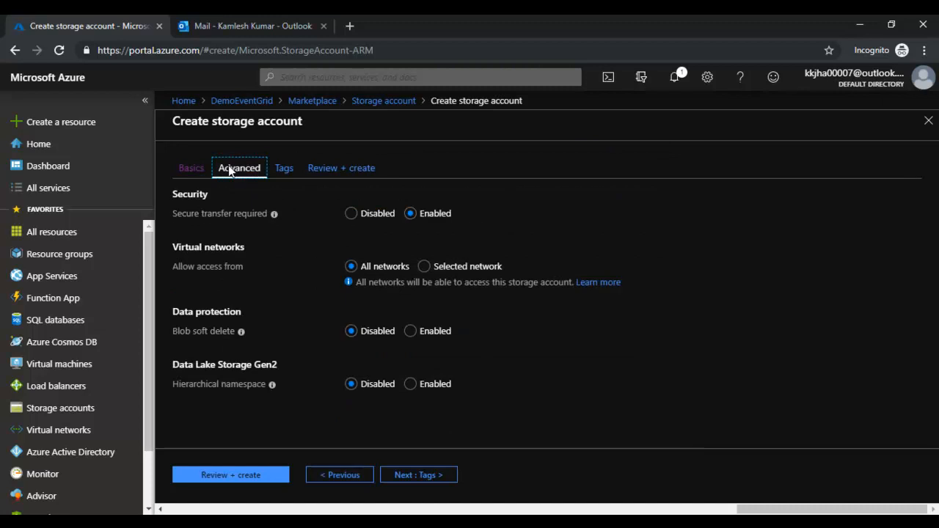
pyautogui.click(282, 171)
pyautogui.click(305, 277)
pyautogui.click(210, 304)
pyautogui.click(483, 285)
pyautogui.click(378, 296)
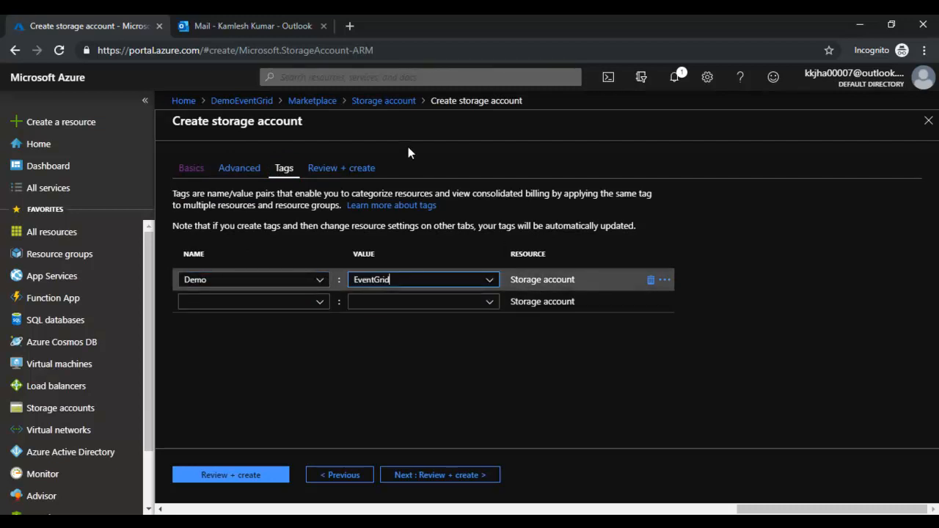
pyautogui.click(358, 171)
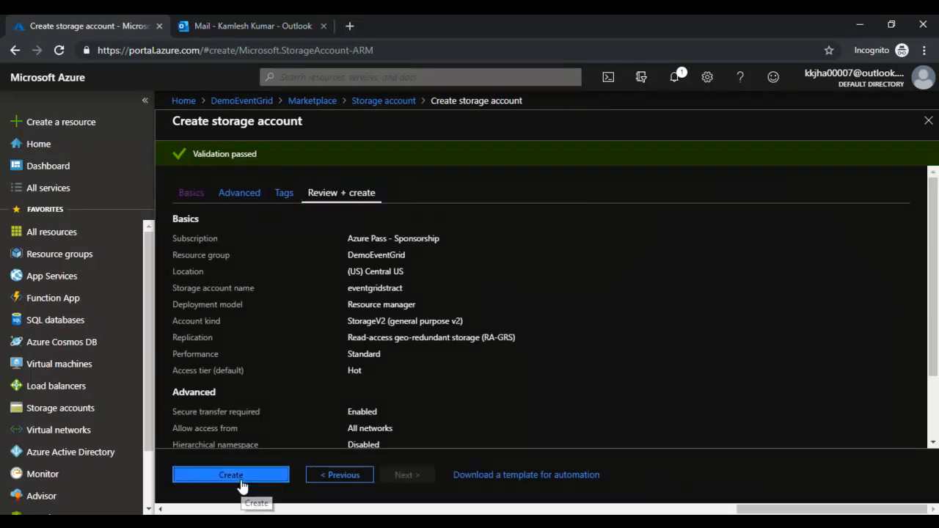
pyautogui.click(239, 484)
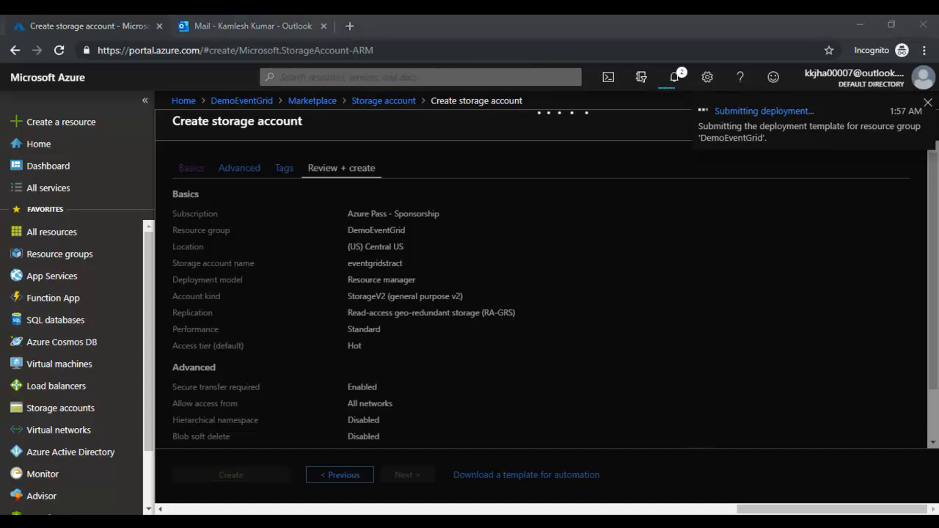
# - Open the eventgridstract storage account and show its Events page
pyautogui.click(406, 318)
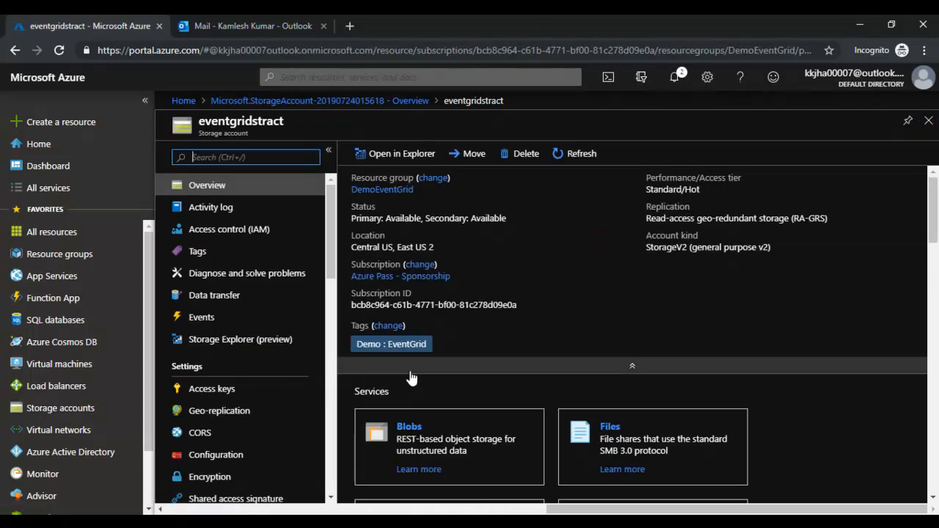
pyautogui.scroll(-5, 645, 330)
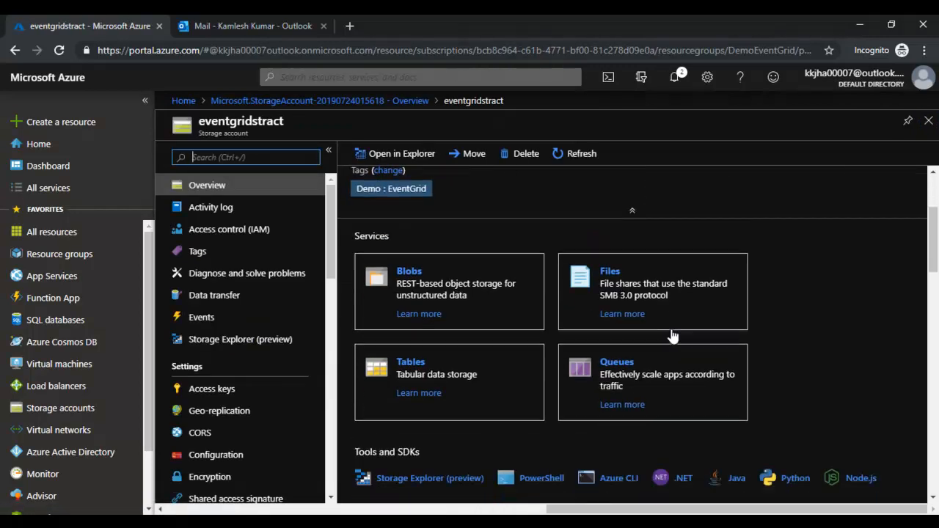
pyautogui.scroll(5, 570, 380)
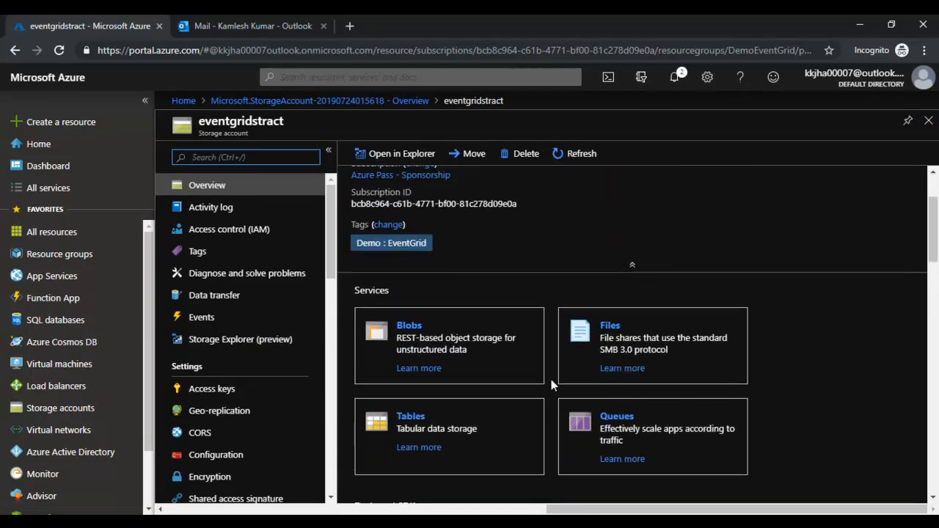
pyautogui.click(205, 318)
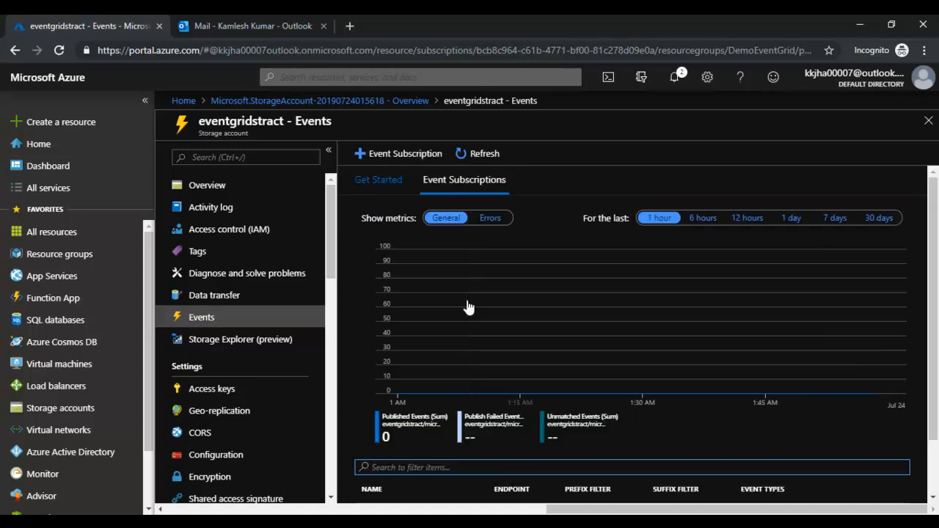
# - Browse the Events Get Started overview and the event subscriptions list
pyautogui.scroll(1, 468, 308)
pyautogui.click(376, 180)
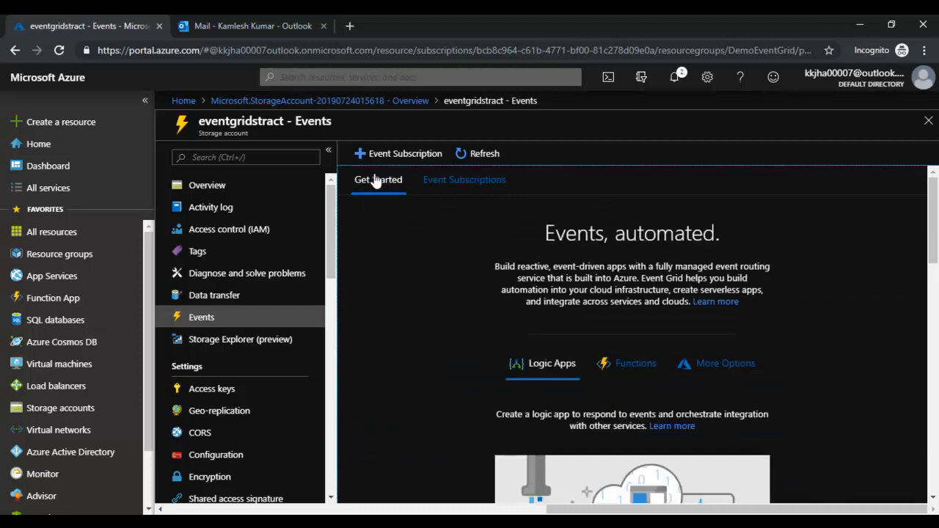
pyautogui.click(455, 183)
pyautogui.scroll(-1, 431, 330)
pyautogui.scroll(-3, 431, 330)
pyautogui.scroll(3, 431, 330)
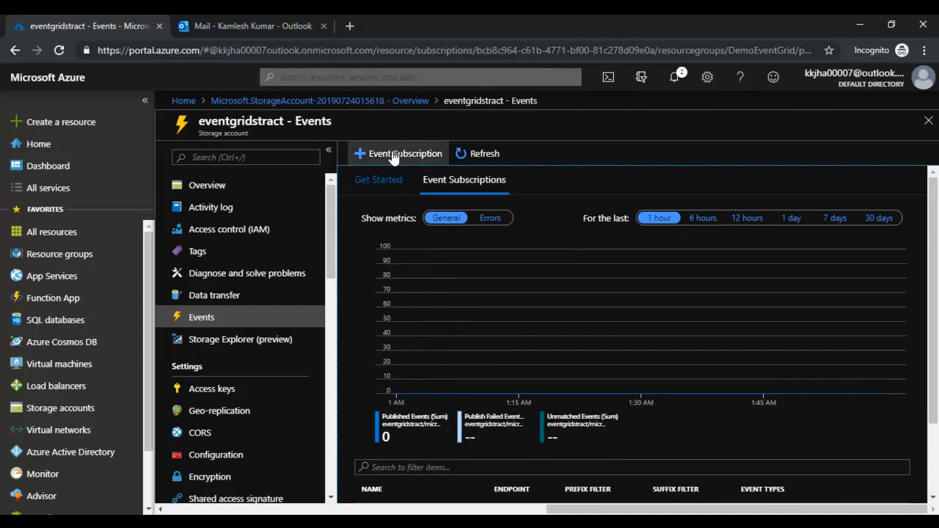
# - Review all supported event handler types and begin a new event subscription
pyautogui.click(378, 180)
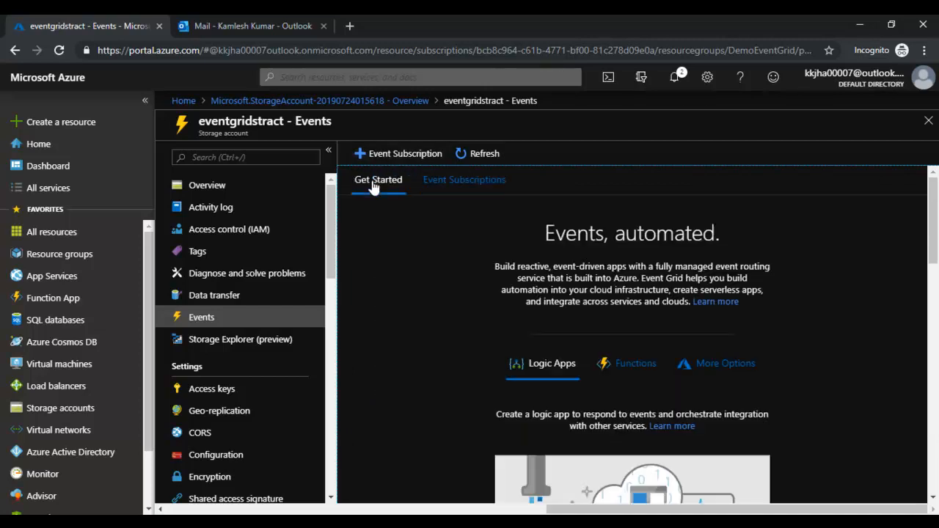
pyautogui.click(716, 367)
pyautogui.scroll(-3, 458, 417)
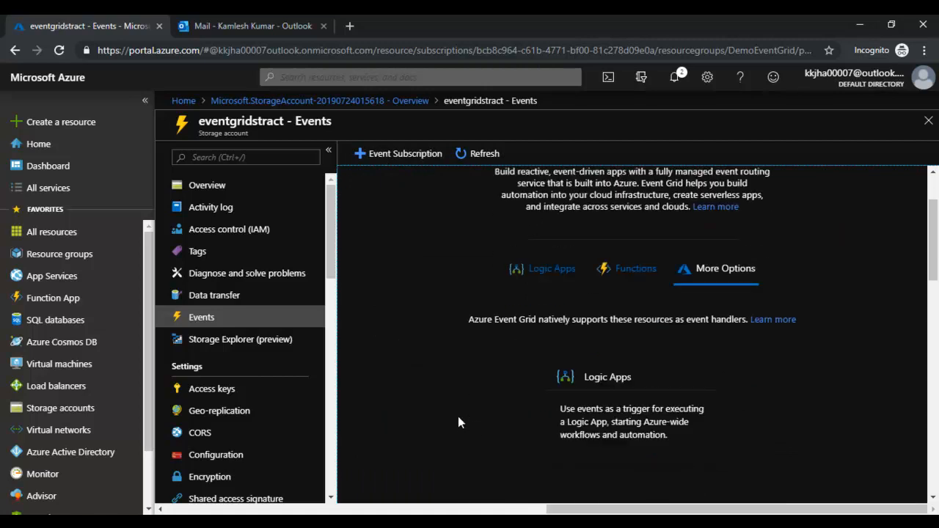
pyautogui.scroll(-1, 463, 389)
pyautogui.scroll(-5, 475, 359)
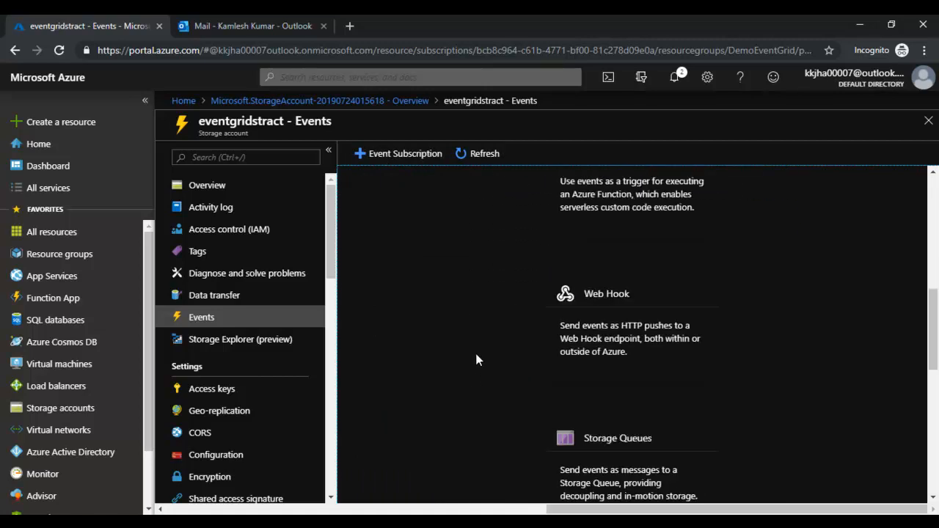
pyautogui.scroll(7, 476, 359)
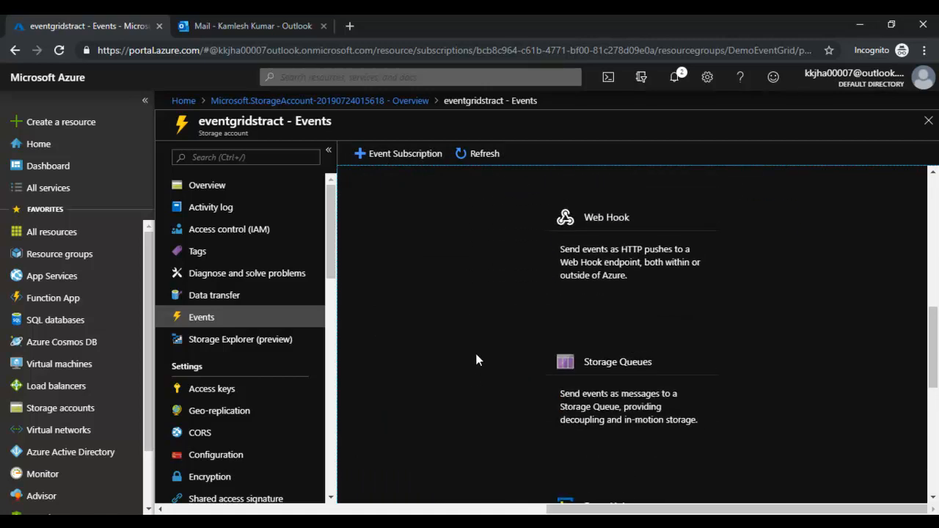
pyautogui.scroll(-2, 503, 359)
pyautogui.scroll(-3, 502, 358)
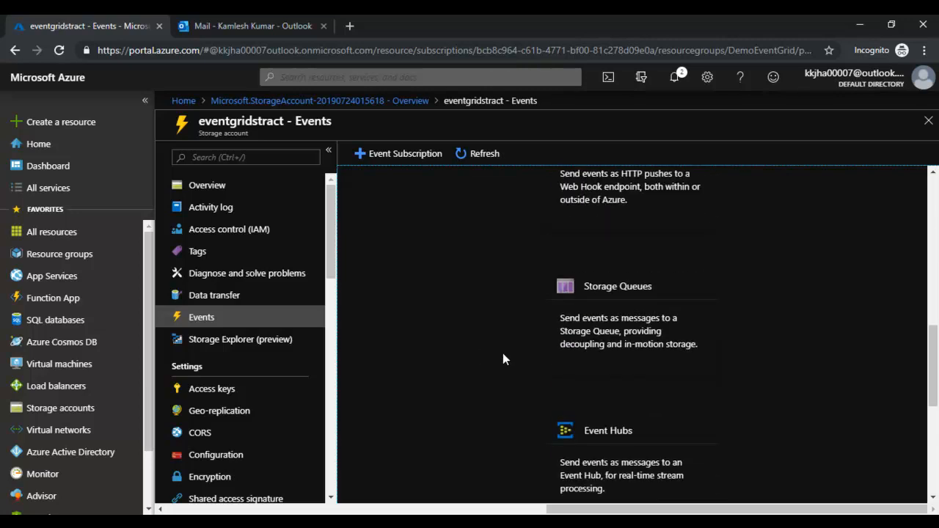
pyautogui.scroll(5, 503, 359)
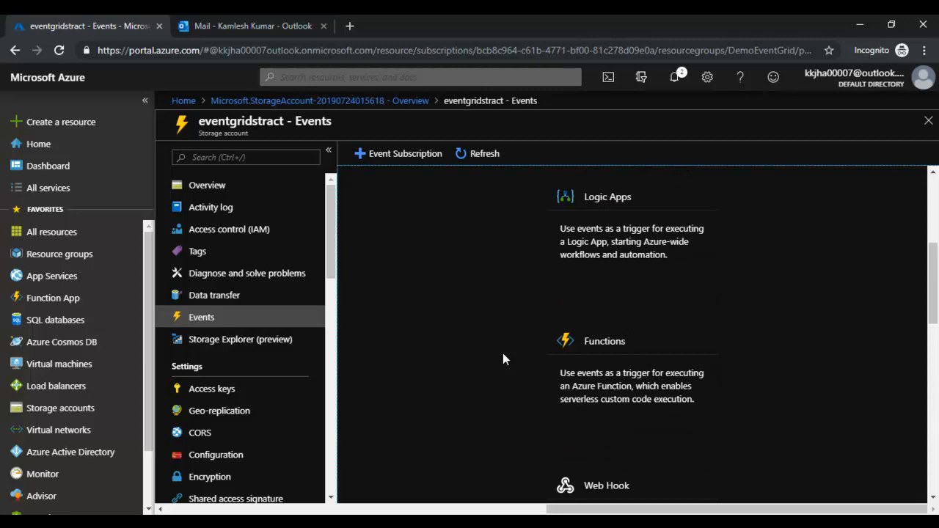
pyautogui.scroll(4, 502, 353)
pyautogui.click(405, 154)
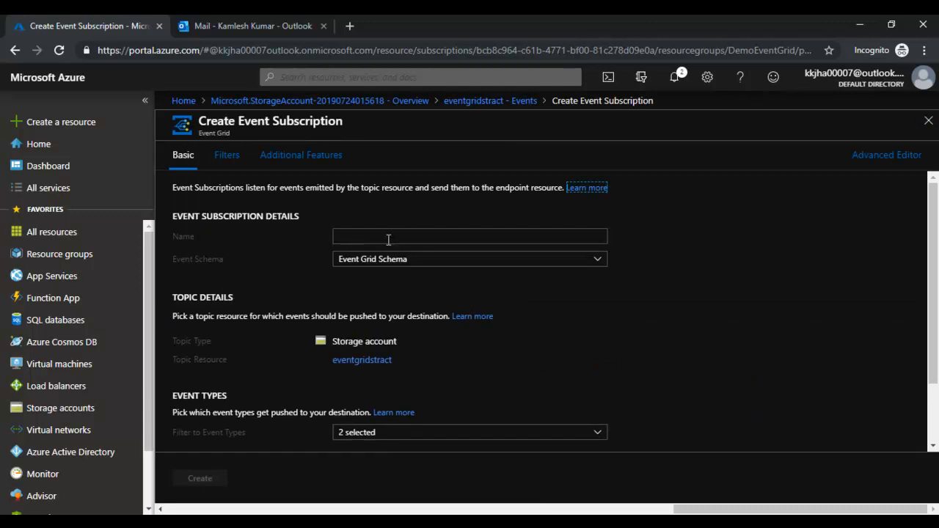
# - Enter eventgridsubs as the event subscription name and scroll to Endpoint Details
pyautogui.click(359, 236)
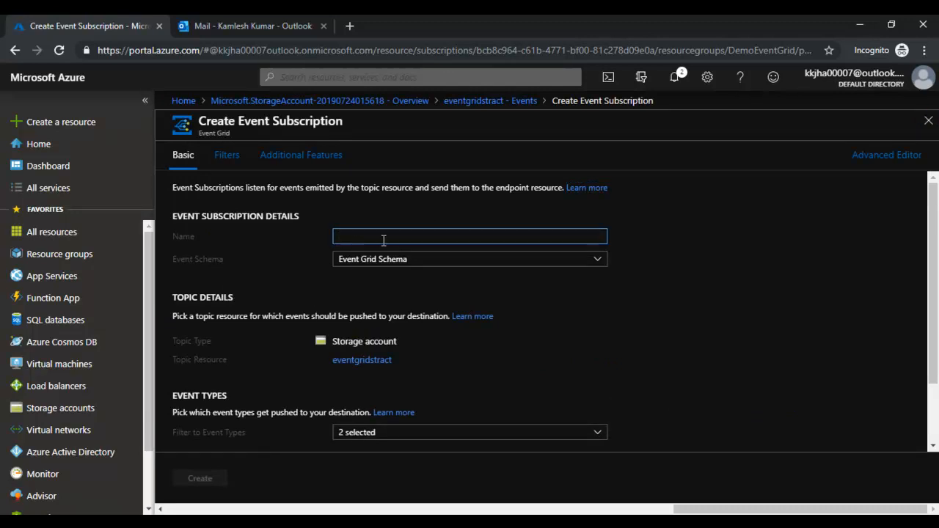
pyautogui.write('eventgridsubs')
pyautogui.press('Tab')
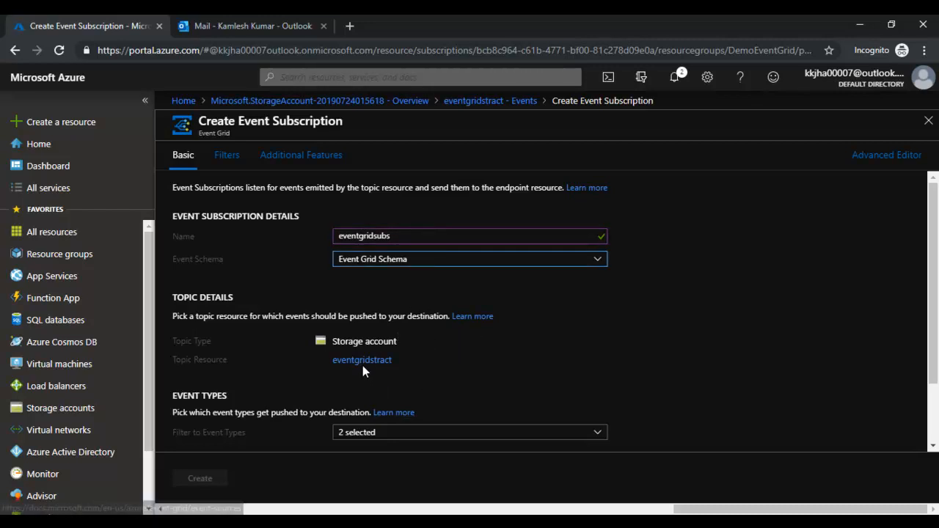
pyautogui.scroll(-1, 494, 341)
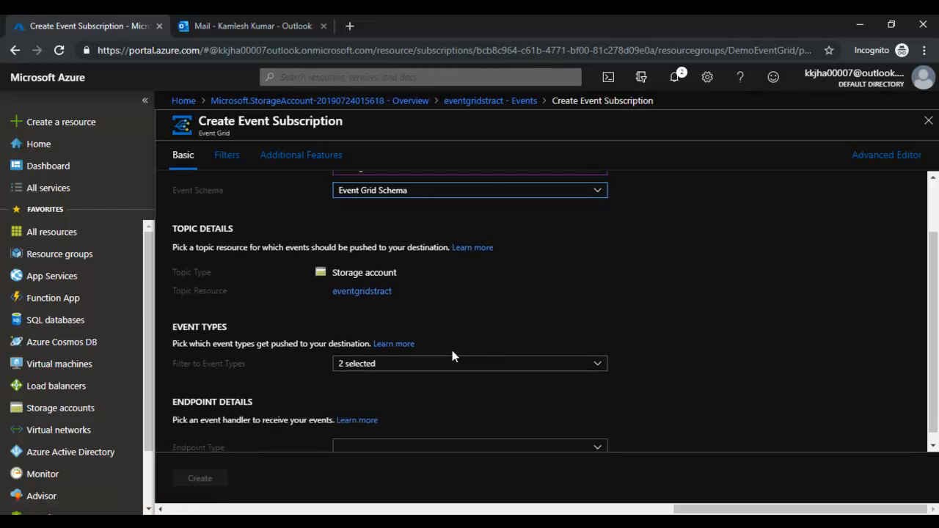
pyautogui.scroll(-1, 454, 349)
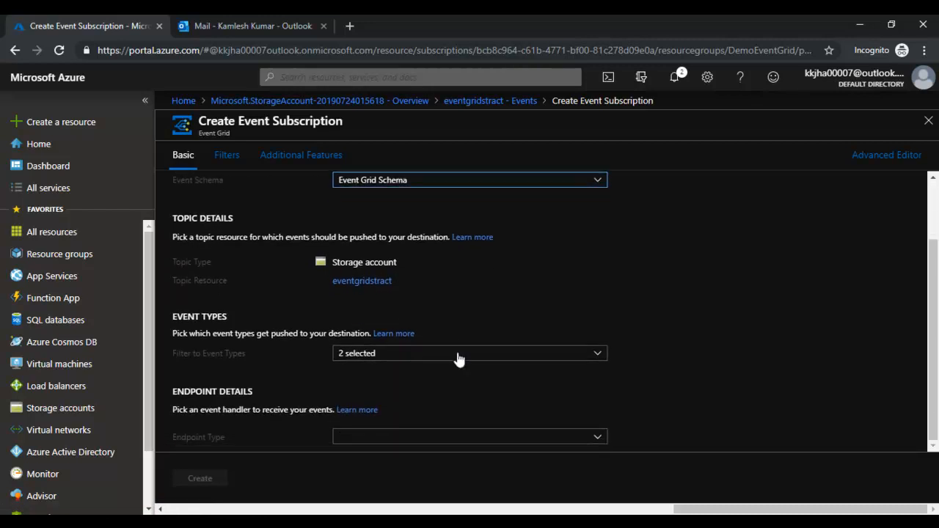
# - Confirm the Blob Created and Blob Deleted event types and set the endpoint type to Storage Queues
pyautogui.click(596, 440)
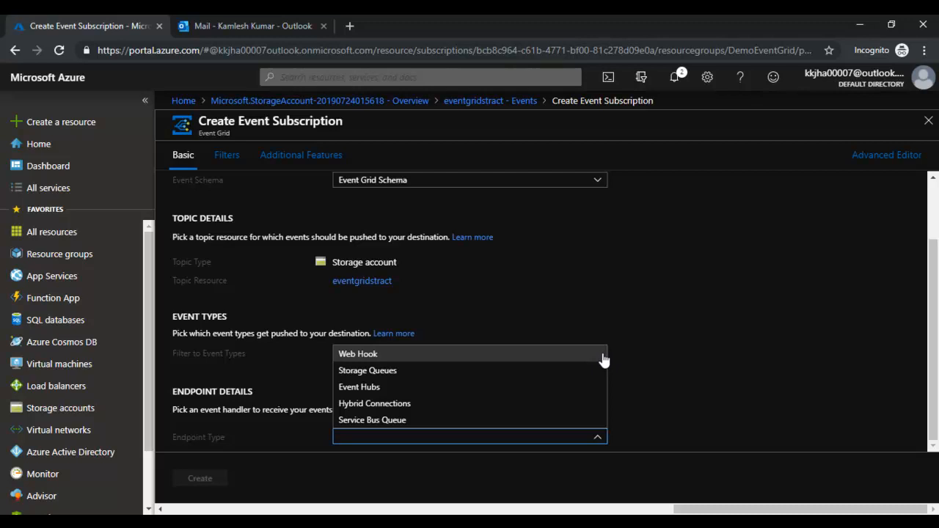
pyautogui.click(675, 340)
pyautogui.scroll(3, 675, 340)
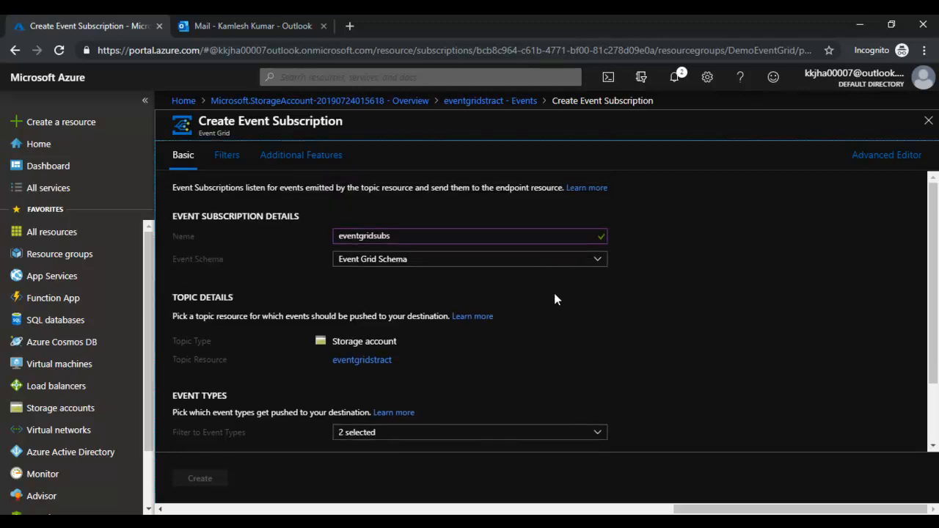
pyautogui.scroll(-1, 428, 337)
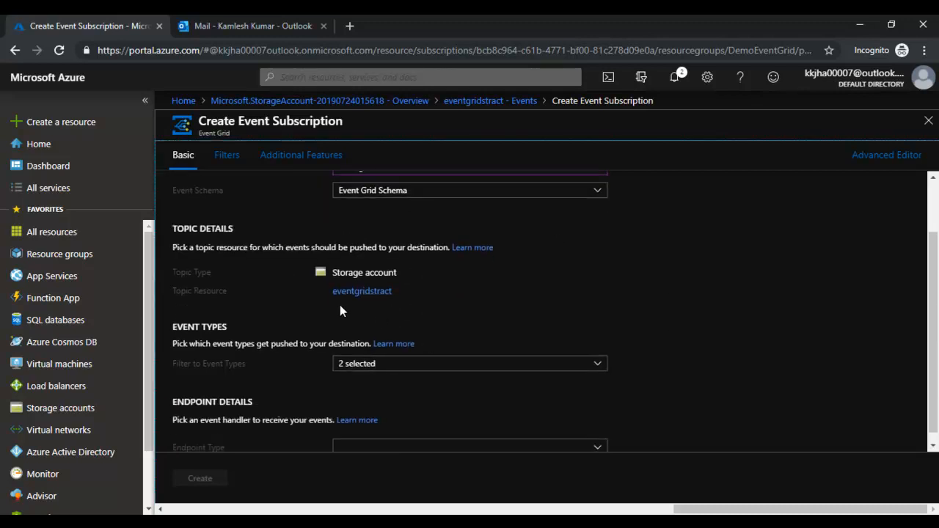
pyautogui.click(597, 367)
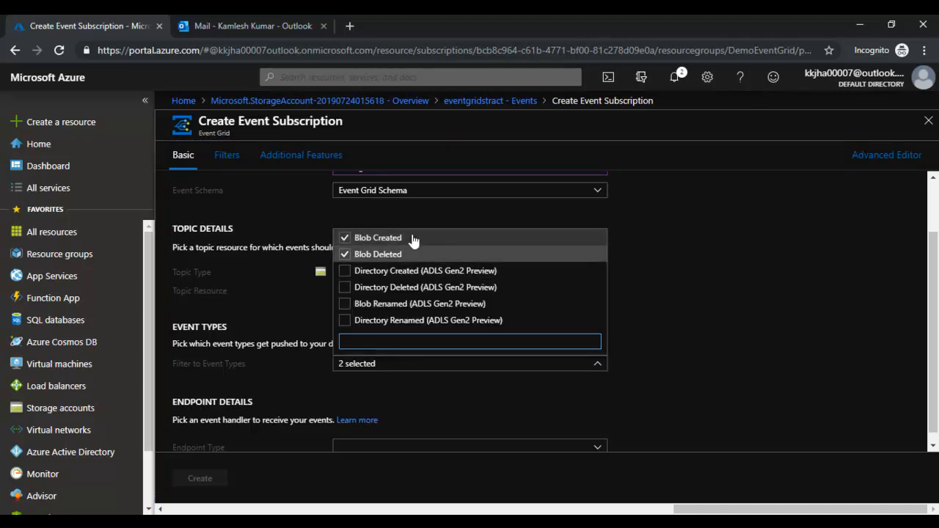
pyautogui.click(664, 305)
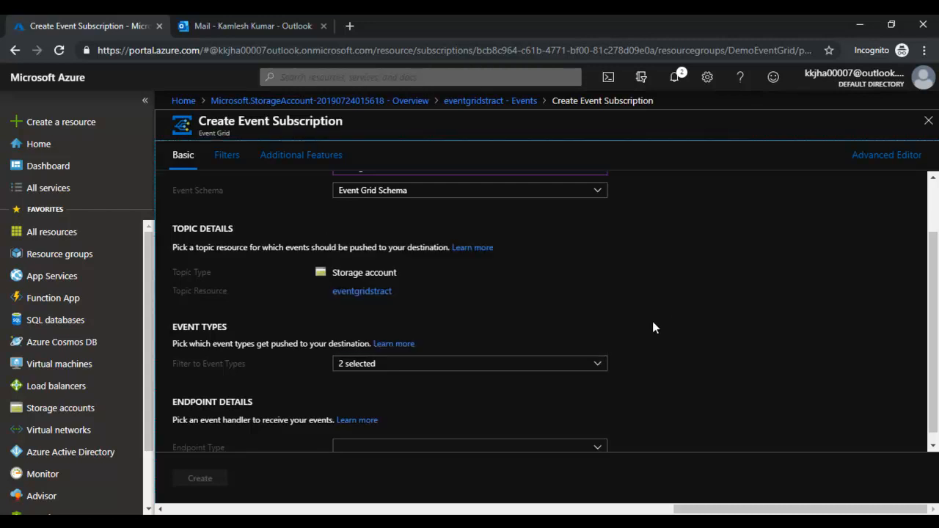
pyautogui.click(598, 438)
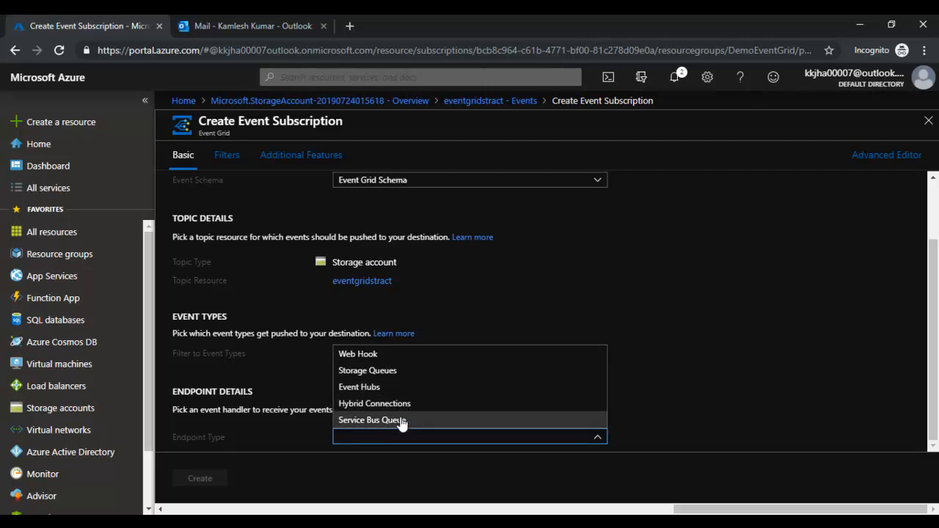
pyautogui.click(385, 375)
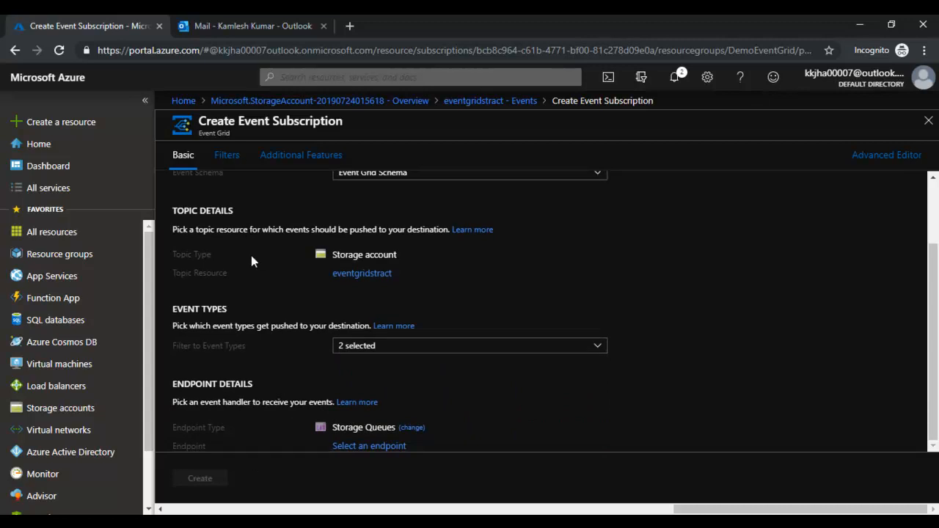
# - Select eventgridstract as the storage account for the queue endpoint
pyautogui.click(363, 447)
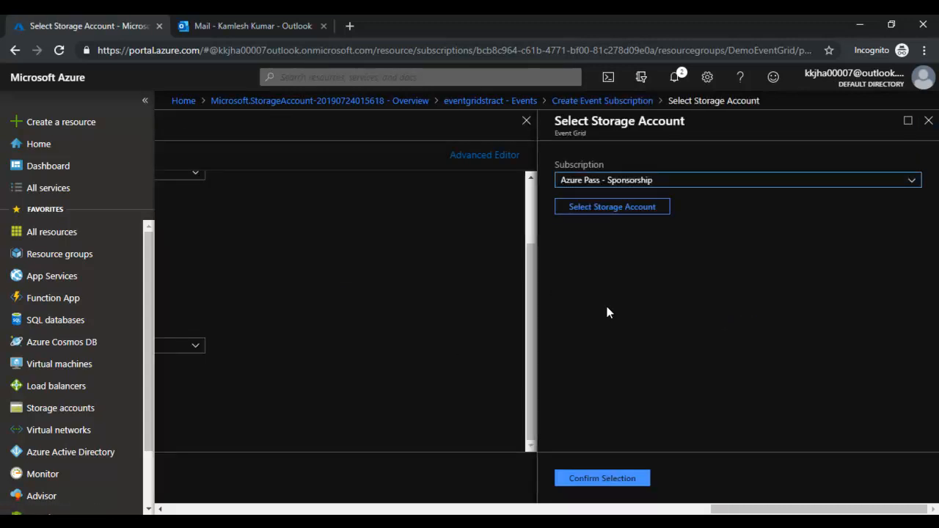
pyautogui.click(614, 206)
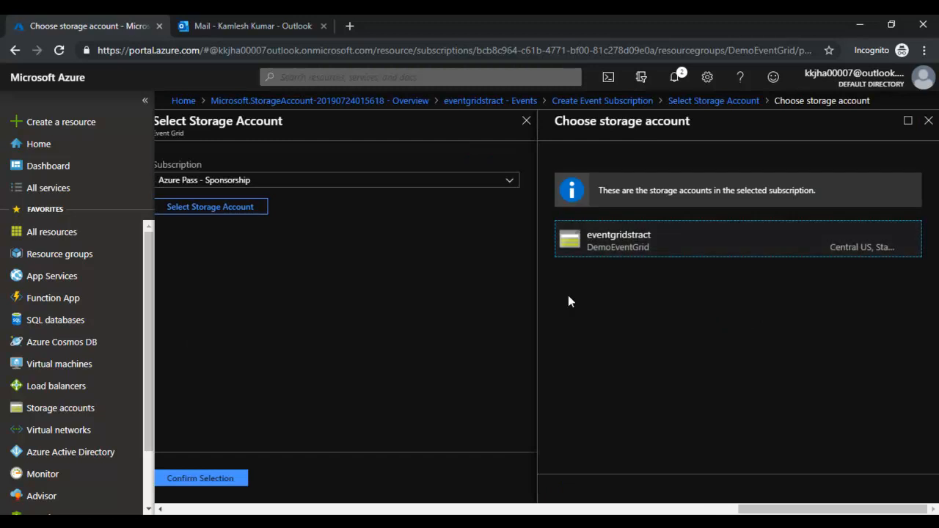
pyautogui.click(618, 248)
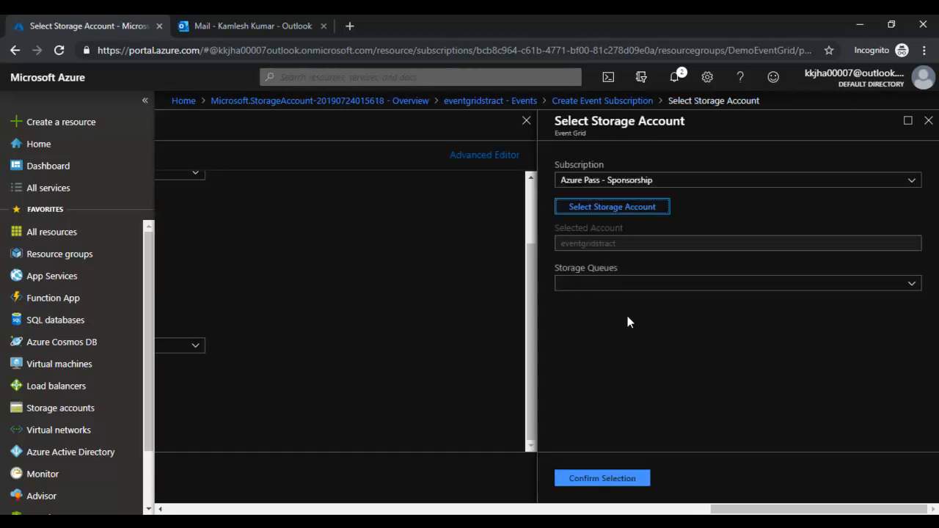
# - Open the Storage Queues list for eventgridstract, checking it several times
pyautogui.click(899, 287)
pyautogui.click(902, 288)
pyautogui.click(902, 289)
pyautogui.click(848, 295)
pyautogui.click(763, 290)
pyautogui.click(765, 287)
pyautogui.click(766, 286)
pyautogui.click(767, 286)
pyautogui.click(766, 286)
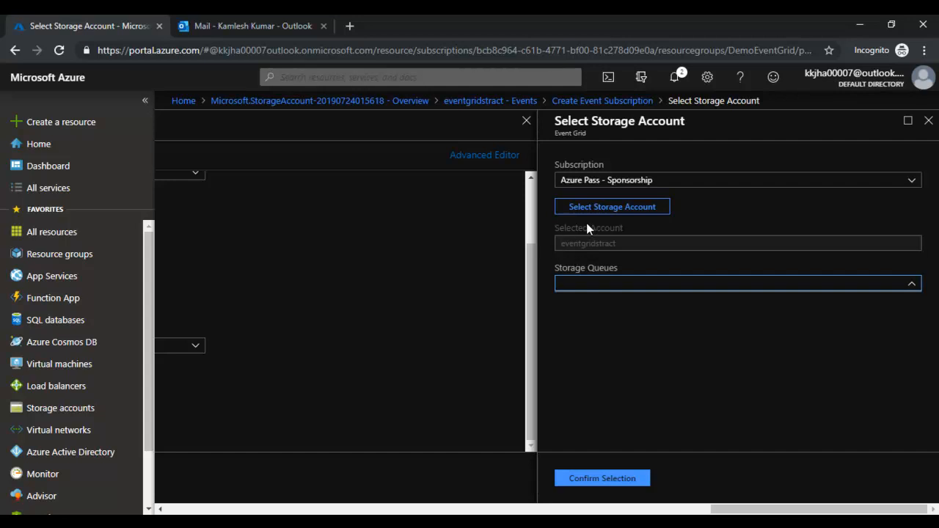
# - Open the Queues of the eventgridstract storage account in DemoEventGrid, in a new portal tab
pyautogui.rightClick(66, 253)
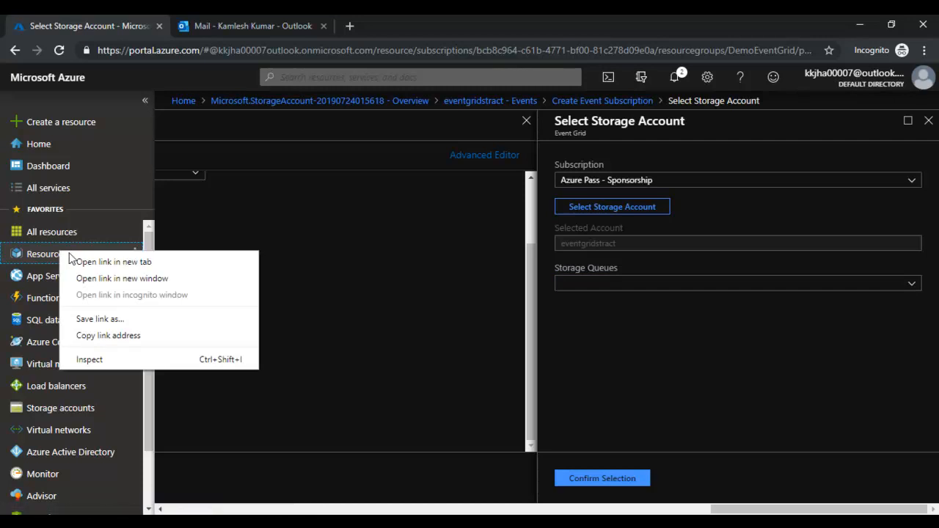
pyautogui.press('Escape')
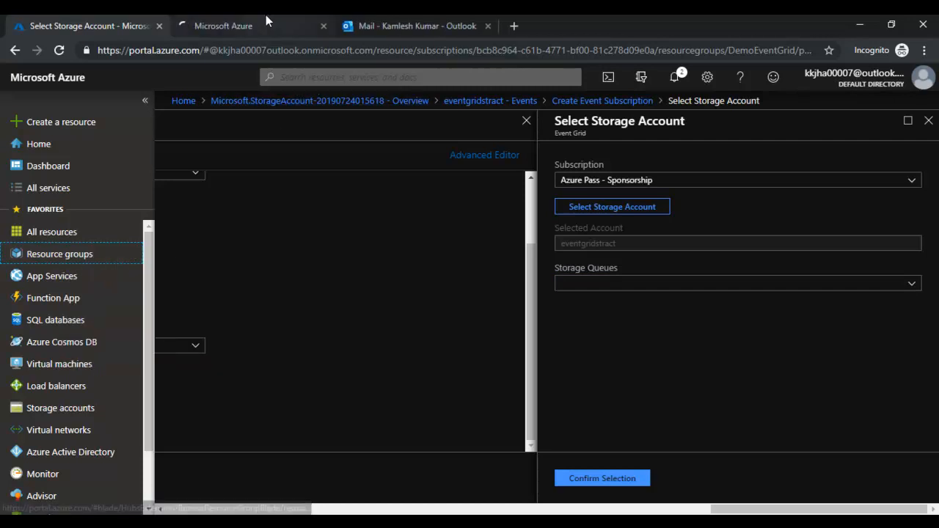
pyautogui.click(267, 22)
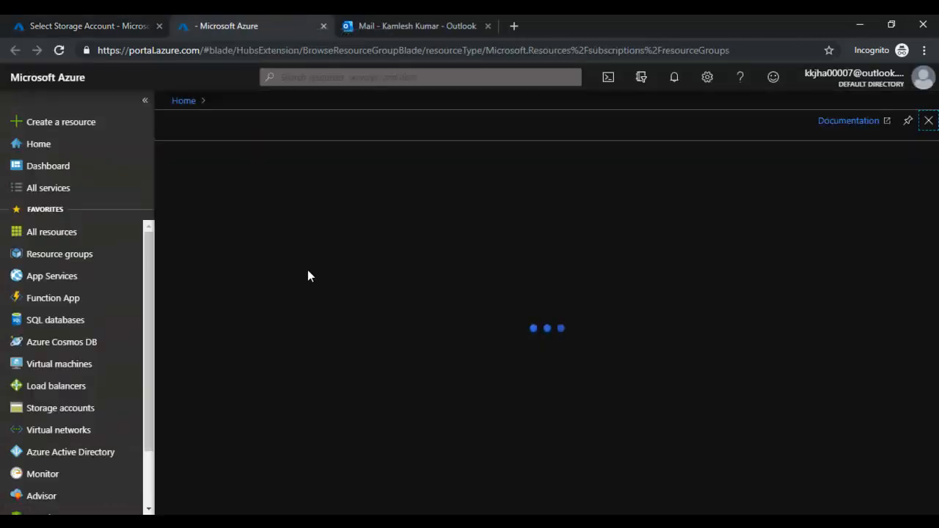
pyautogui.click(242, 269)
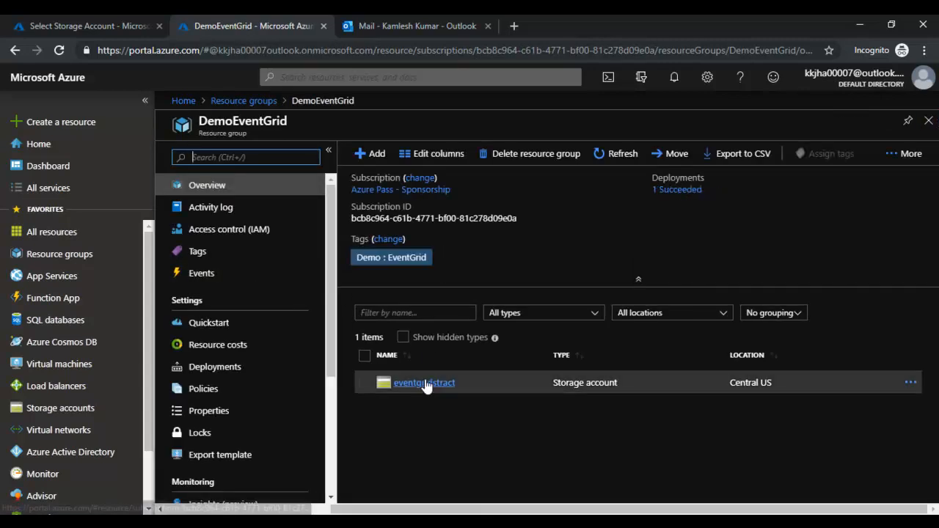
pyautogui.click(425, 380)
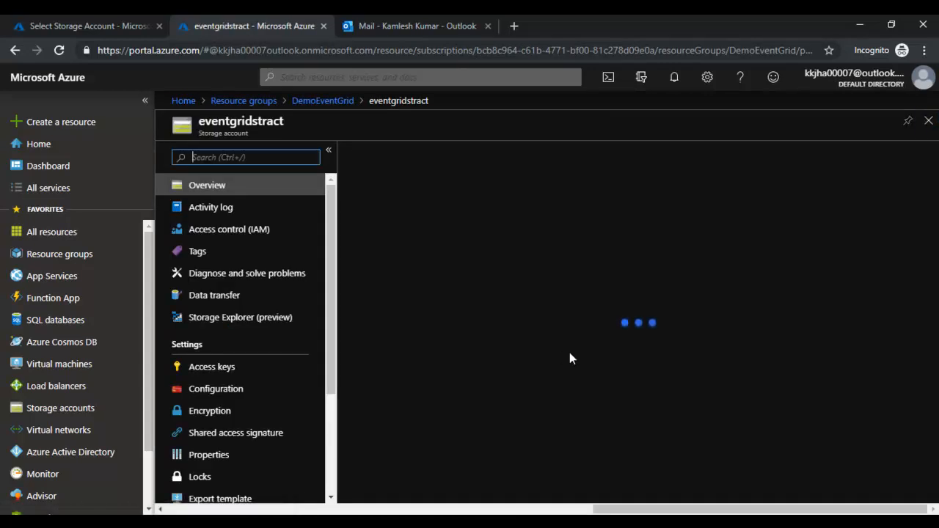
pyautogui.scroll(-3, 626, 321)
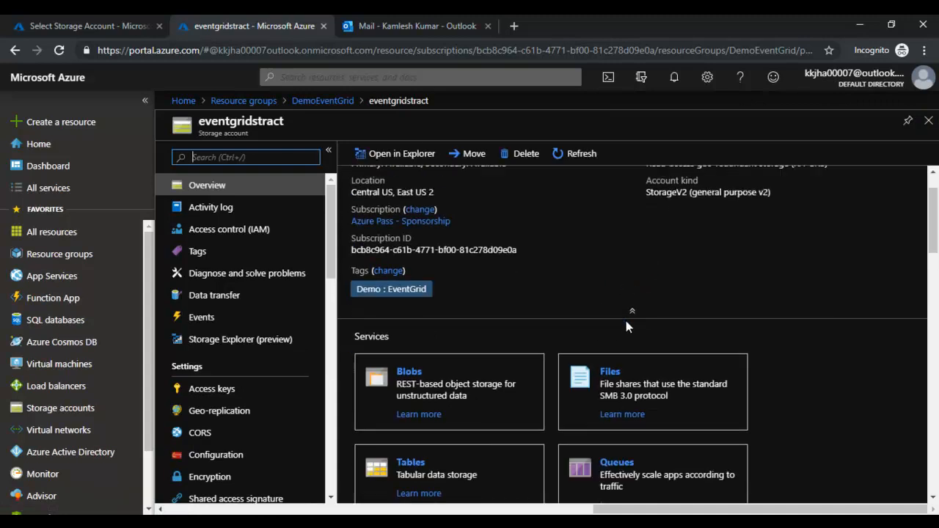
pyautogui.click(605, 380)
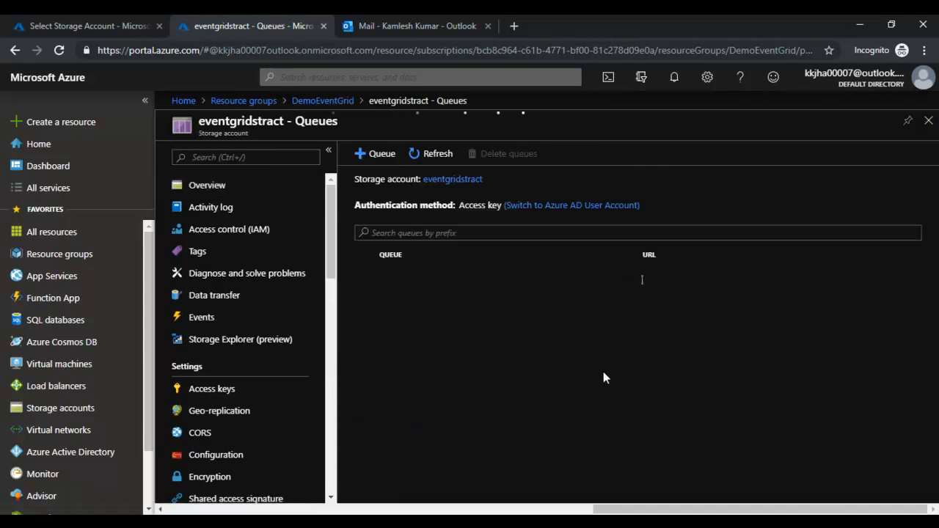
# - Create a queue named eventqueue and confirm it appears in the queue list
pyautogui.click(373, 155)
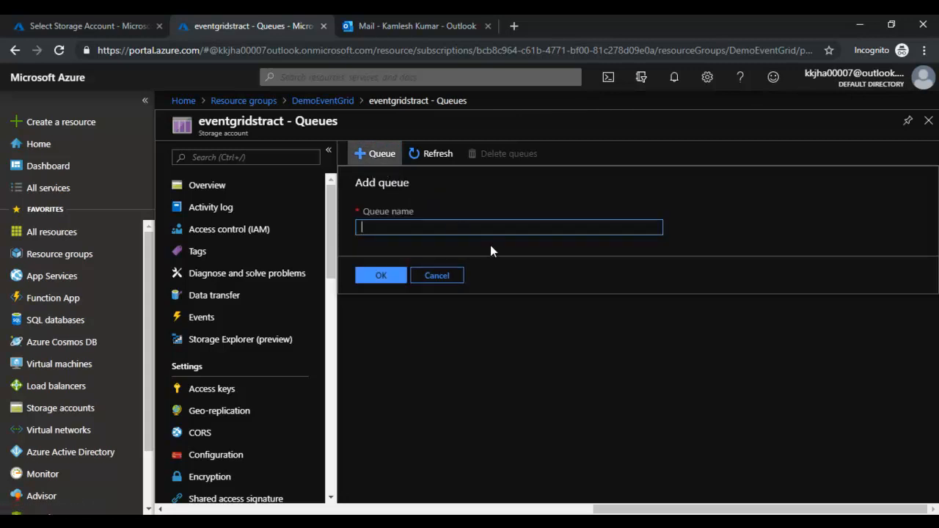
pyautogui.write('eventqued')
pyautogui.press('BackSpace')
pyautogui.press('BackSpace')
pyautogui.write('eue')
pyautogui.click(381, 276)
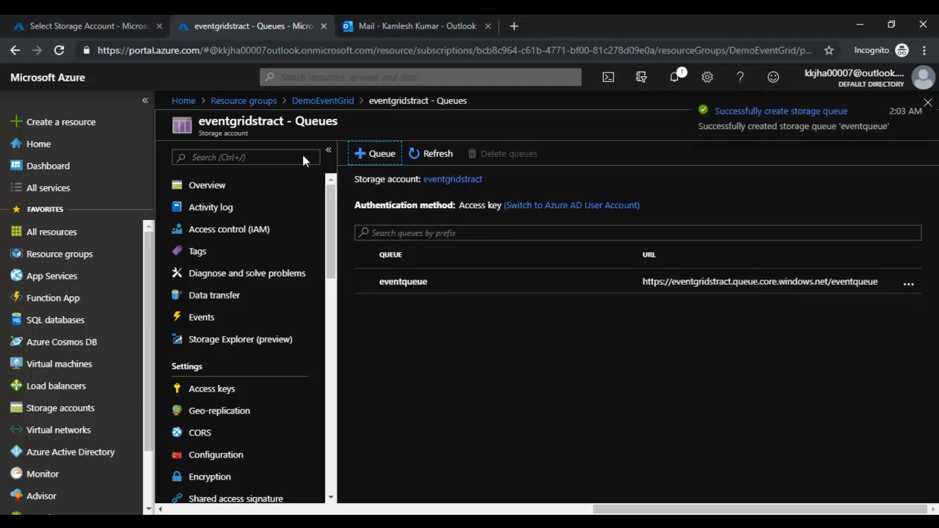
pyautogui.click(433, 154)
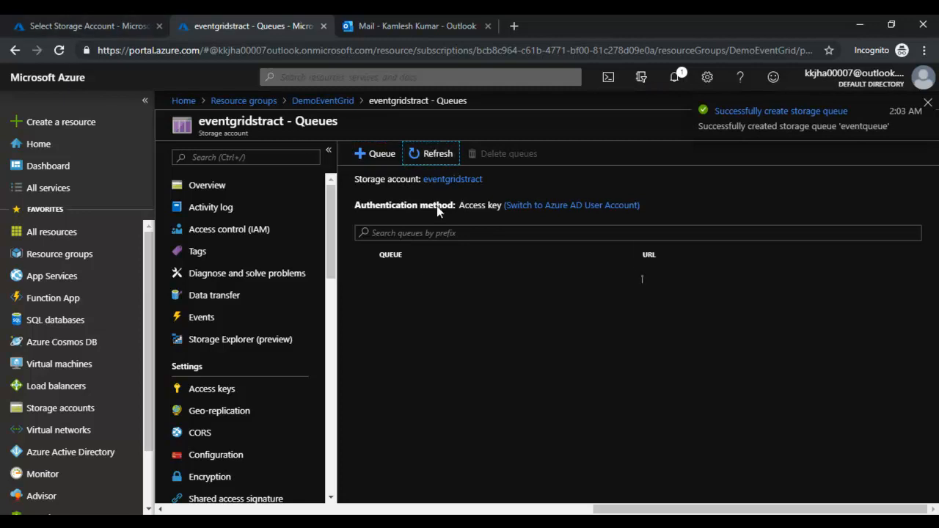
pyautogui.click(403, 283)
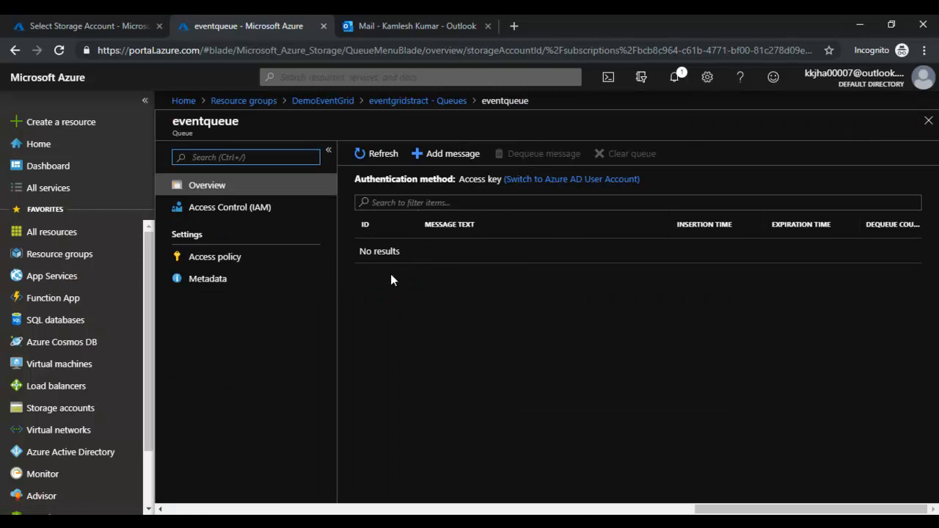
pyautogui.click(58, 26)
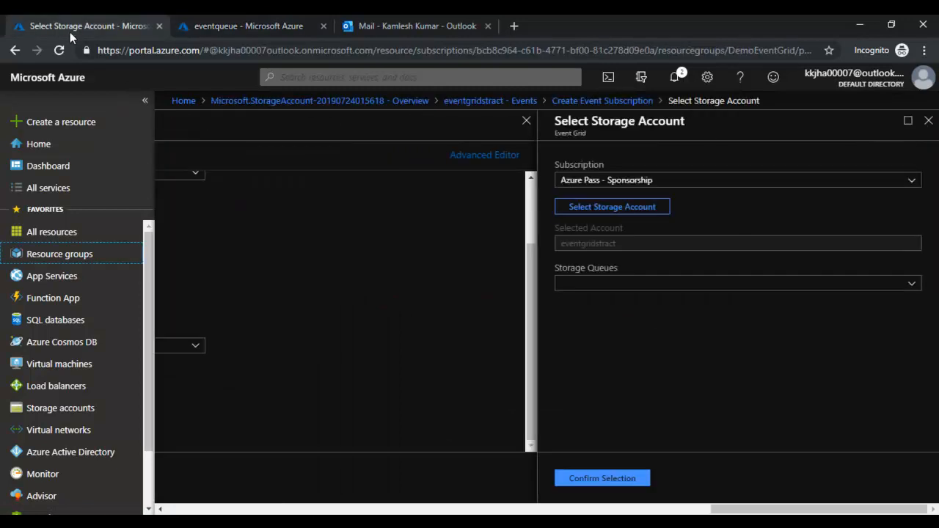
# - Pick eventgridstract's eventqueue as the Storage Queues endpoint and confirm the selection
pyautogui.click(927, 120)
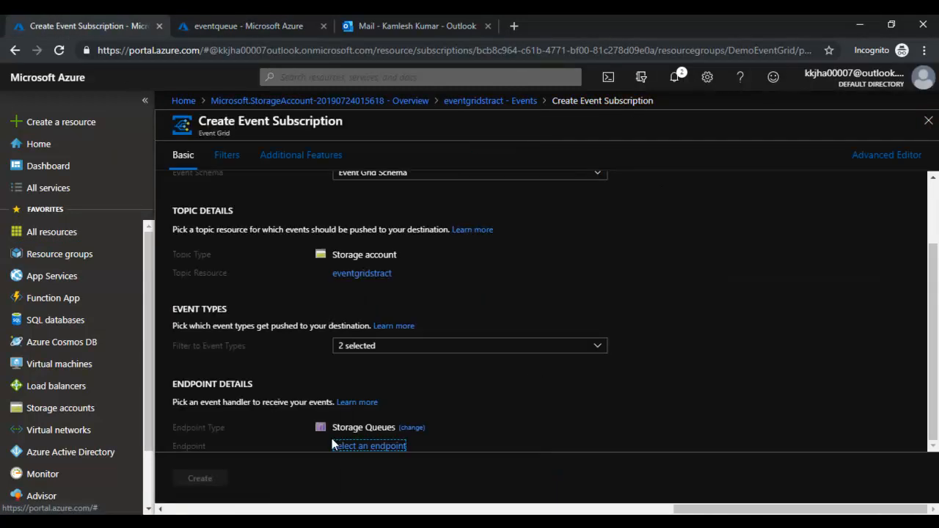
pyautogui.click(350, 446)
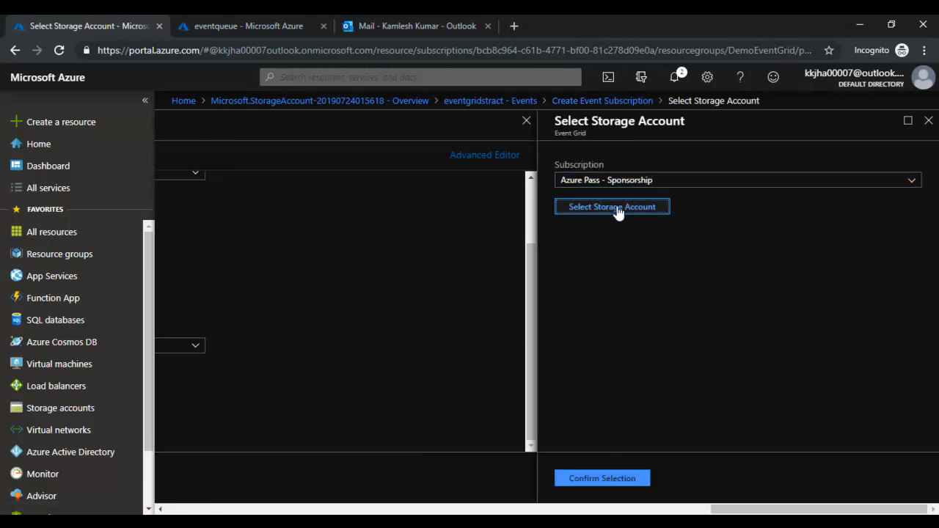
pyautogui.click(617, 207)
pyautogui.click(608, 242)
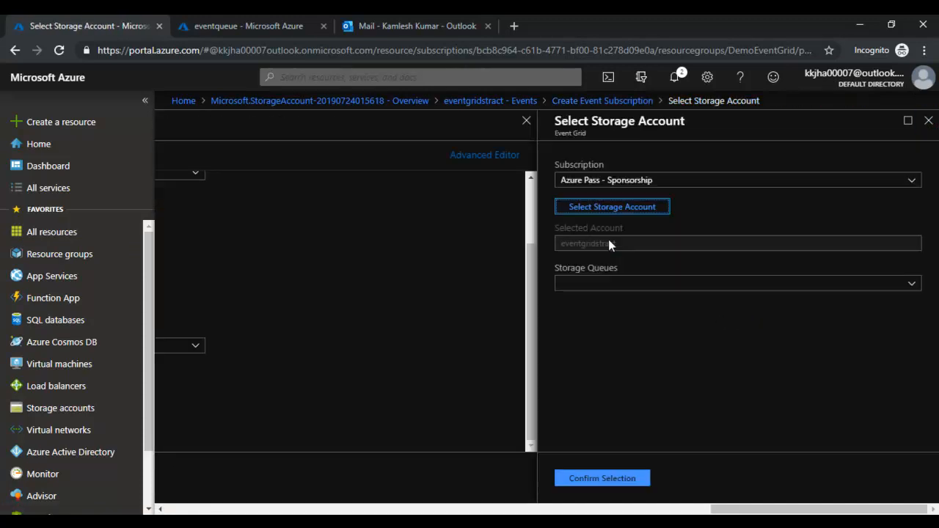
pyautogui.click(723, 286)
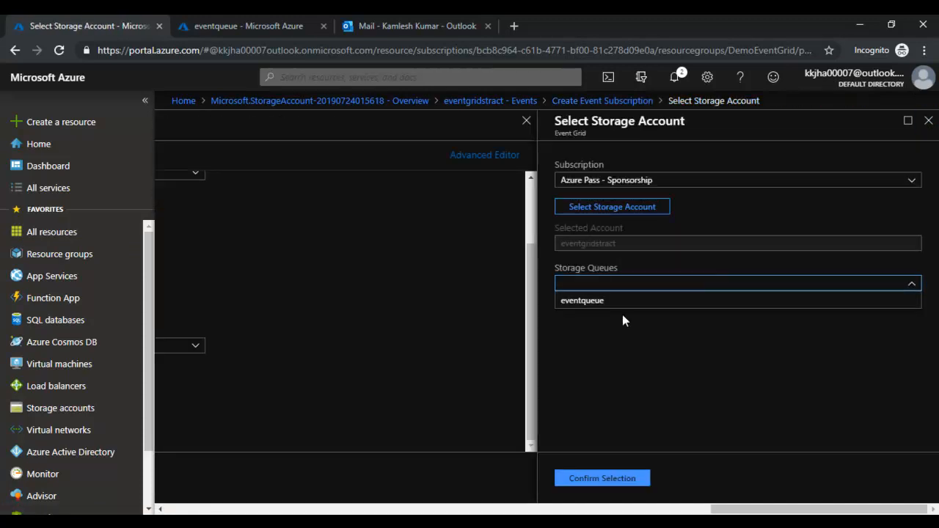
pyautogui.click(582, 300)
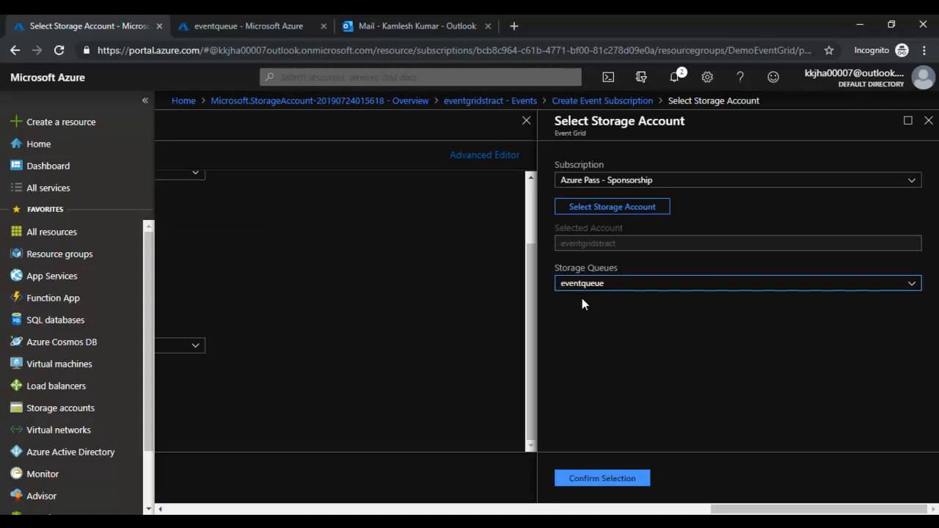
pyautogui.click(595, 478)
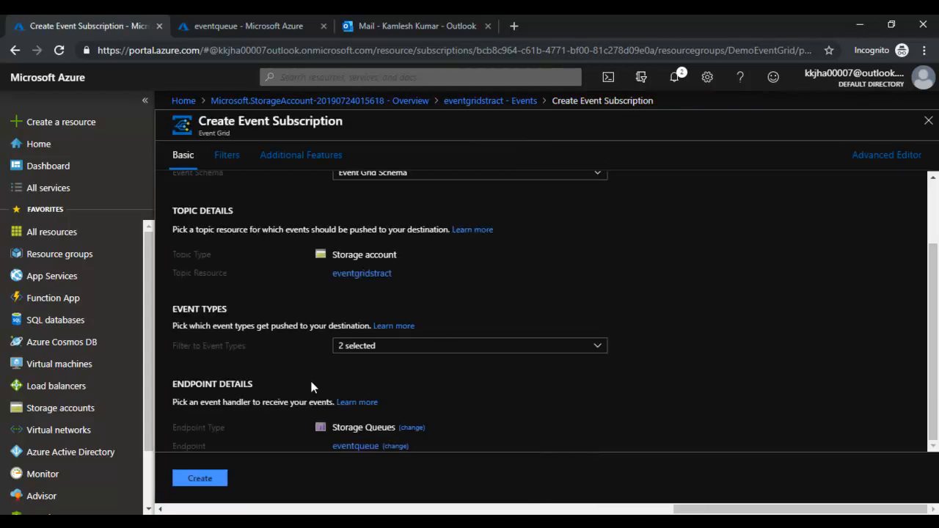
pyautogui.click(227, 157)
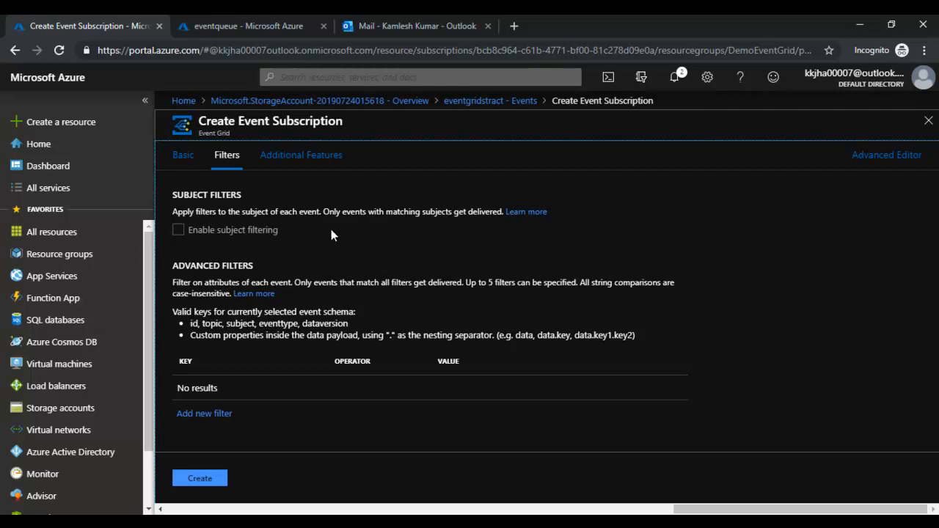
# - Turn on subject filtering to inspect its begins-with fields, then switch it back off
pyautogui.click(198, 232)
pyautogui.click(495, 252)
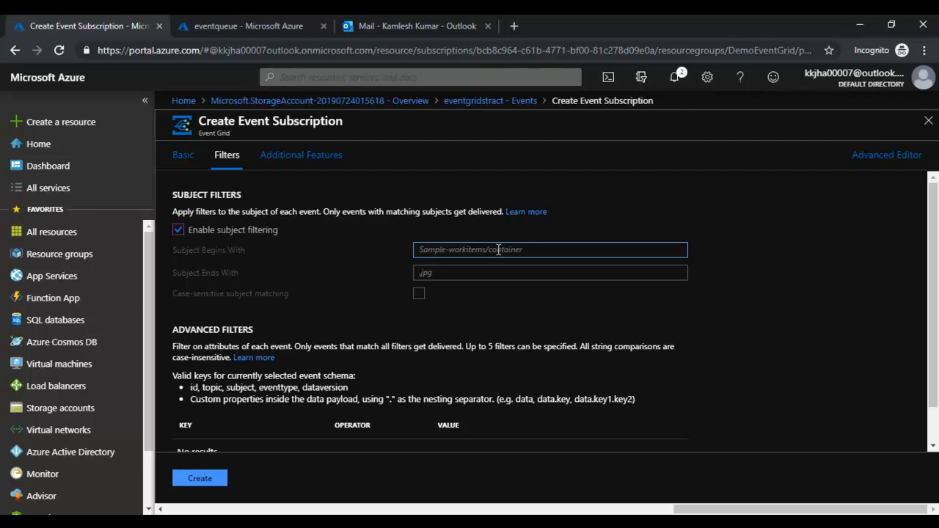
pyautogui.click(493, 270)
pyautogui.click(496, 249)
pyautogui.click(502, 274)
pyautogui.click(513, 250)
pyautogui.click(194, 231)
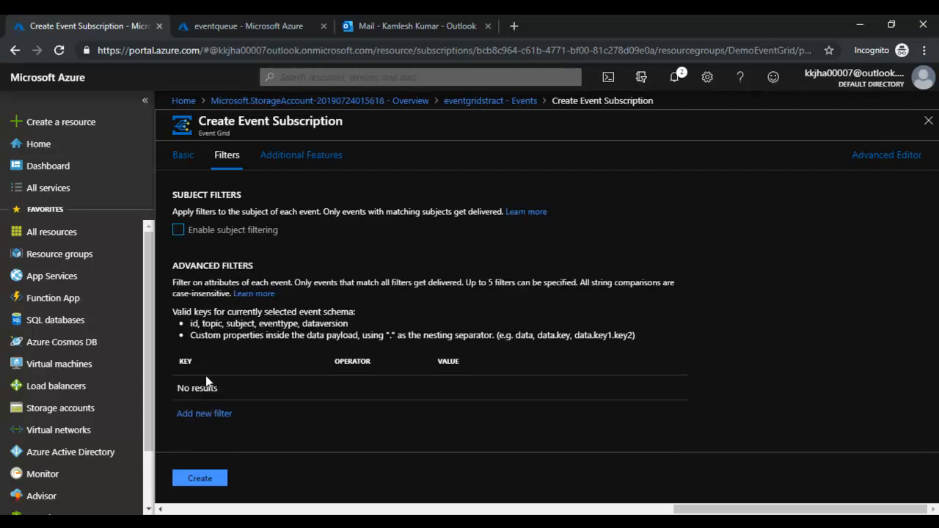
# - Add an advanced filter row and try the keys topic and name
pyautogui.click(204, 413)
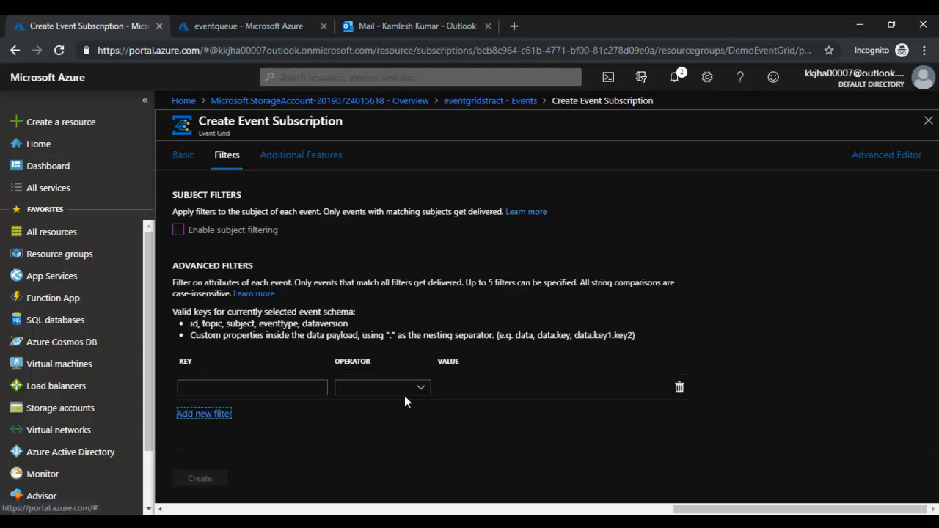
pyautogui.click(266, 389)
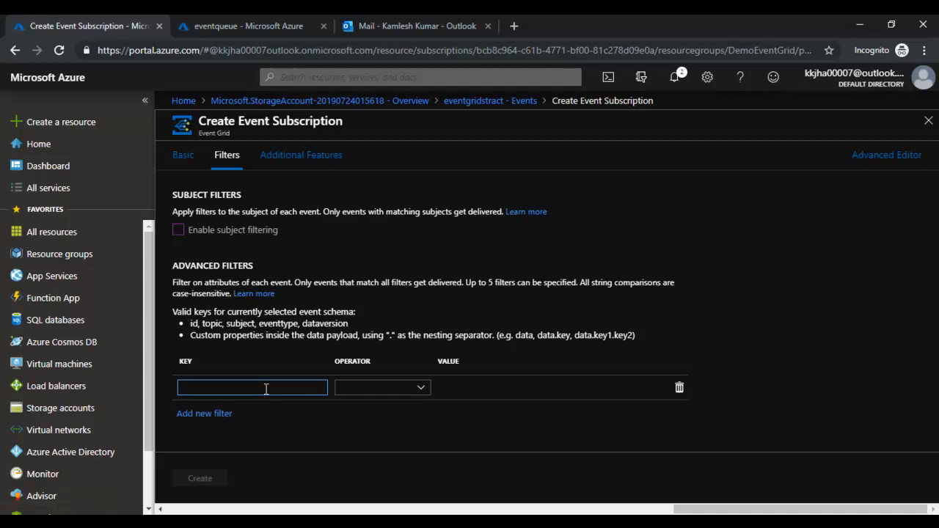
pyautogui.click(411, 393)
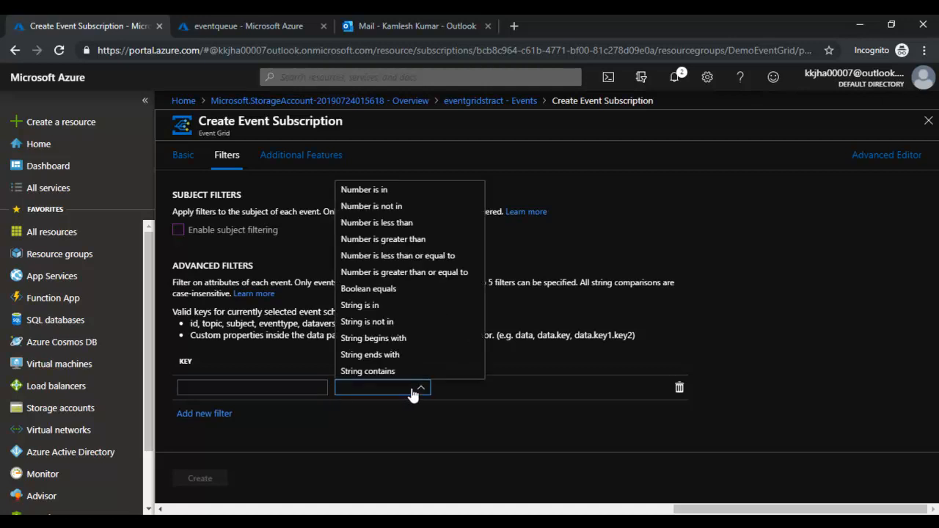
pyautogui.click(403, 307)
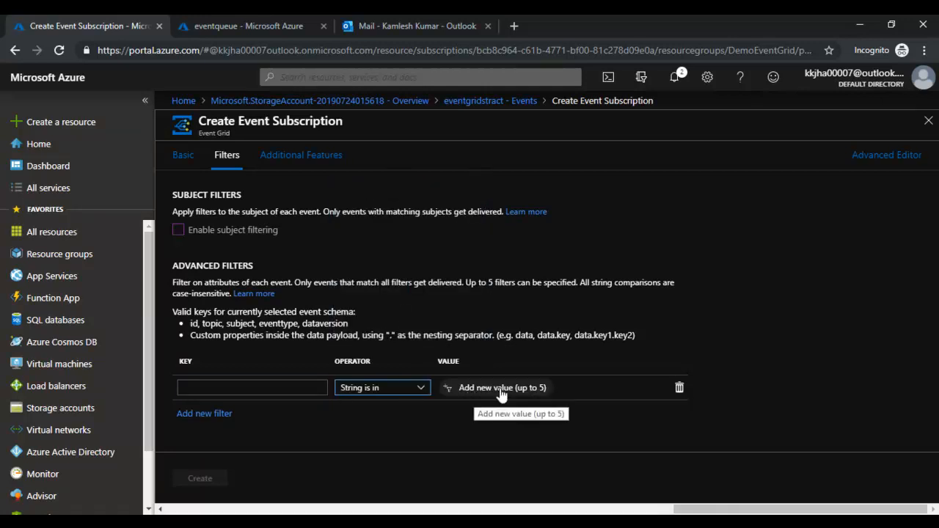
pyautogui.click(312, 389)
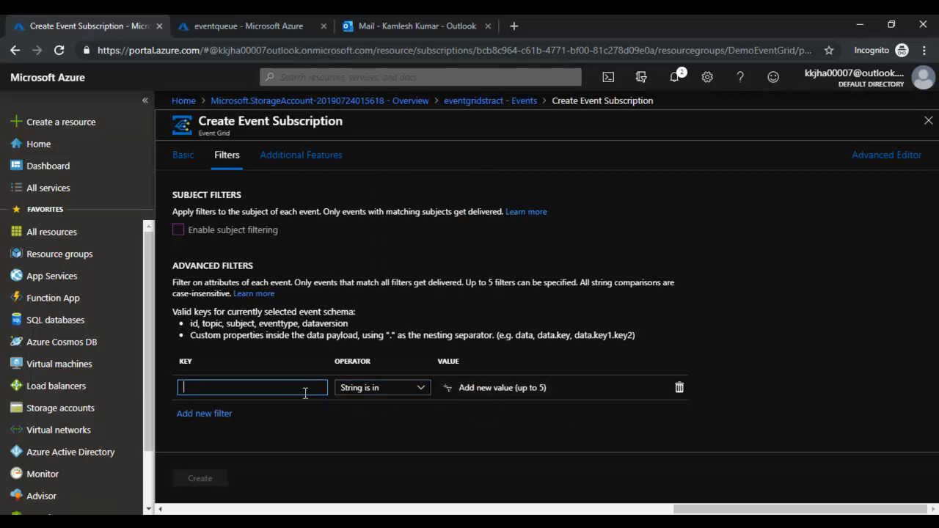
pyautogui.write('topic')
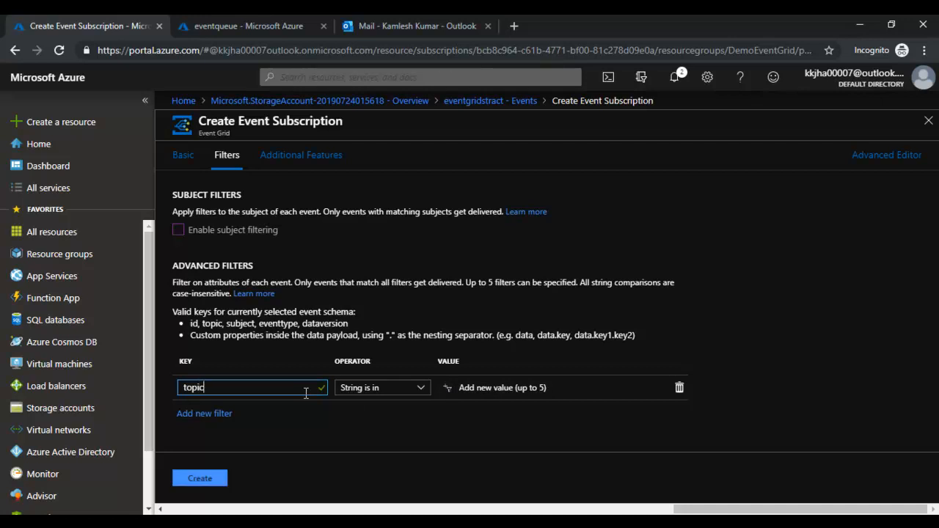
pyautogui.doubleClick(306, 393)
pyautogui.press('BackSpace')
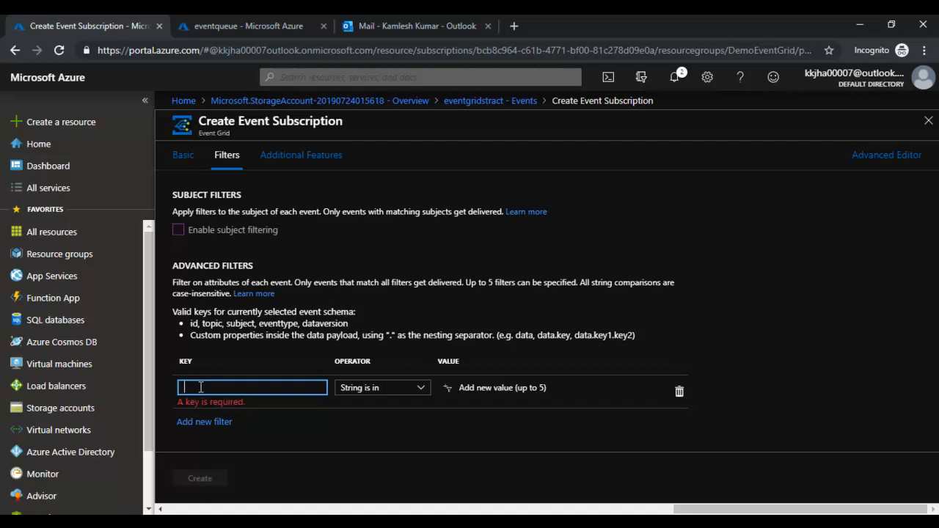
pyautogui.write('nam')
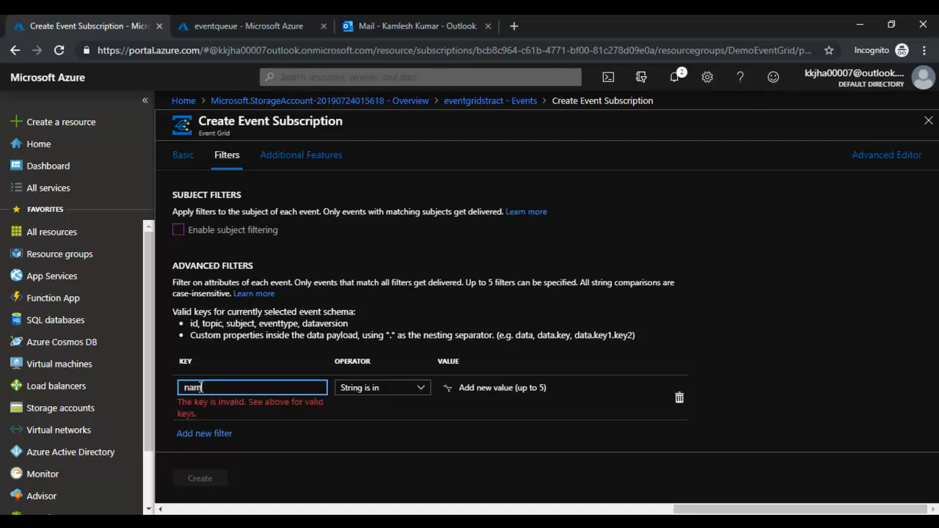
pyautogui.write('e')
# - Settle the filter key on subject after trying id and topics
pyautogui.moveTo(191, 324); pyautogui.dragTo(358, 327)
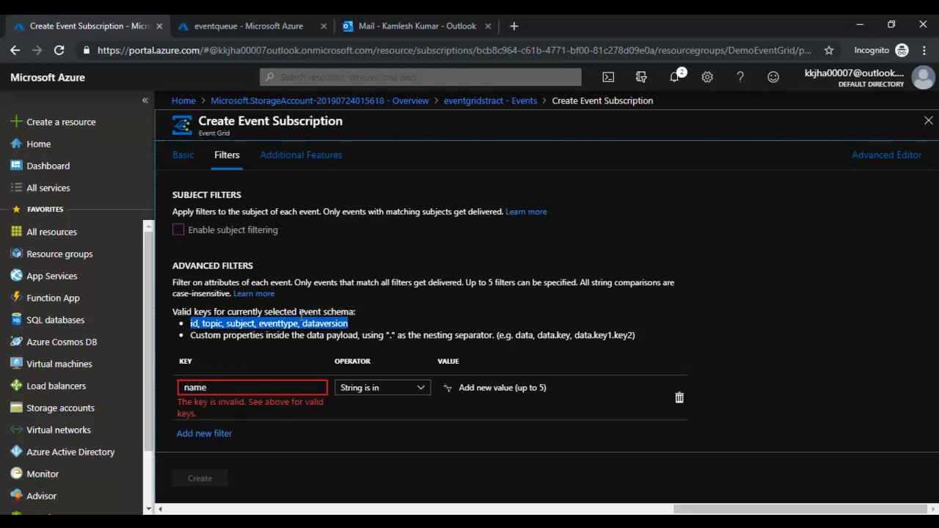
pyautogui.doubleClick(195, 388)
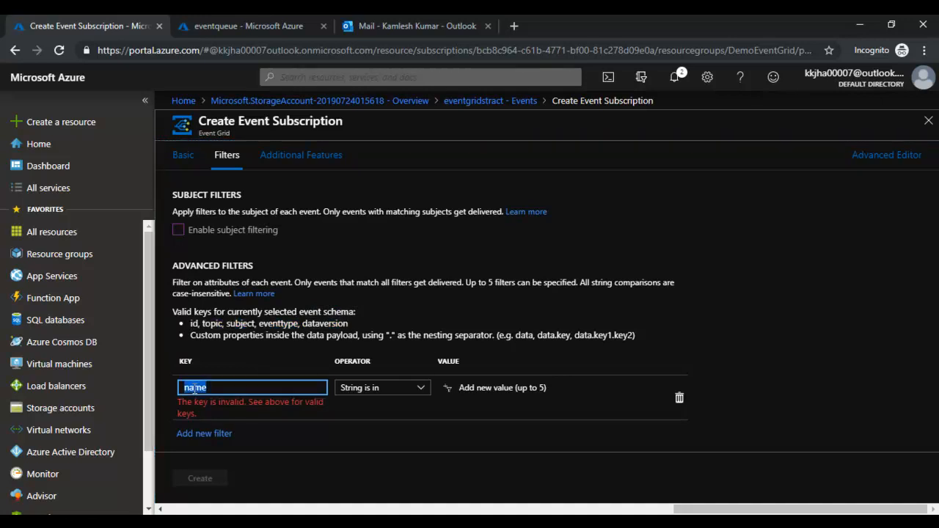
pyautogui.write('id')
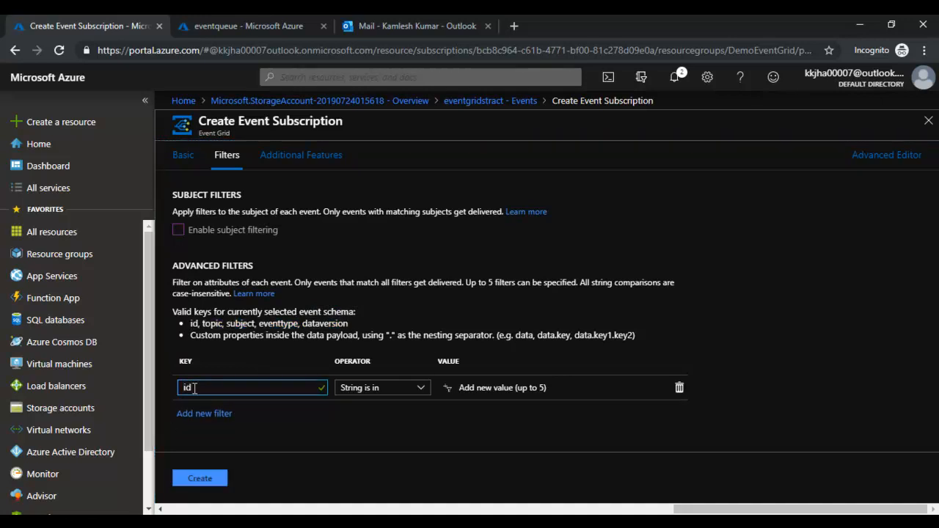
pyautogui.doubleClick(194, 388)
pyautogui.press('BackSpace')
pyautogui.write('topics')
pyautogui.press('BackSpace')
pyautogui.doubleClick(194, 388)
pyautogui.write('sub')
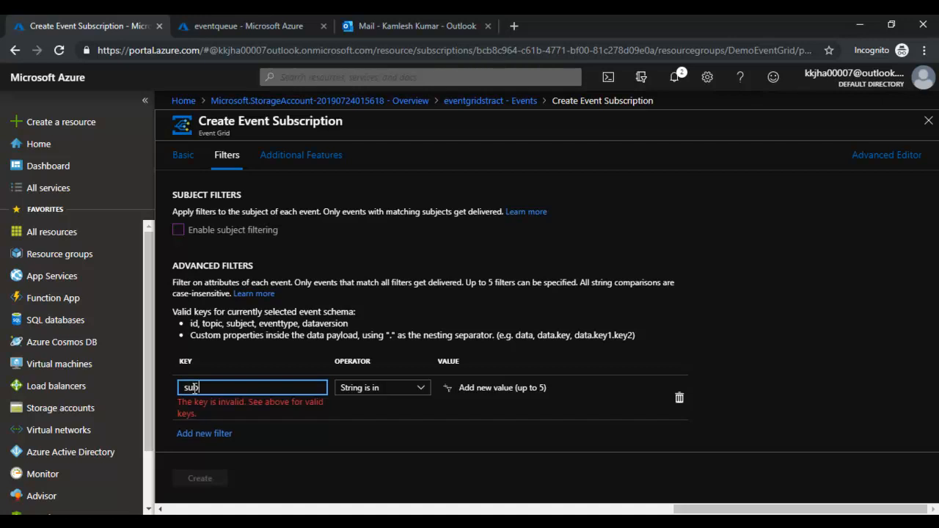
pyautogui.write('ject')
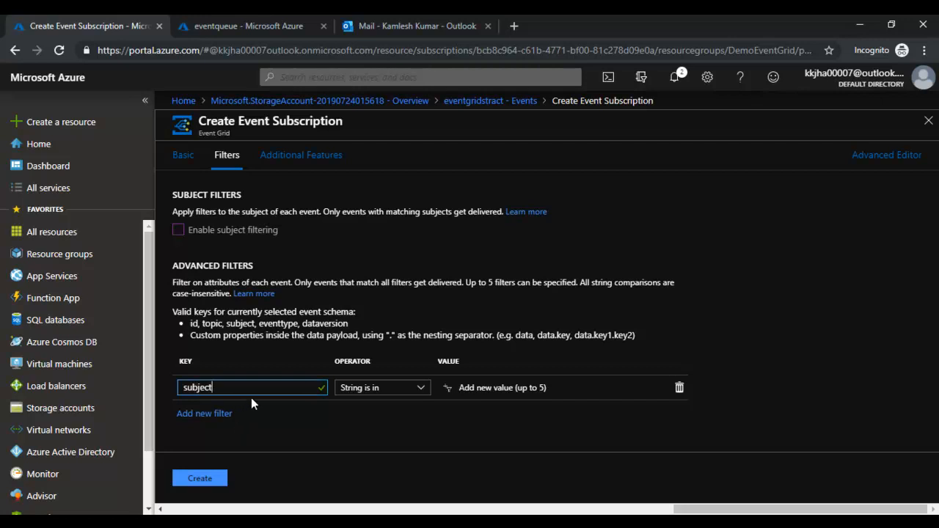
# - Set the filter operator to String begins with
pyautogui.click(424, 390)
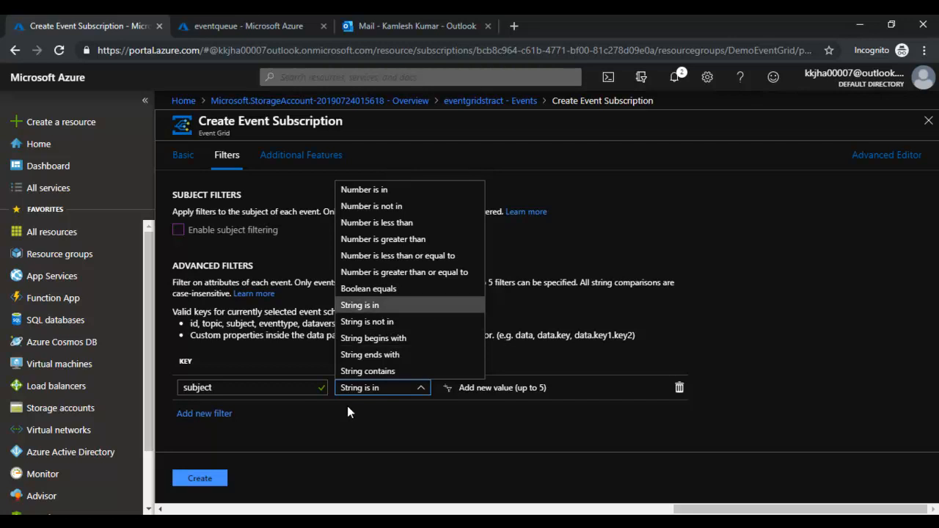
pyautogui.click(390, 306)
pyautogui.click(389, 388)
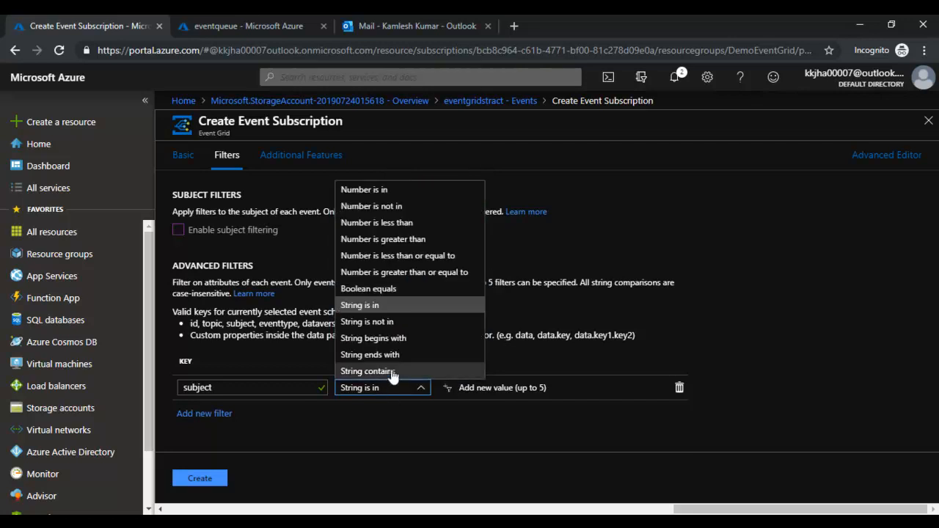
pyautogui.click(399, 341)
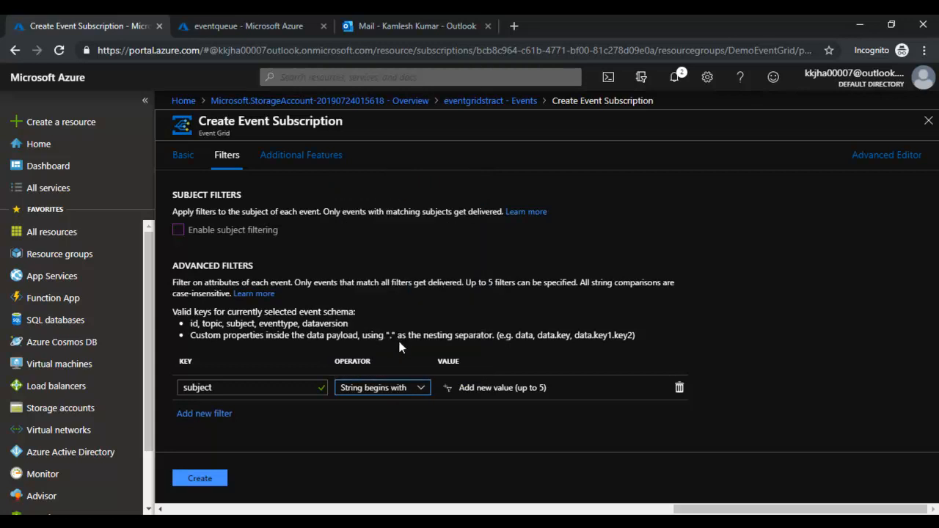
# - Add Event Grid and Demo as the first subject filter values
pyautogui.click(484, 391)
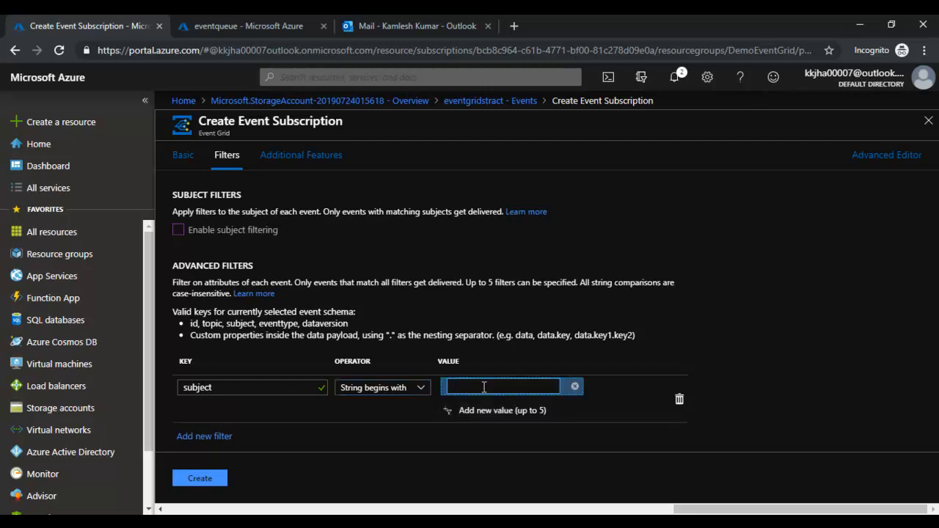
pyautogui.write('Event Grid')
pyautogui.click(485, 405)
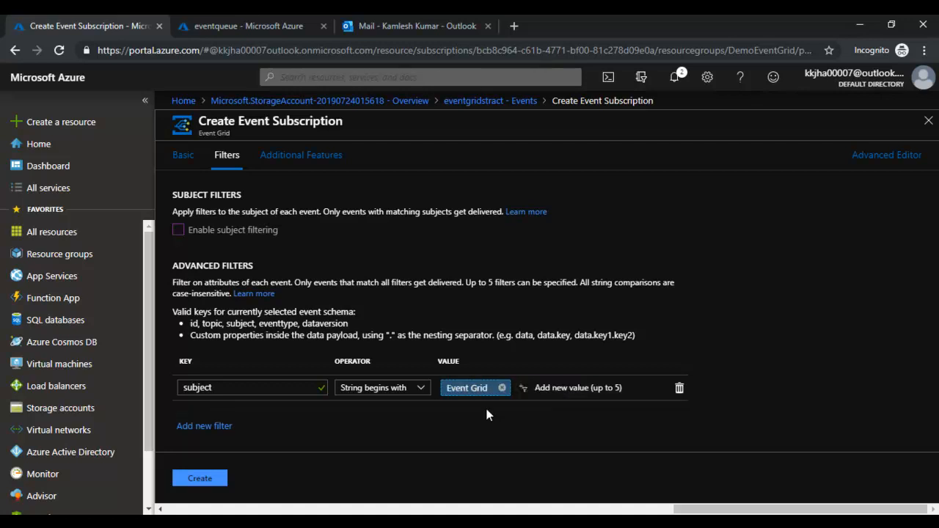
pyautogui.click(549, 393)
pyautogui.write('Demo')
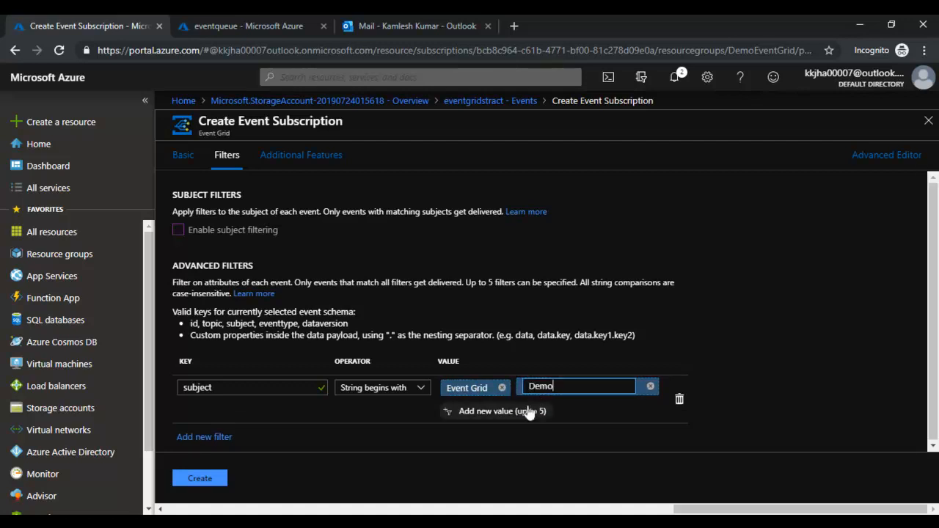
pyautogui.click(517, 410)
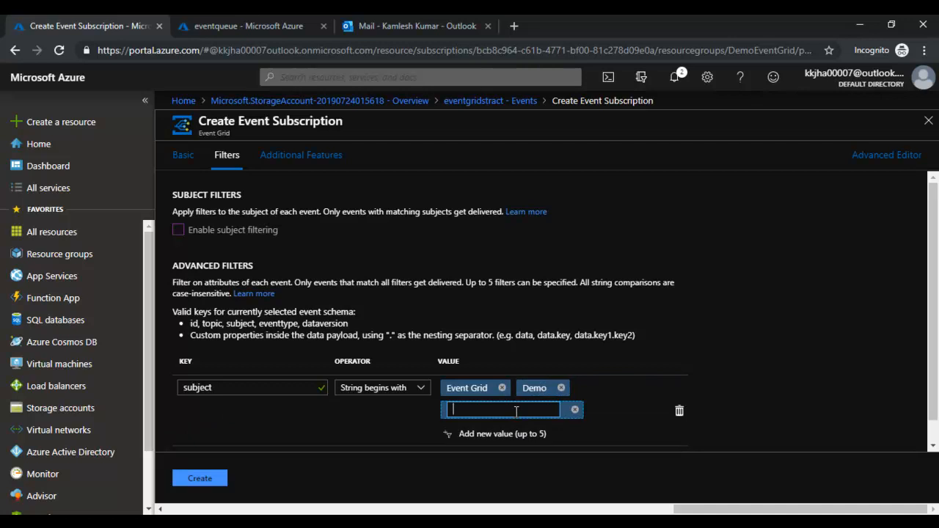
# - Add LogicApp, Test and Grid as the remaining filter values
pyautogui.write('LogicApp')
pyautogui.click(498, 441)
pyautogui.click(524, 411)
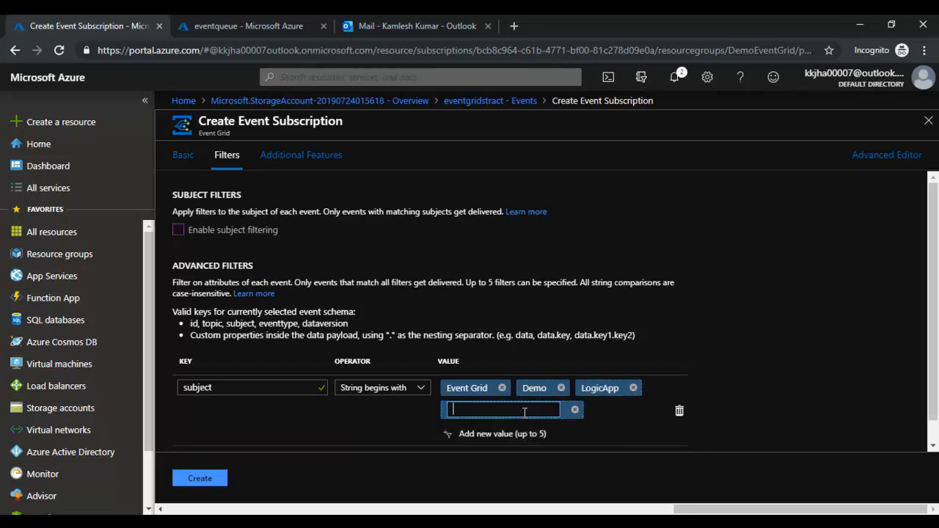
pyautogui.write('Test')
pyautogui.click(509, 436)
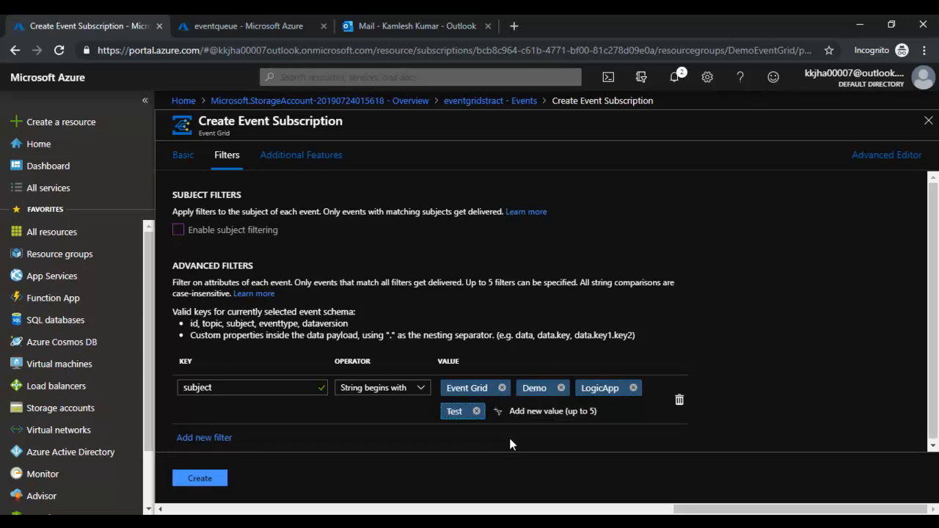
pyautogui.click(538, 412)
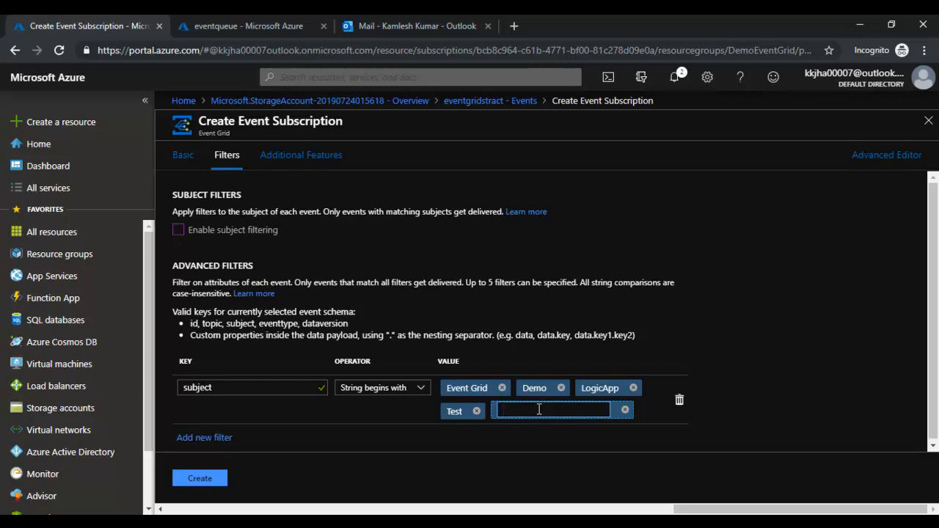
pyautogui.write('Grid')
pyautogui.click(718, 411)
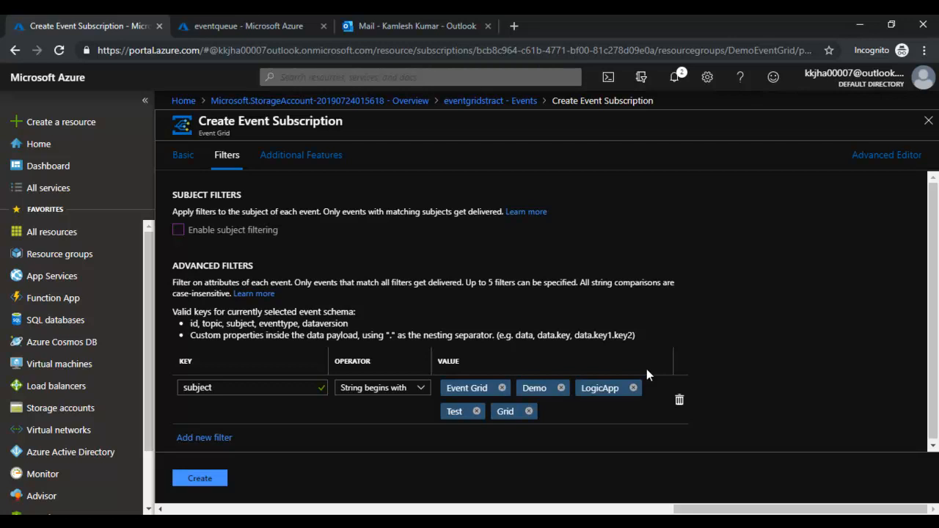
# - Add a second advanced filter with key subject and operator String begins with
pyautogui.click(220, 438)
pyautogui.click(280, 437)
pyautogui.write('subject')
pyautogui.press('Tab')
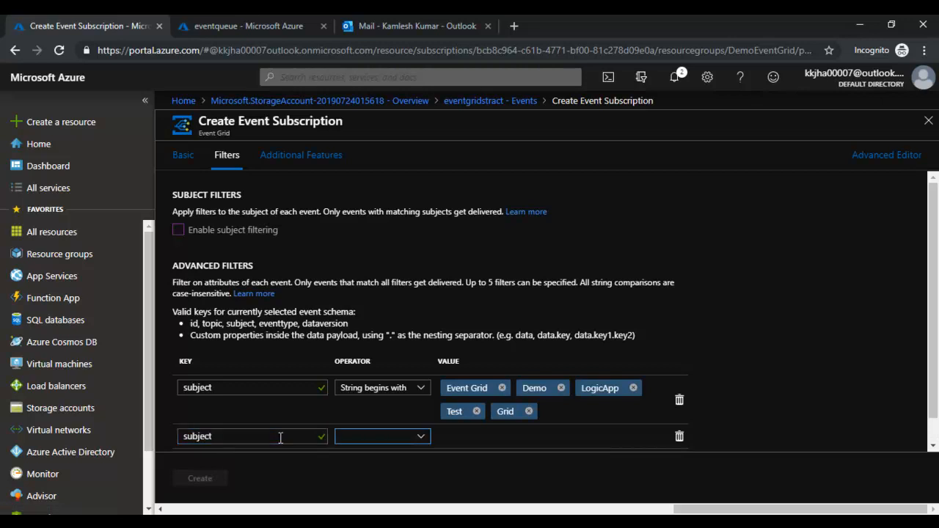
pyautogui.click(421, 438)
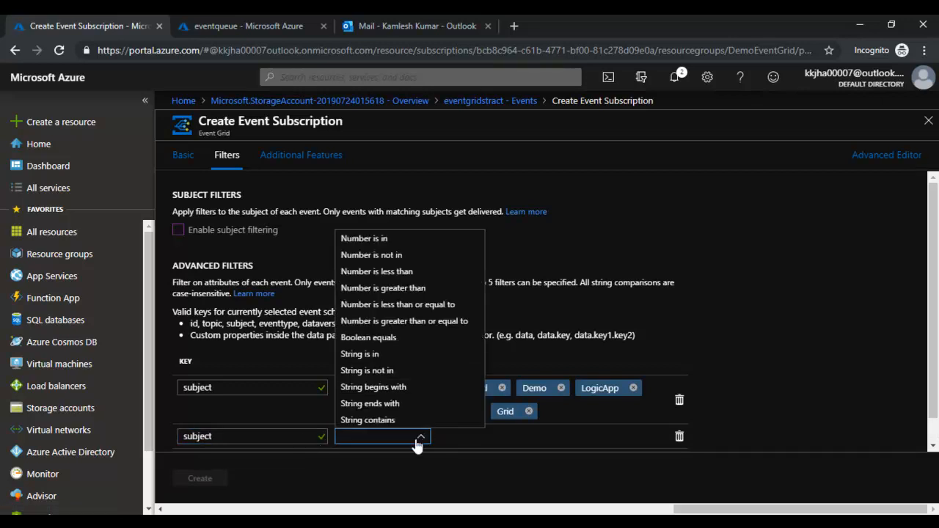
pyautogui.click(403, 387)
pyautogui.click(491, 437)
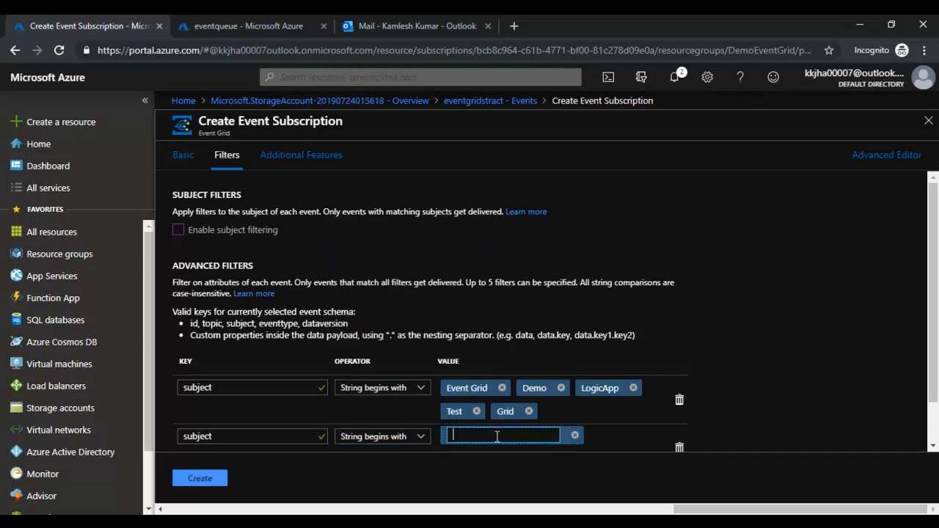
pyautogui.click(576, 436)
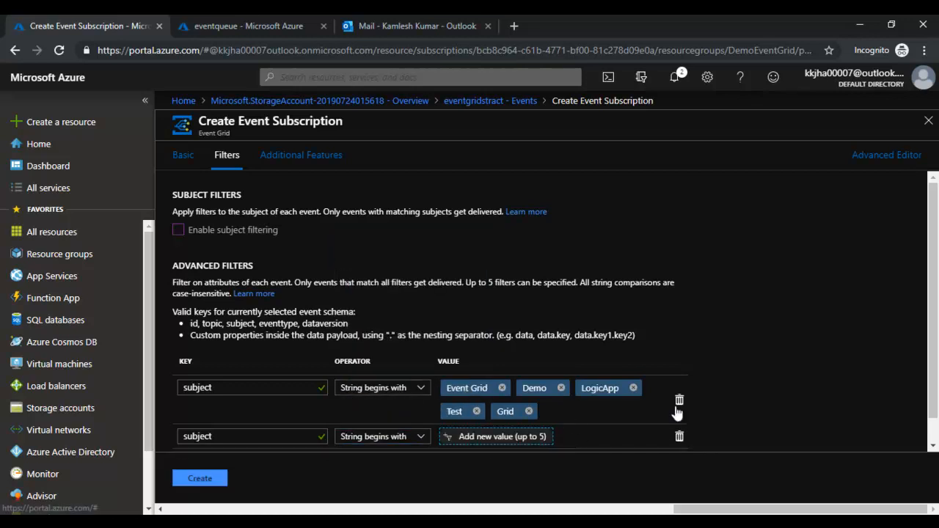
# - Delete both advanced filter rows
pyautogui.scroll(-1, 587, 374)
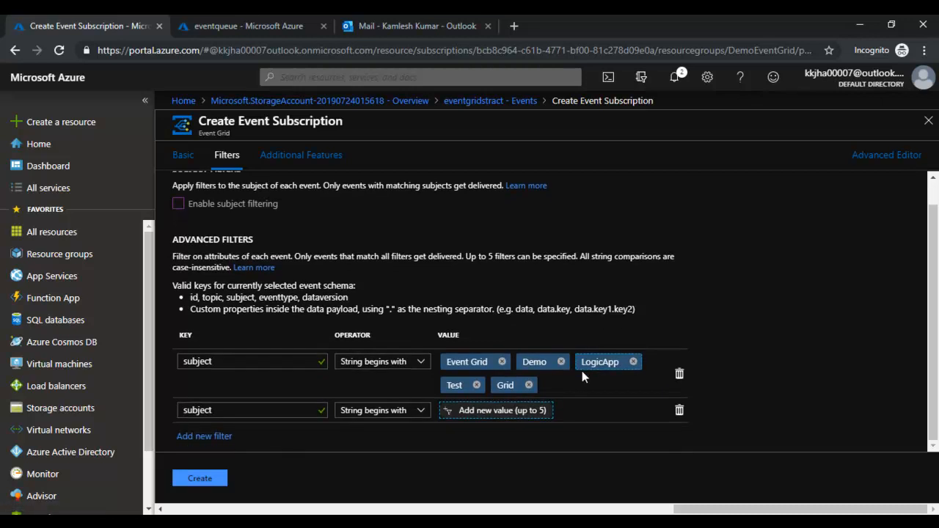
pyautogui.click(679, 410)
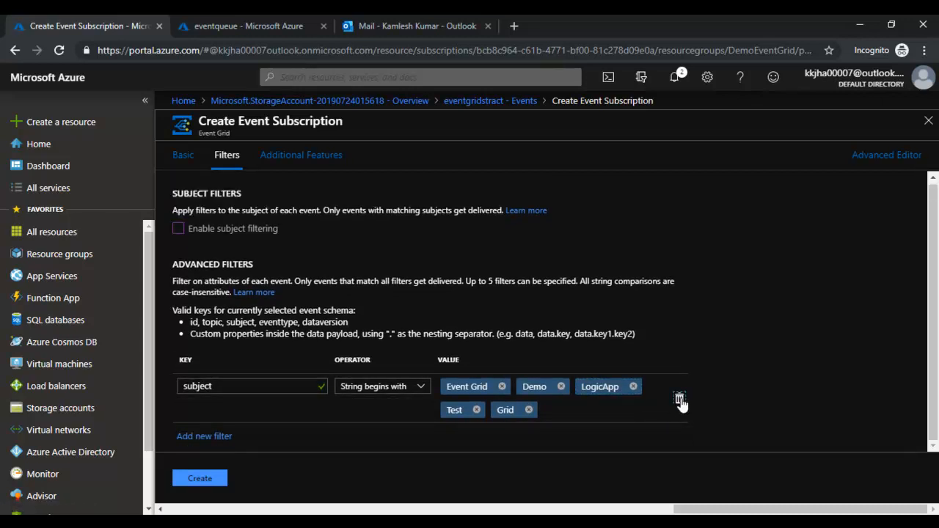
pyautogui.click(679, 399)
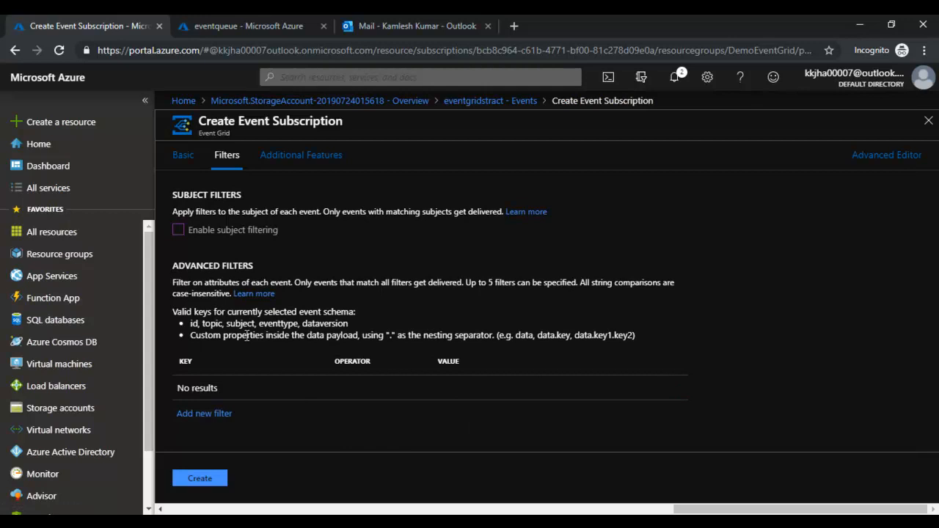
# - Enable dead-lettering under Additional Features, keeping Azure Pass - Sponsorship as storage subscription
pyautogui.click(290, 157)
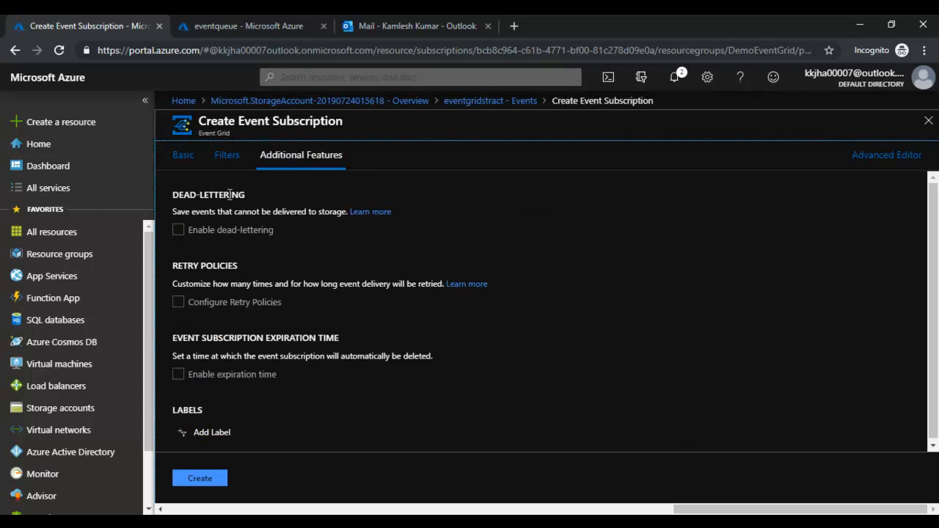
pyautogui.moveTo(183, 266); pyautogui.dragTo(239, 264)
pyautogui.moveTo(189, 337); pyautogui.dragTo(362, 315)
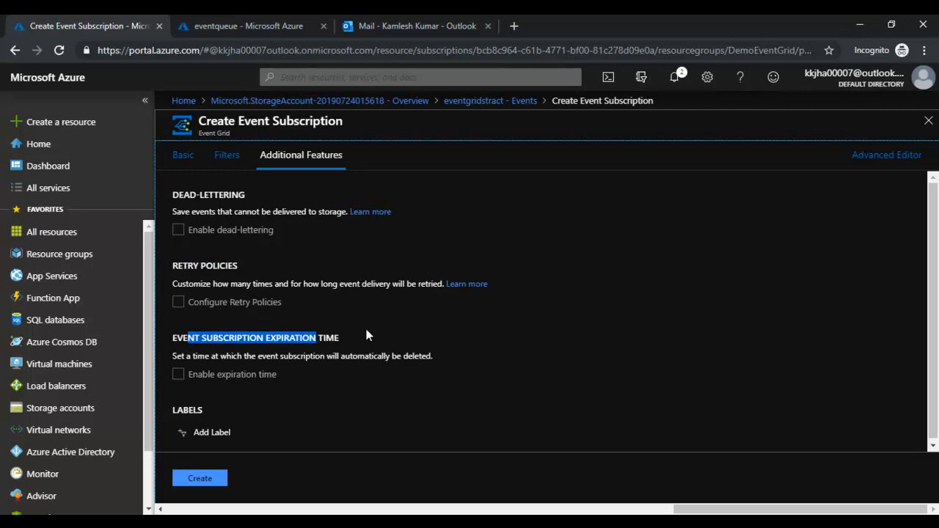
pyautogui.click(367, 334)
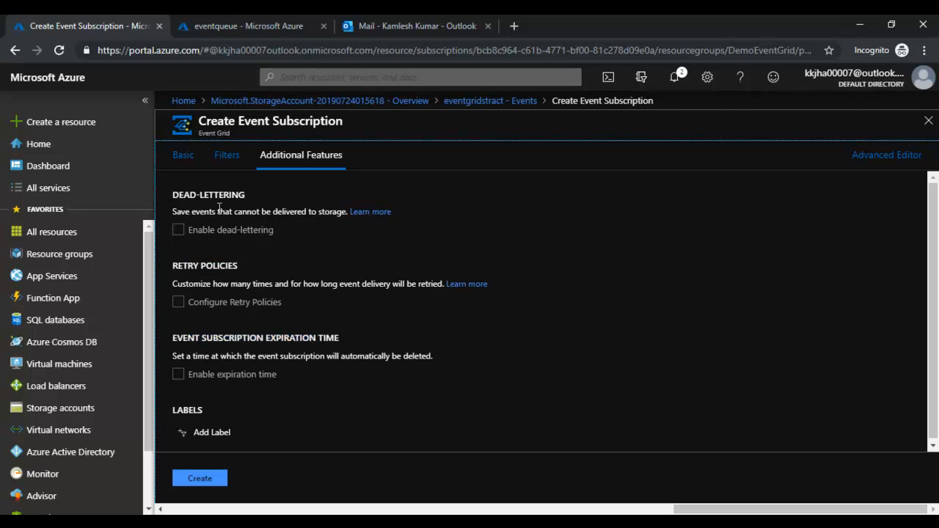
pyautogui.click(179, 230)
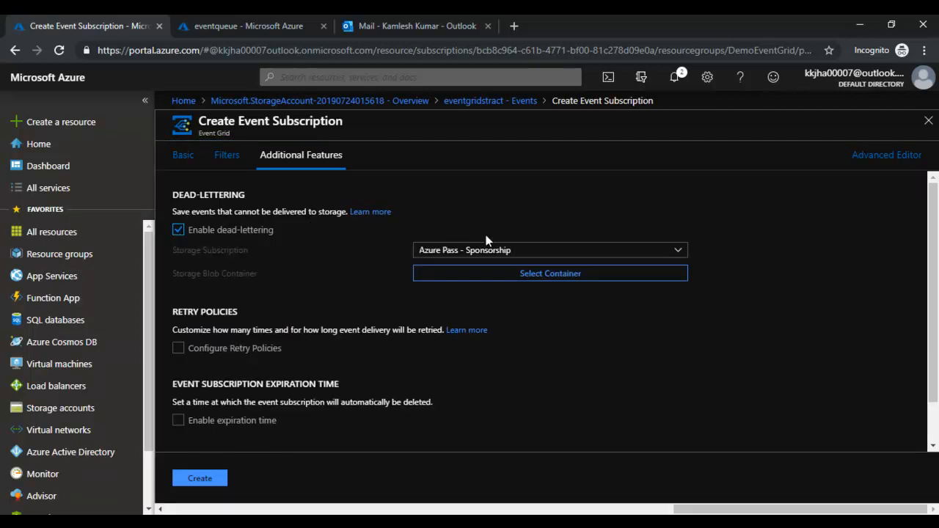
pyautogui.click(679, 256)
pyautogui.click(679, 257)
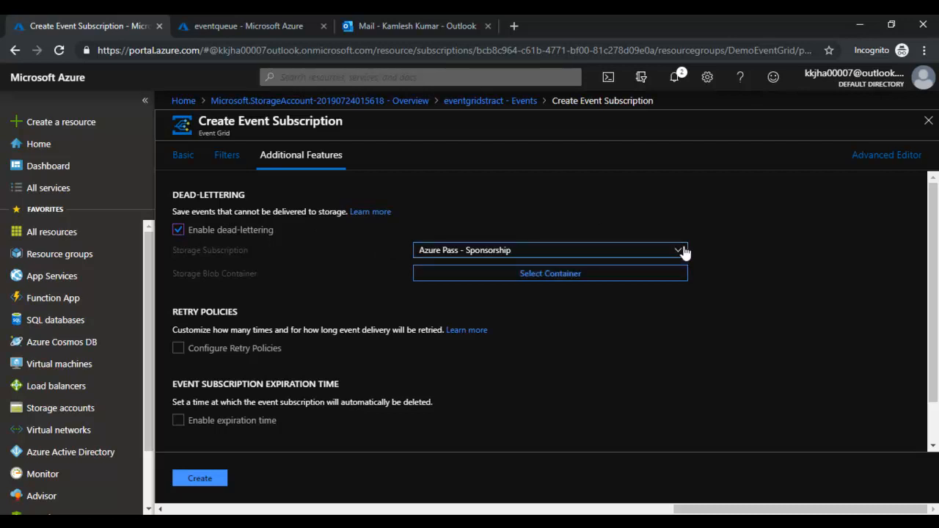
# - Create the democontainer blob container in eventgridstract and select it for dead-lettering
pyautogui.click(554, 274)
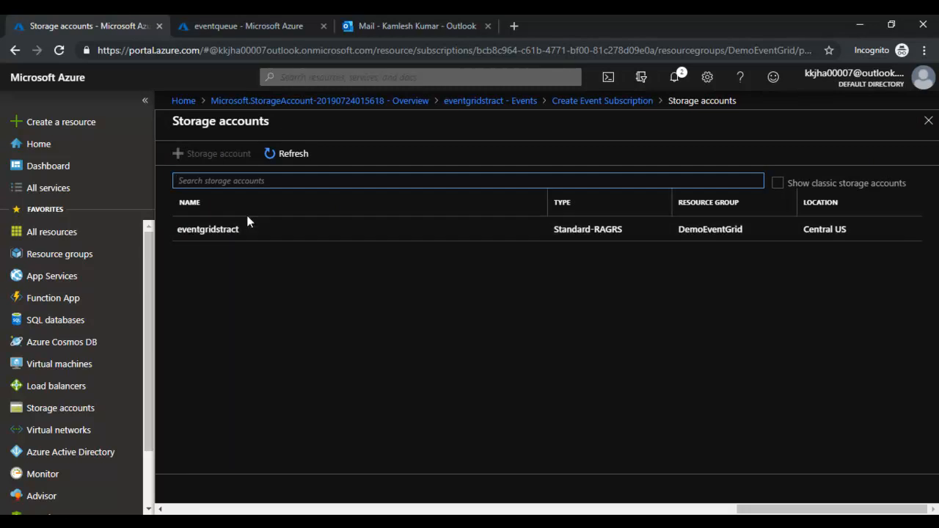
pyautogui.click(233, 229)
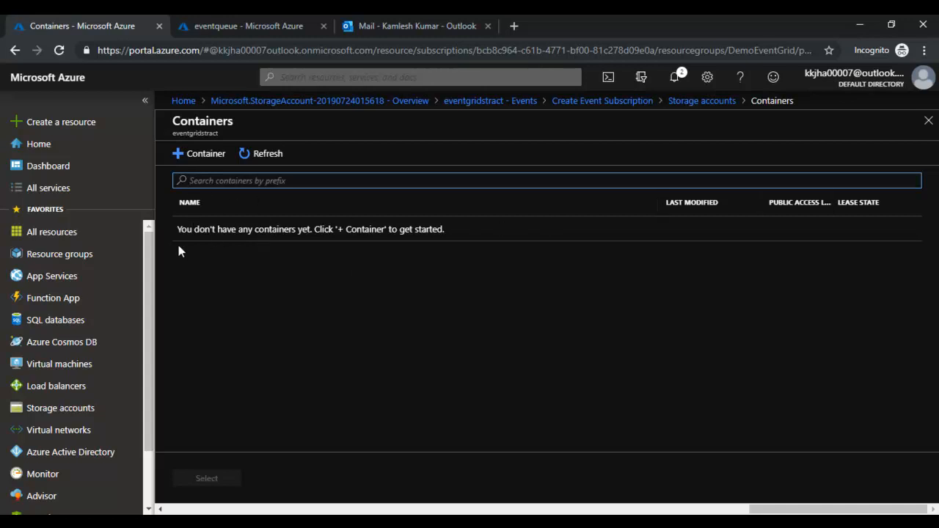
pyautogui.moveTo(179, 231); pyautogui.dragTo(343, 195)
pyautogui.moveTo(264, 230); pyautogui.dragTo(344, 225)
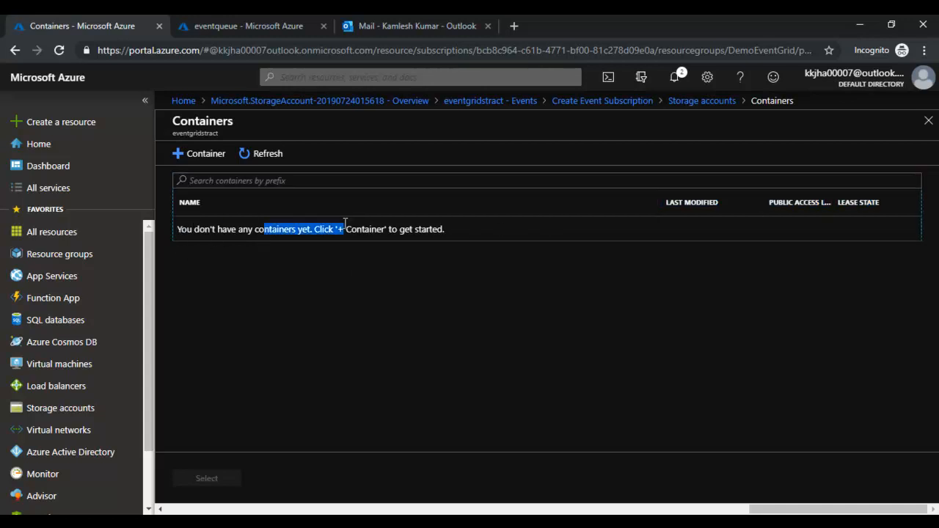
pyautogui.click(358, 262)
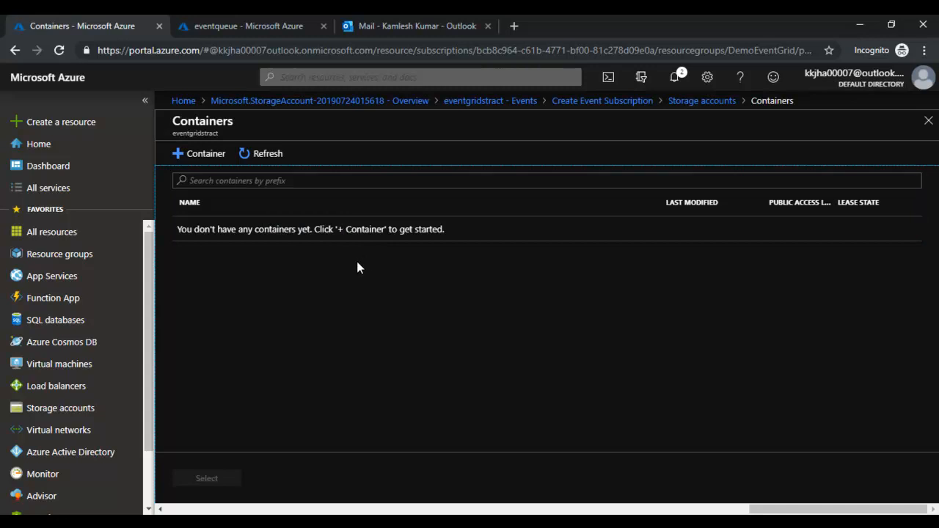
pyautogui.click(199, 158)
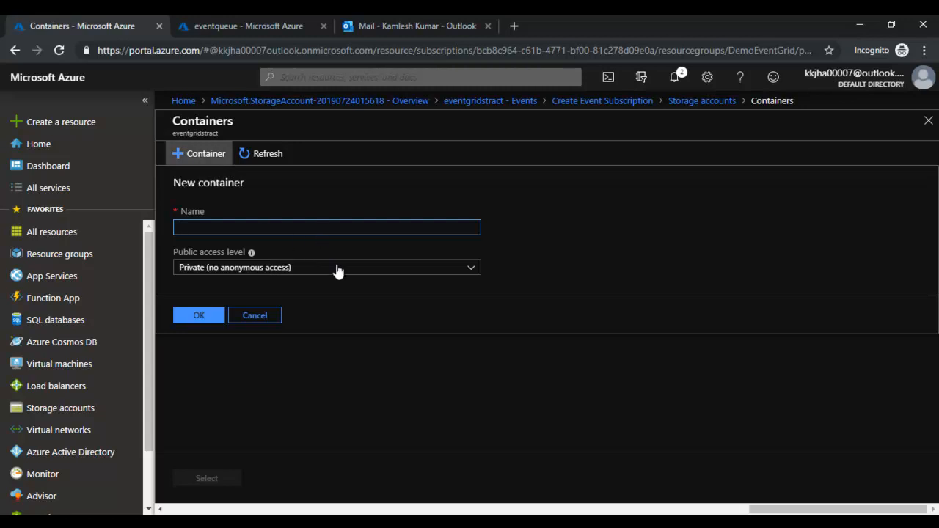
pyautogui.write('democontainer')
pyautogui.click(199, 315)
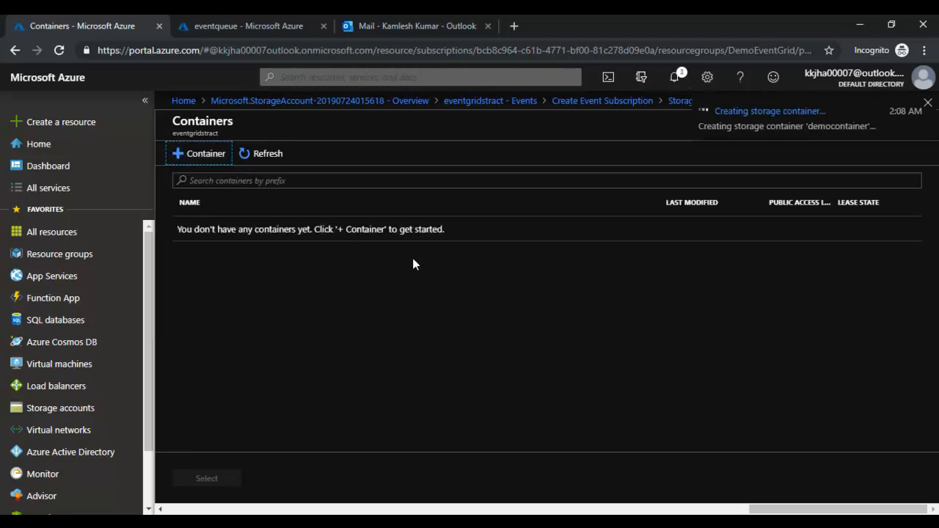
pyautogui.click(253, 245)
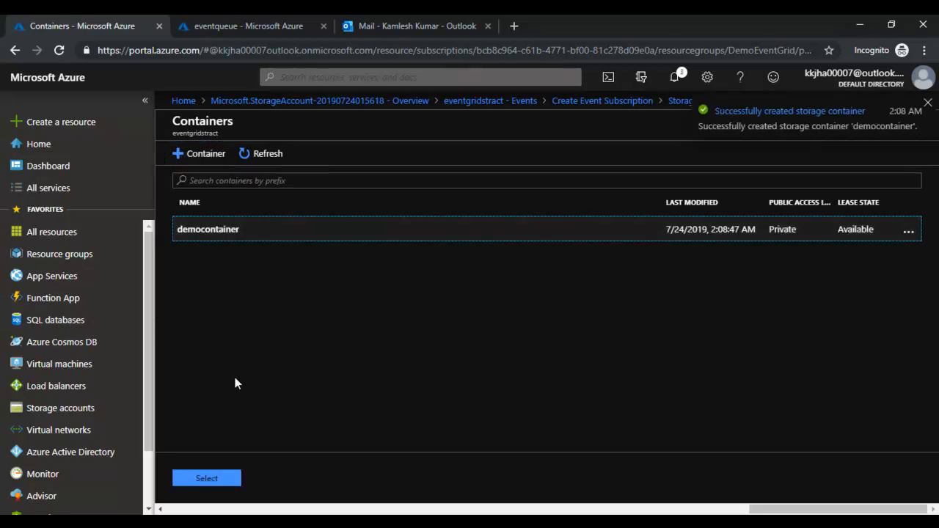
pyautogui.click(204, 476)
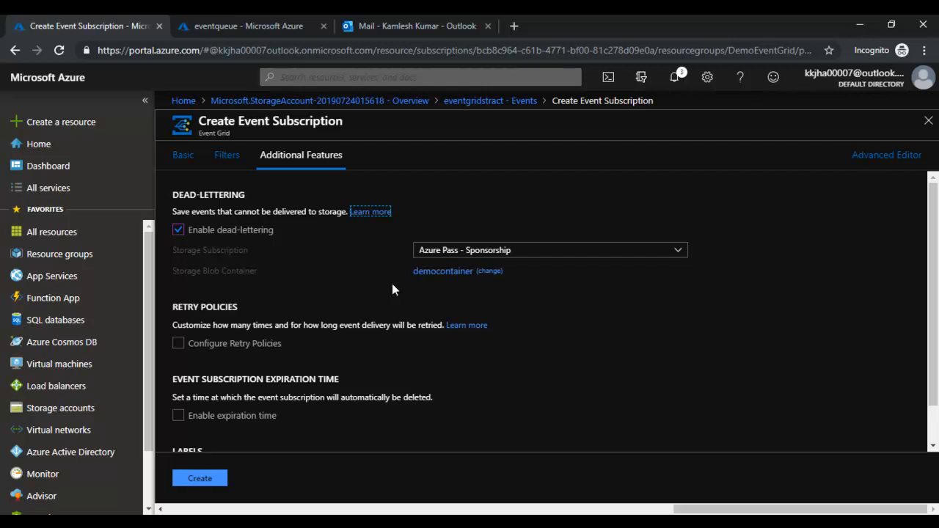
# - Switch dead-lettering off and enable retry policies (10 attempts, 2-hour time to live)
pyautogui.click(178, 229)
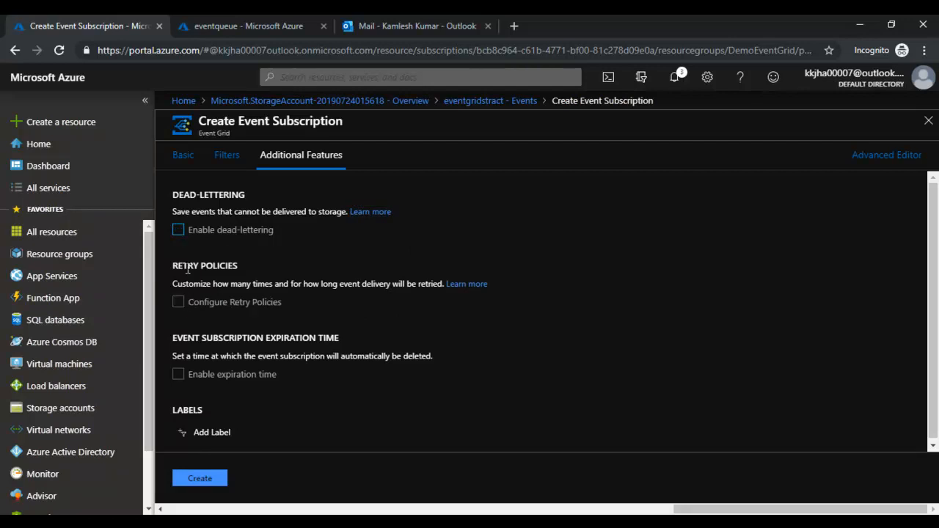
pyautogui.click(179, 231)
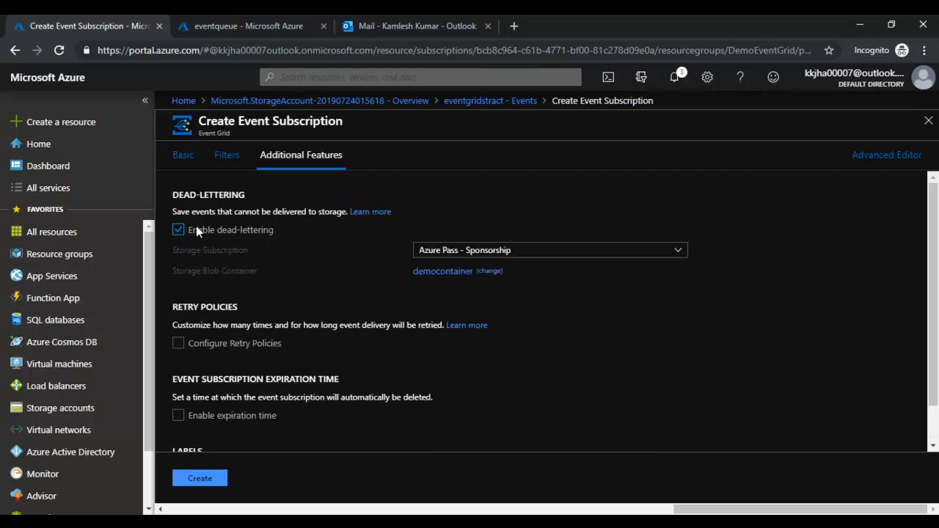
pyautogui.click(177, 231)
pyautogui.click(178, 230)
pyautogui.click(179, 230)
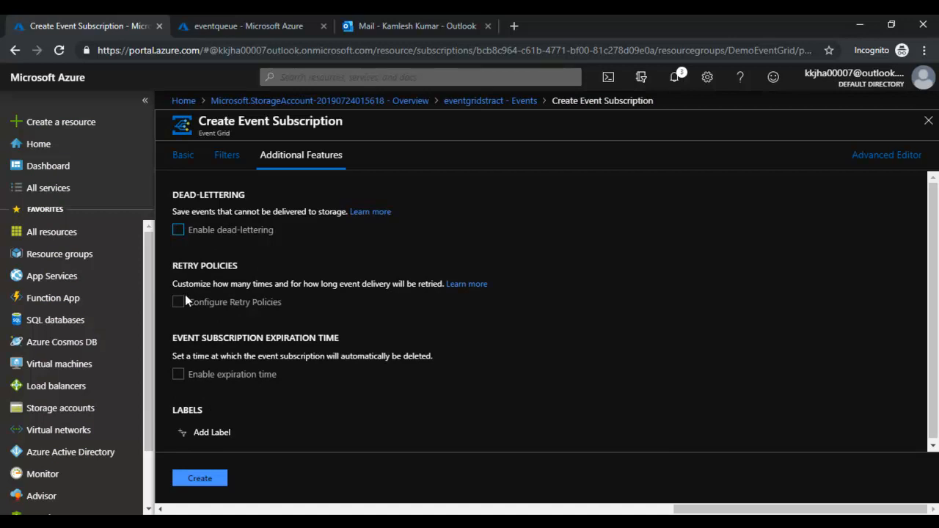
pyautogui.click(178, 303)
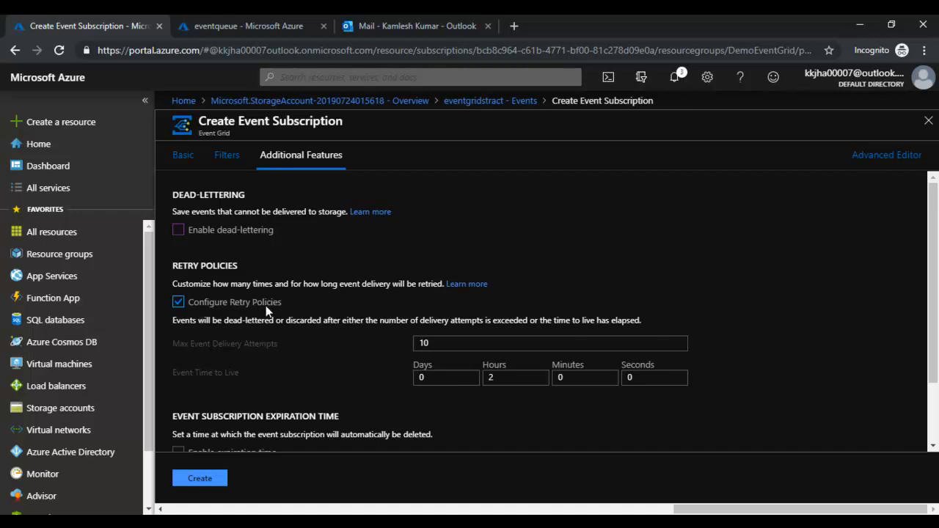
pyautogui.click(179, 302)
pyautogui.moveTo(173, 343); pyautogui.dragTo(261, 343)
pyautogui.click(183, 373)
pyautogui.moveTo(184, 373); pyautogui.dragTo(239, 372)
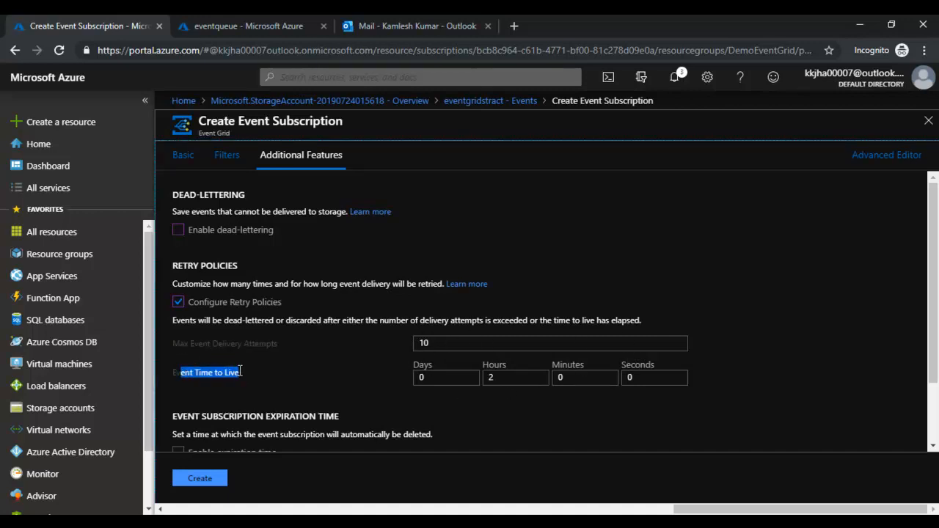
pyautogui.click(354, 381)
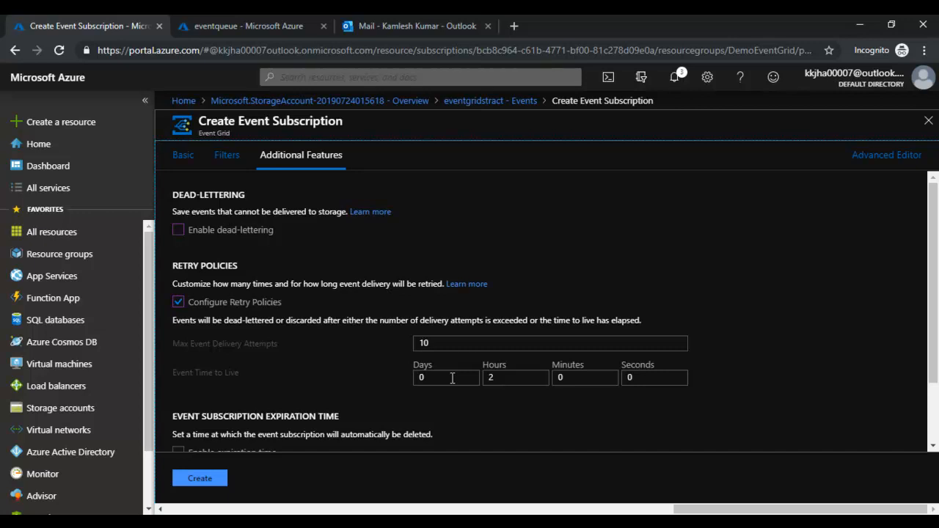
# - Experiment with Event Time to Live values, setting days to 1 and seconds to 0
pyautogui.doubleClick(494, 379)
pyautogui.click(608, 375)
pyautogui.moveTo(432, 343); pyautogui.dragTo(409, 348)
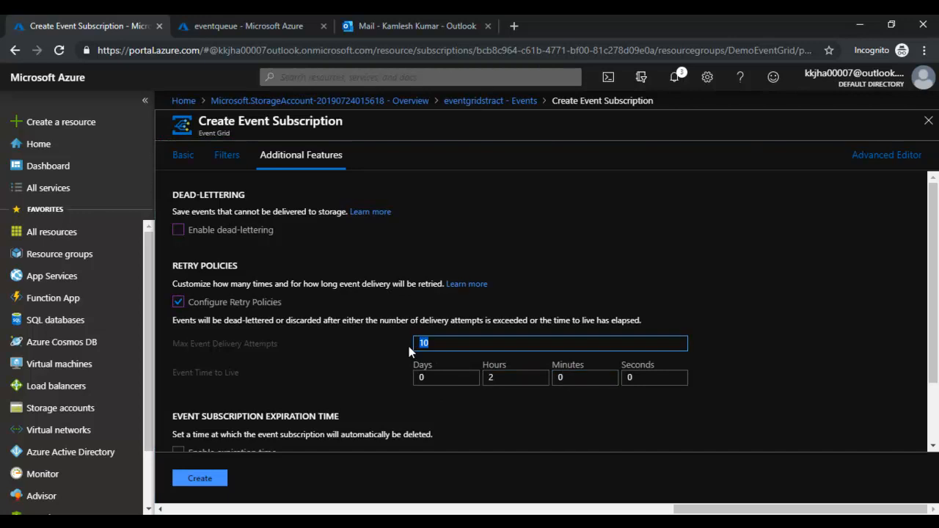
pyautogui.click(428, 371)
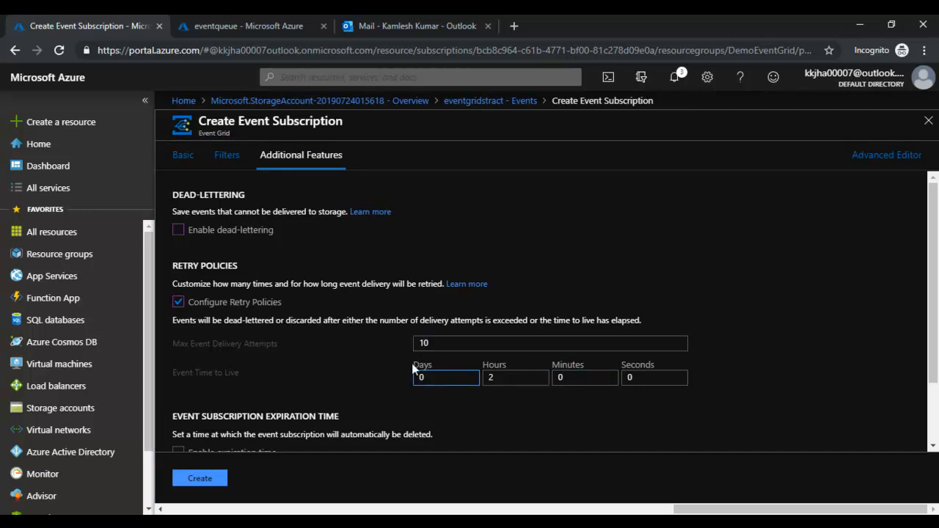
pyautogui.moveTo(439, 381); pyautogui.dragTo(411, 386)
pyautogui.write('1')
pyautogui.click(491, 378)
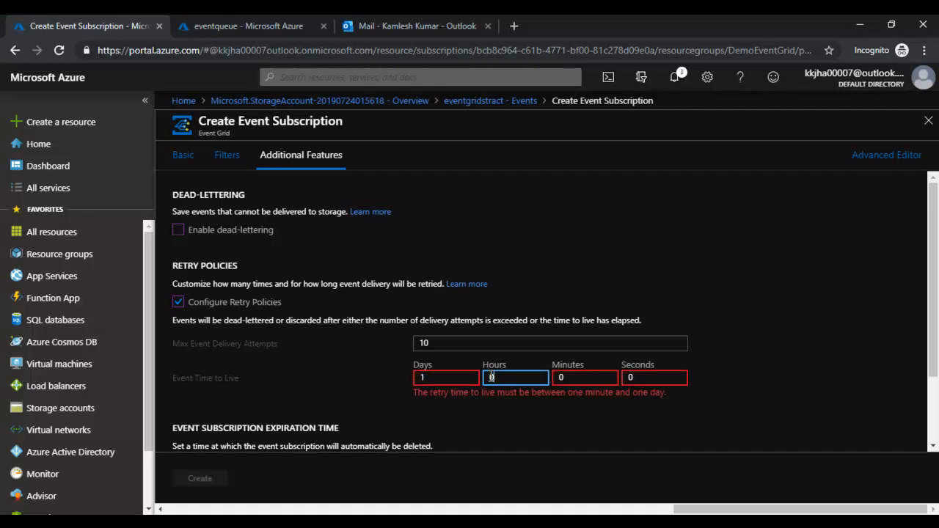
pyautogui.press('Tab')
pyautogui.press('Tab')
pyautogui.write('1')
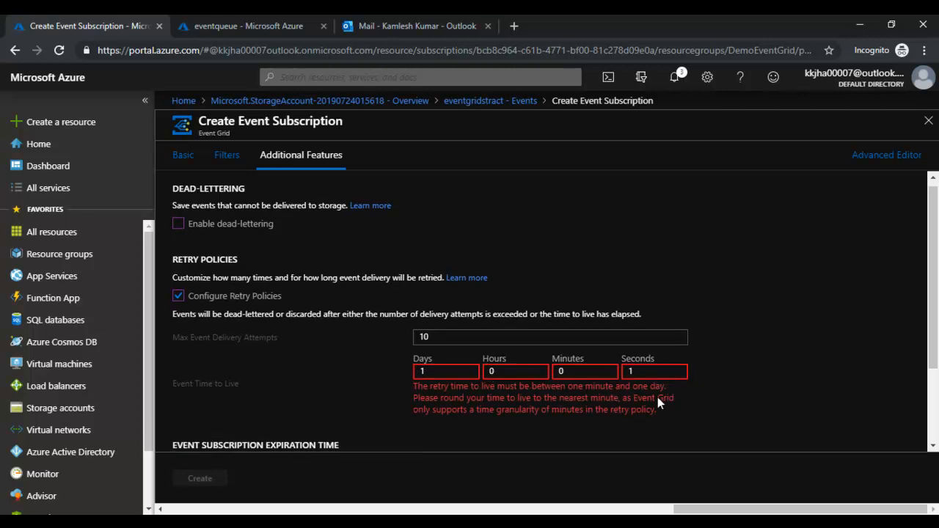
pyautogui.doubleClick(631, 373)
pyautogui.write('0')
# - Reset time to live days and hours to 0 and set minutes to 30
pyautogui.scroll(-2, 650, 403)
pyautogui.scroll(2, 643, 398)
pyautogui.doubleClick(417, 367)
pyautogui.doubleClick(487, 366)
pyautogui.write('12')
pyautogui.click(417, 369)
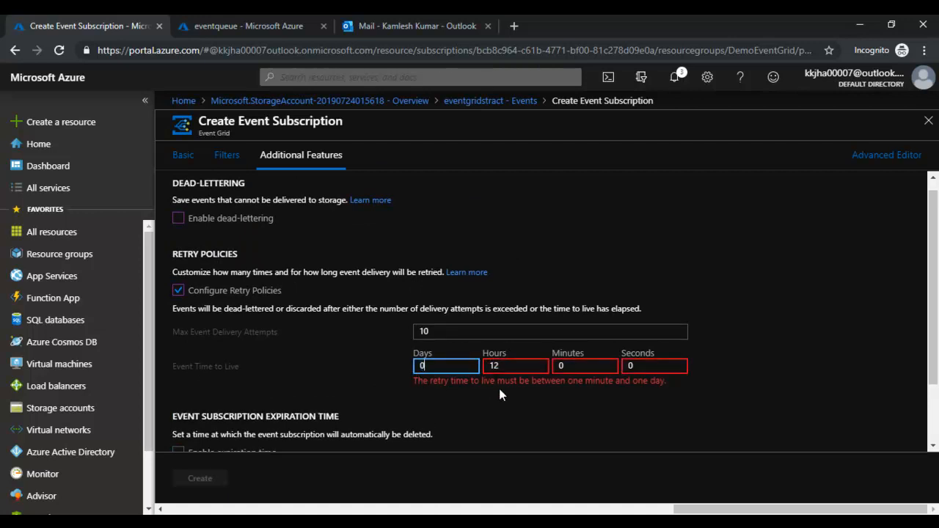
pyautogui.write('0')
pyautogui.press('Tab')
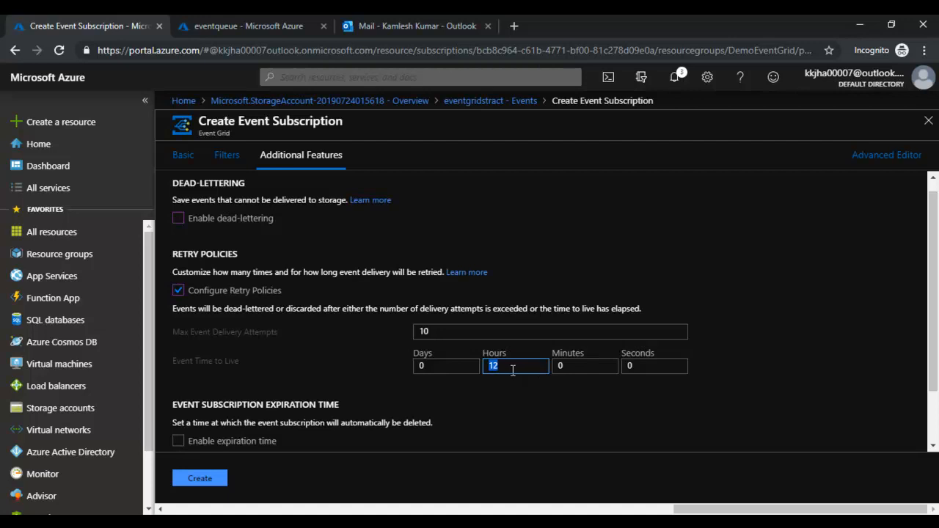
pyautogui.press('BackSpace')
pyautogui.write('0')
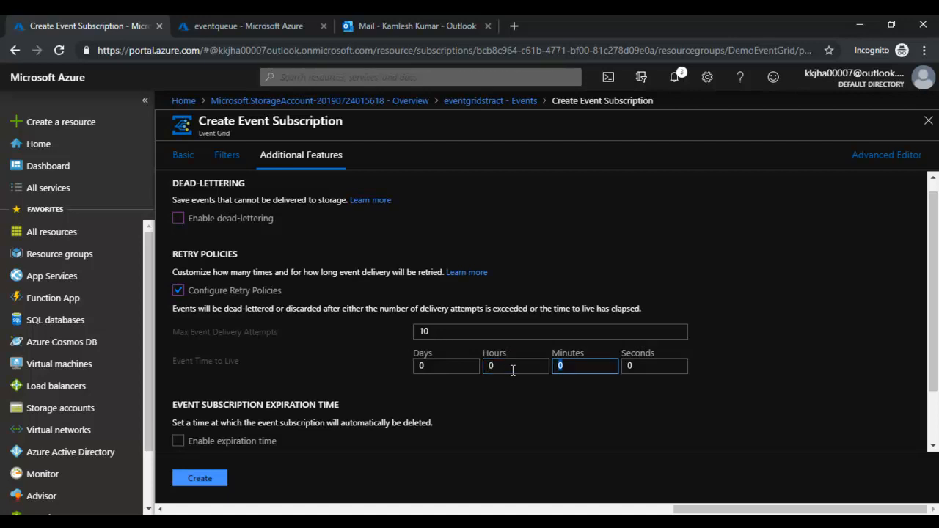
pyautogui.press('Tab')
pyautogui.write('30')
pyautogui.press('Tab')
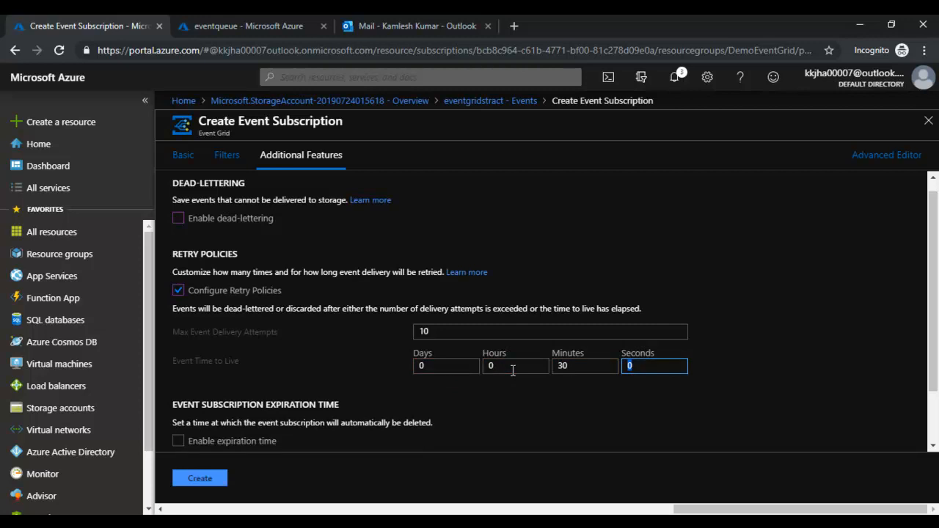
pyautogui.click(561, 367)
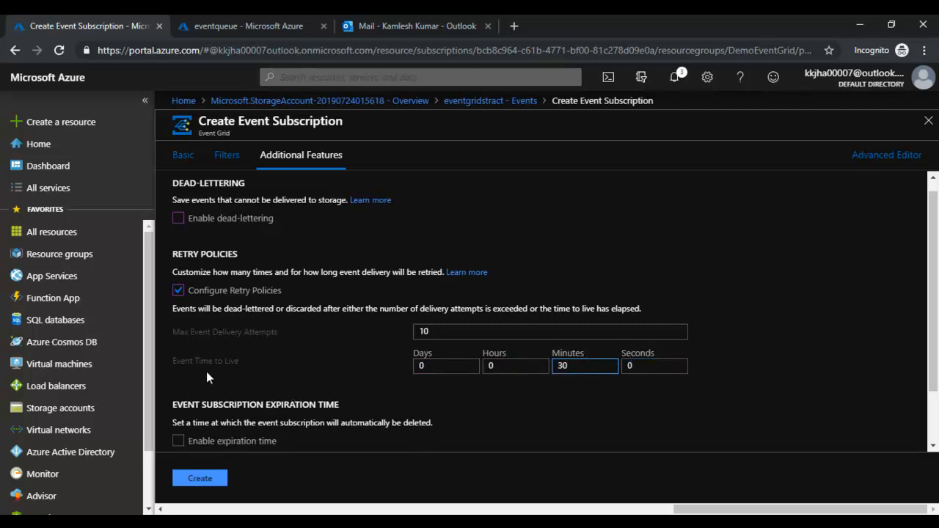
# - Enter 1540 minutes as the Event Time to Live
pyautogui.moveTo(175, 362); pyautogui.dragTo(287, 364)
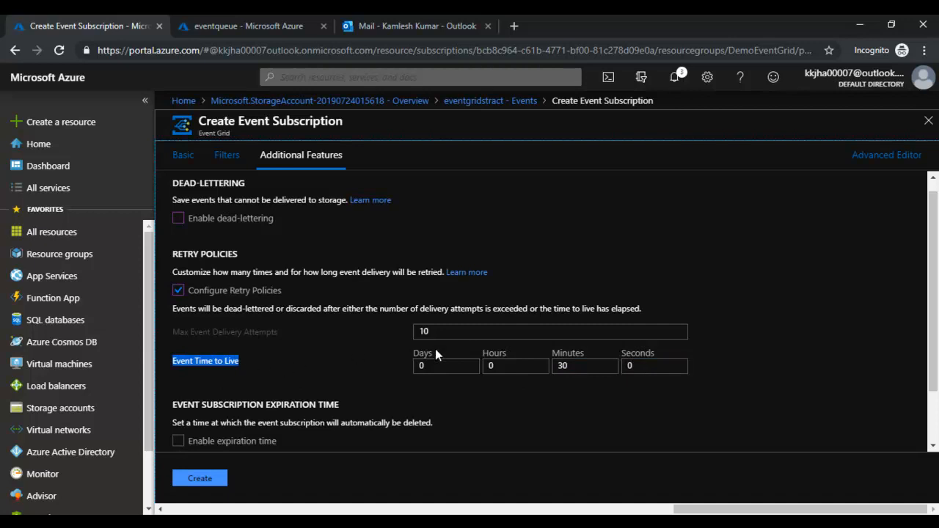
pyautogui.doubleClick(563, 366)
pyautogui.write('1')
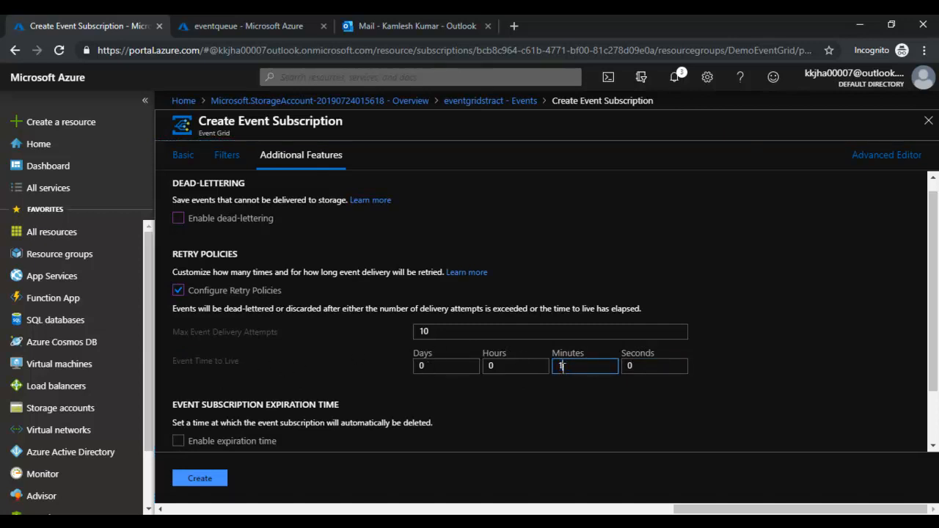
pyautogui.write('5')
pyautogui.write('40')
pyautogui.press('Tab')
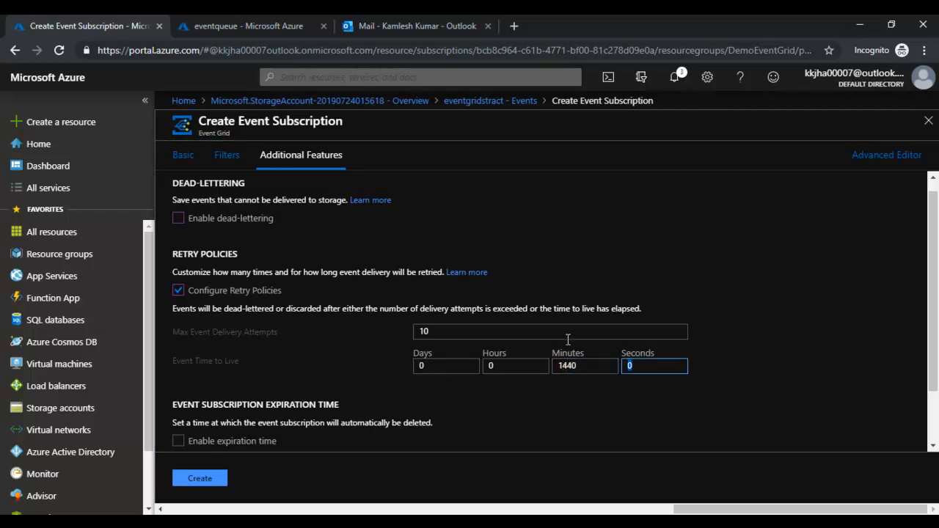
# - Set max delivery attempts to 35, then 30, and turn retry policies back off
pyautogui.moveTo(440, 332); pyautogui.dragTo(403, 334)
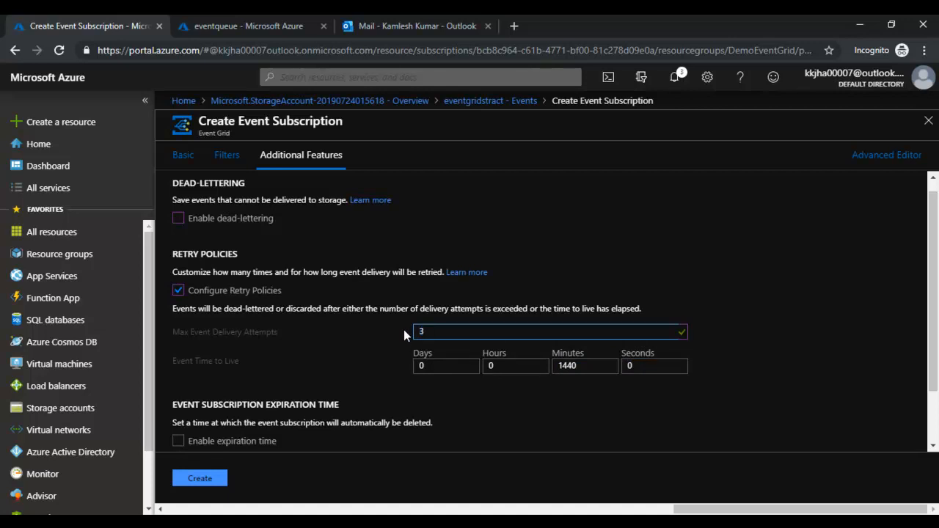
pyautogui.write('35')
pyautogui.press('Tab')
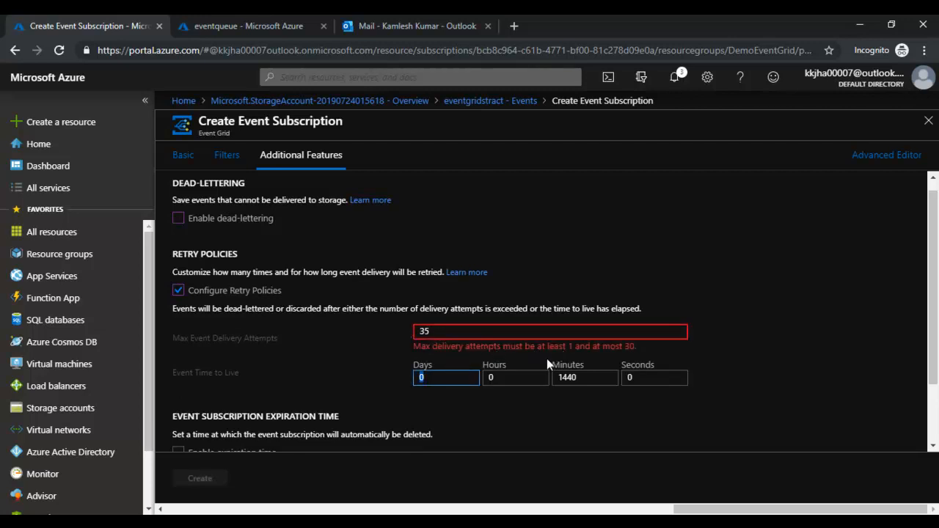
pyautogui.doubleClick(421, 333)
pyautogui.write('30')
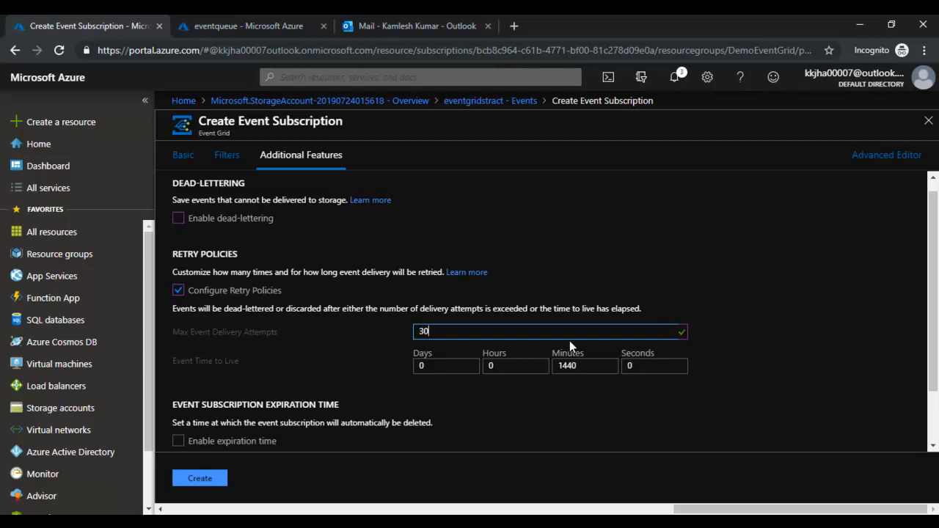
pyautogui.press('Tab')
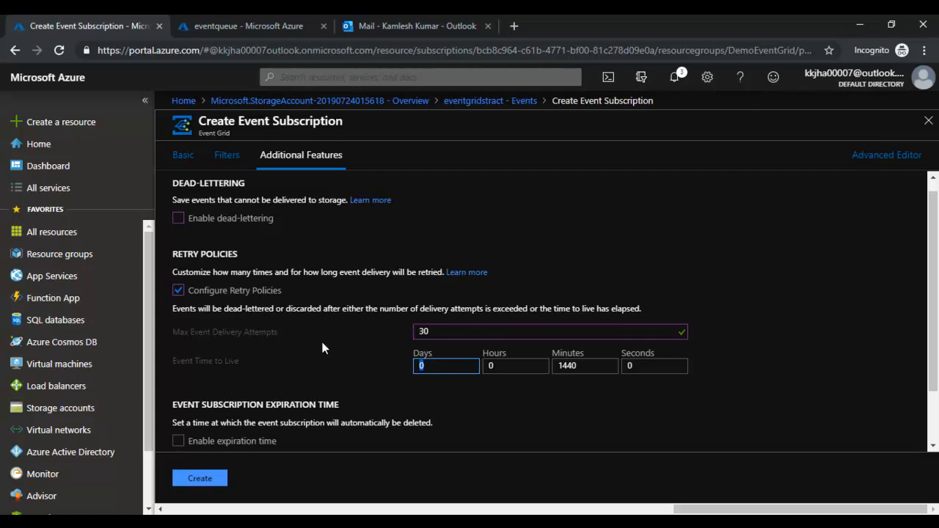
pyautogui.click(178, 289)
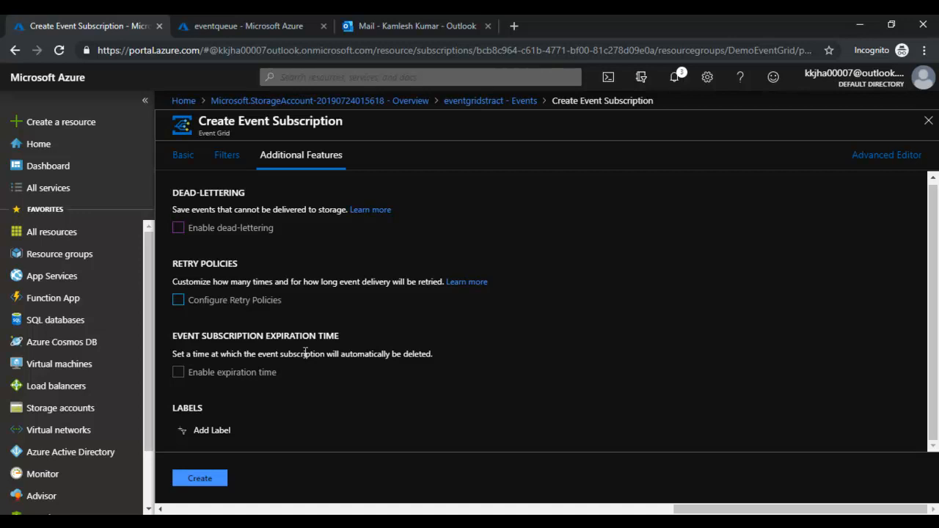
# - Add the label 'eventgrid' to the event subscription's additional features
pyautogui.click(211, 430)
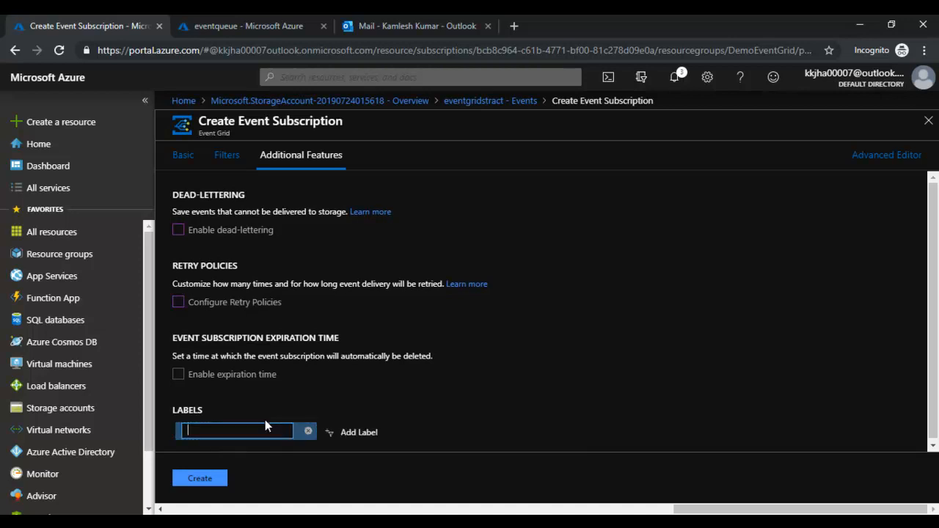
pyautogui.write('eventgrid')
pyautogui.click(461, 367)
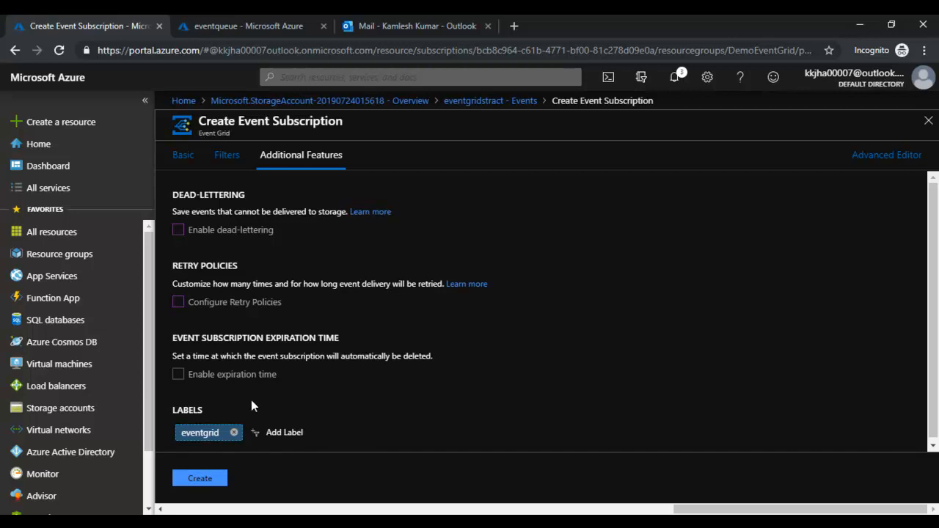
# - Enable an expiration time and pick 31 July 2019 as the expiry date
pyautogui.click(180, 375)
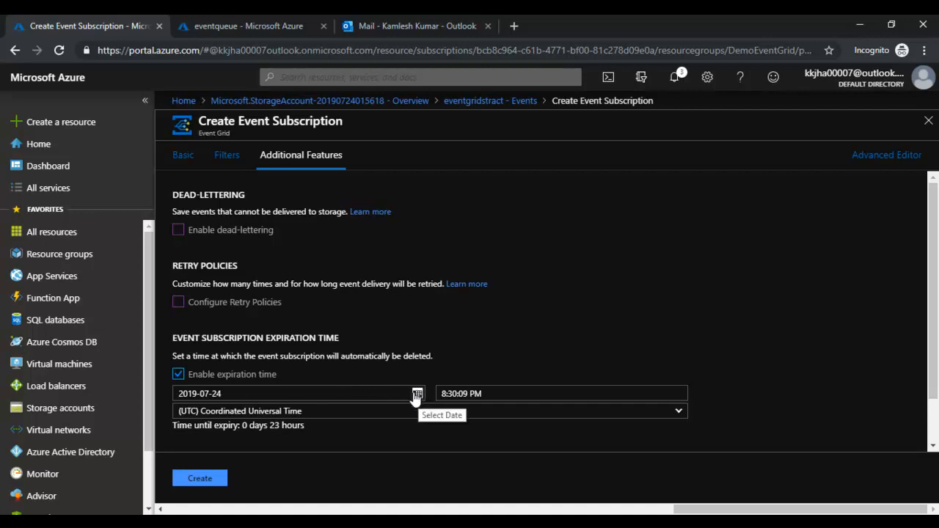
pyautogui.moveTo(192, 358); pyautogui.dragTo(172, 356)
pyautogui.click(452, 352)
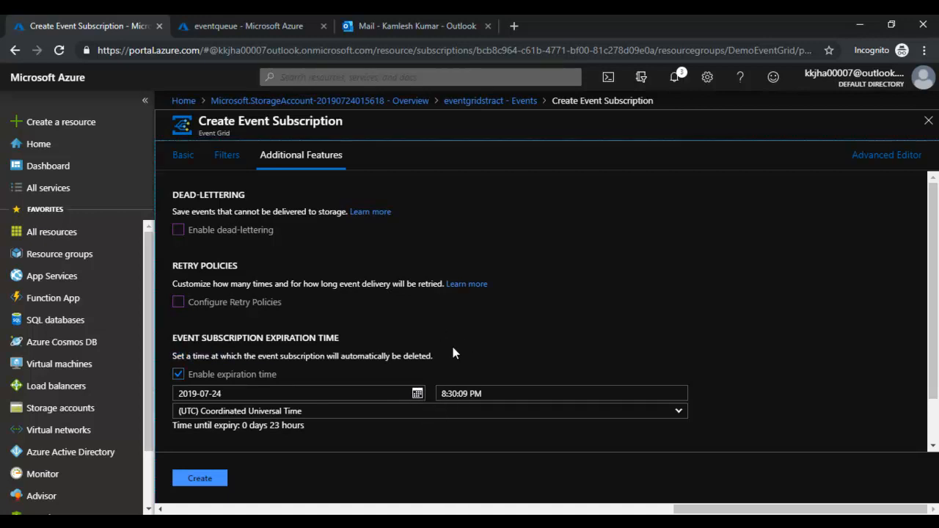
pyautogui.click(419, 395)
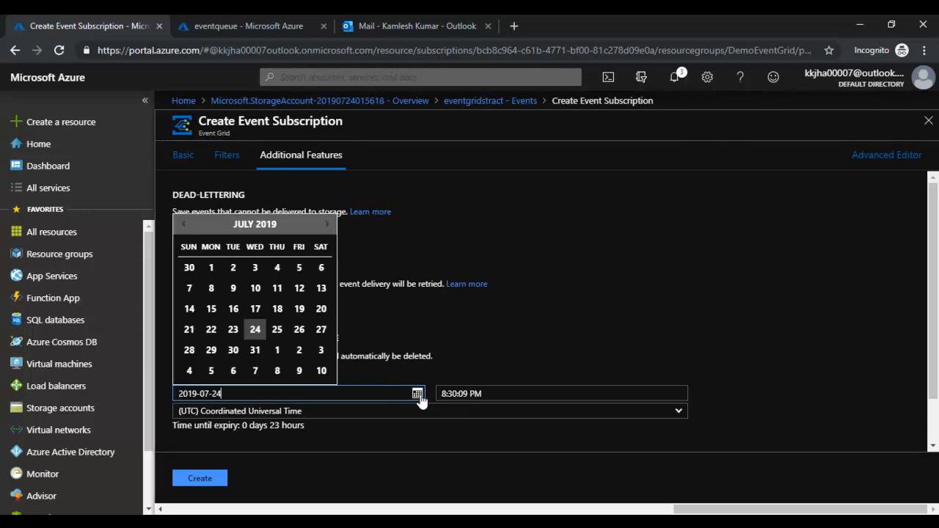
pyautogui.click(256, 352)
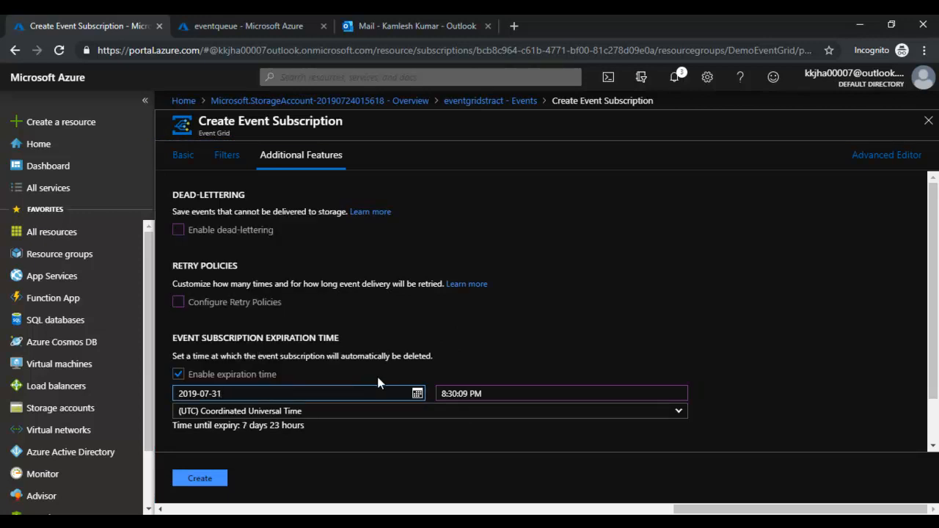
# - Set the expiry time to 12:00:00 AM
pyautogui.click(535, 392)
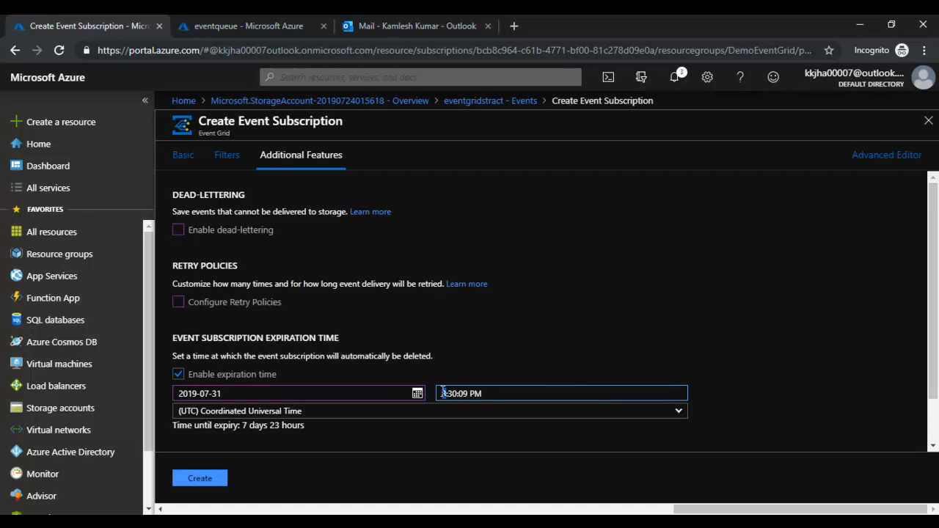
pyautogui.write('12')
pyautogui.doubleClick(459, 394)
pyautogui.write('00')
pyautogui.press('Tab')
pyautogui.press('Down')
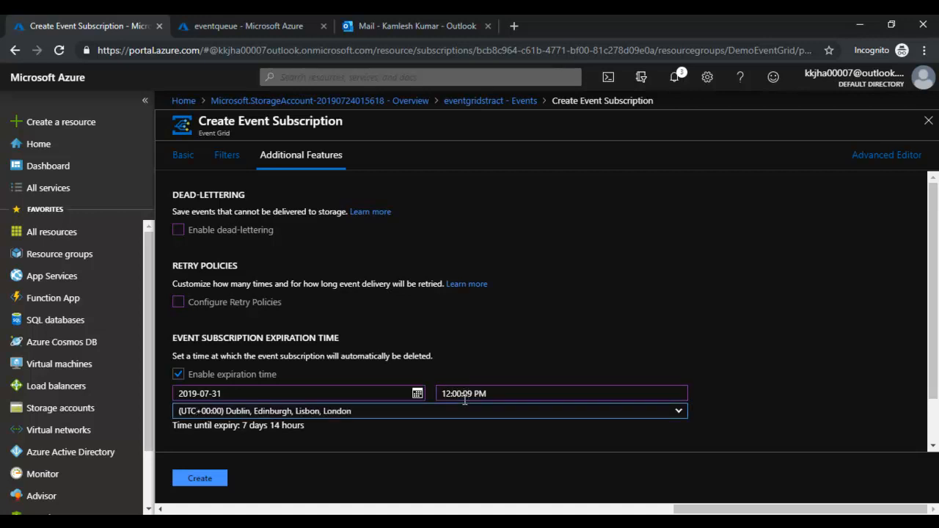
pyautogui.click(472, 394)
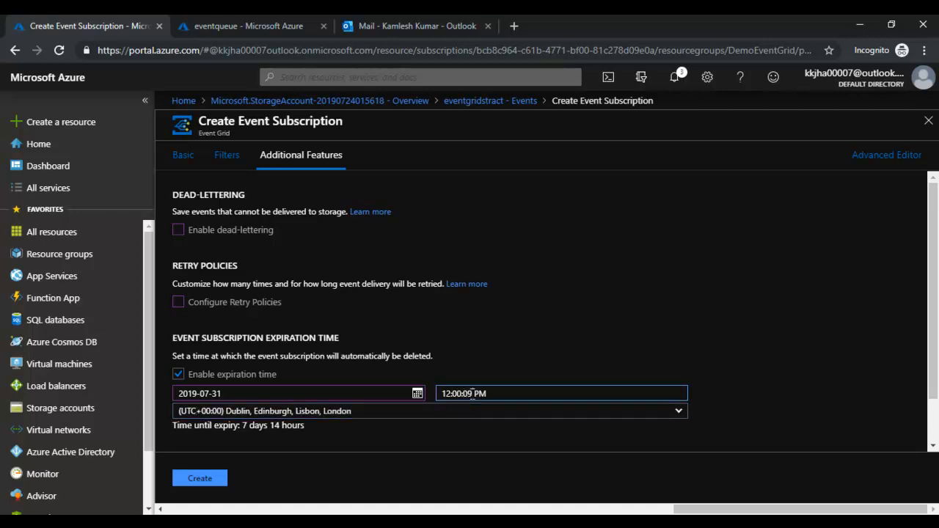
pyautogui.press('BackSpace')
pyautogui.write('0')
pyautogui.doubleClick(481, 393)
pyautogui.write('a')
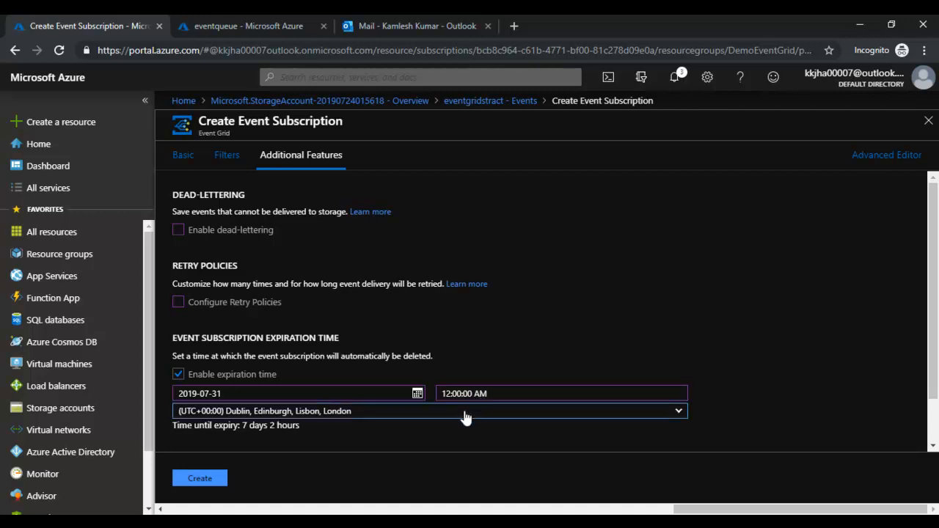
# - Choose the Chennai, Kolkata, Mumbai, New Delhi time zone, then disable expiration and create the subscription
pyautogui.click(467, 416)
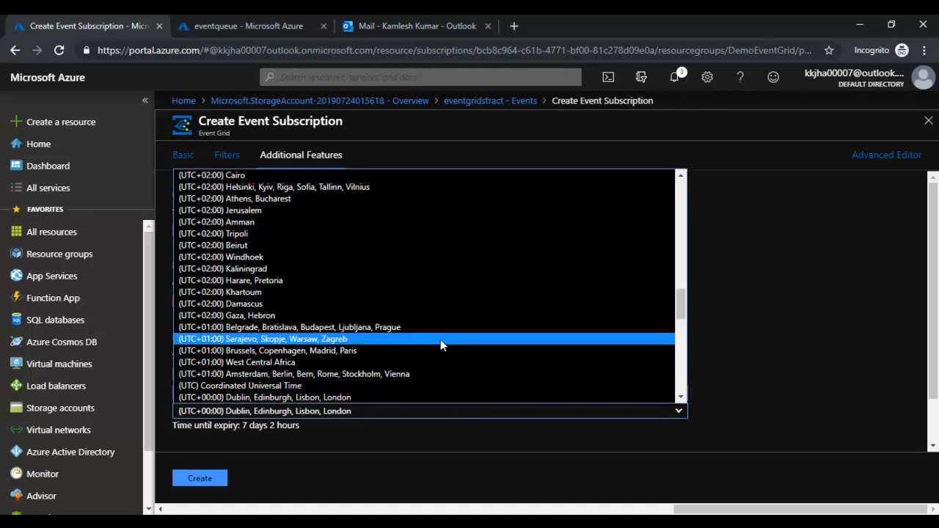
pyautogui.scroll(6, 431, 376)
pyautogui.scroll(-3, 429, 366)
pyautogui.click(436, 308)
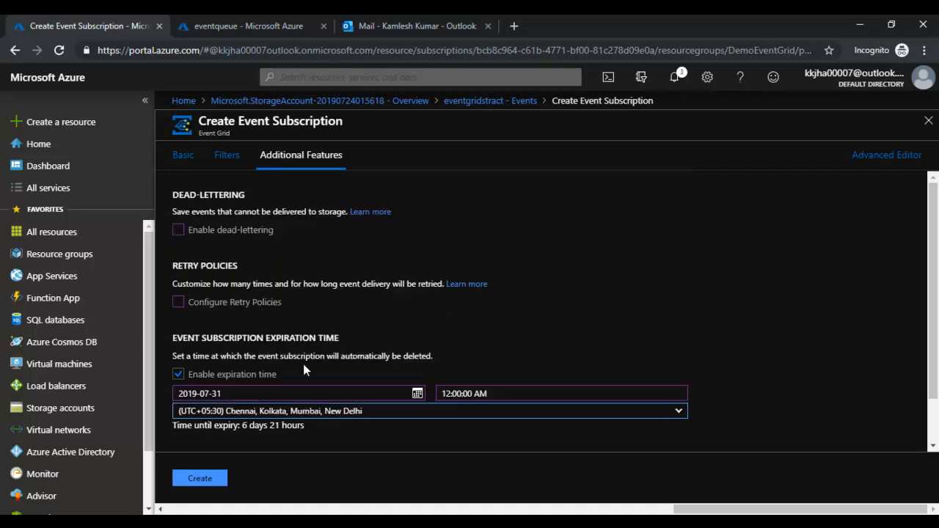
pyautogui.click(179, 374)
pyautogui.click(200, 478)
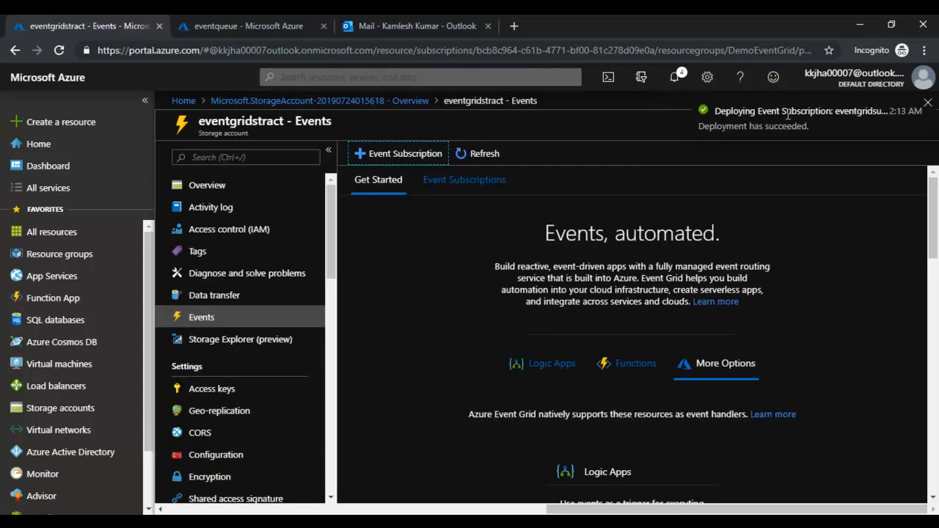
# - Inspect EventGridSubs in the Event Subscriptions list, confirming its eventqueue storage queue endpoint, then close both blades
pyautogui.click(463, 188)
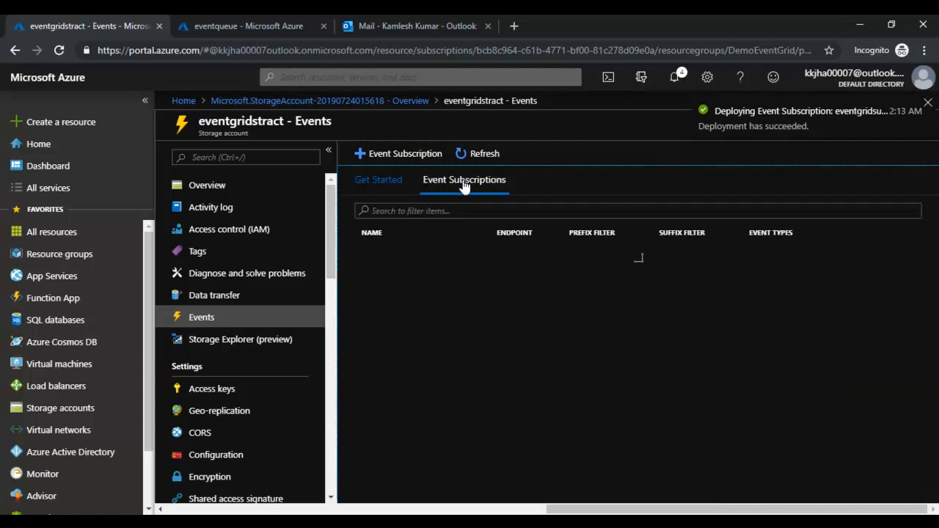
pyautogui.scroll(-2, 429, 335)
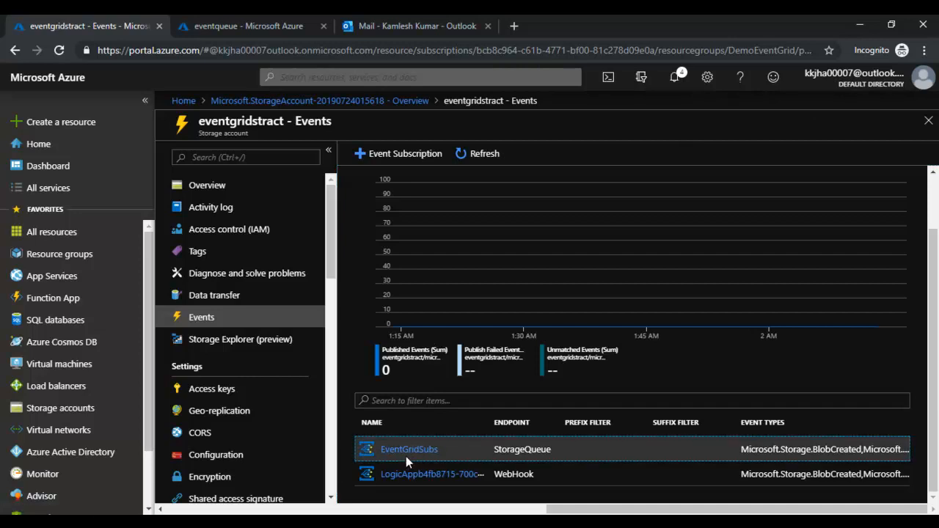
pyautogui.click(407, 450)
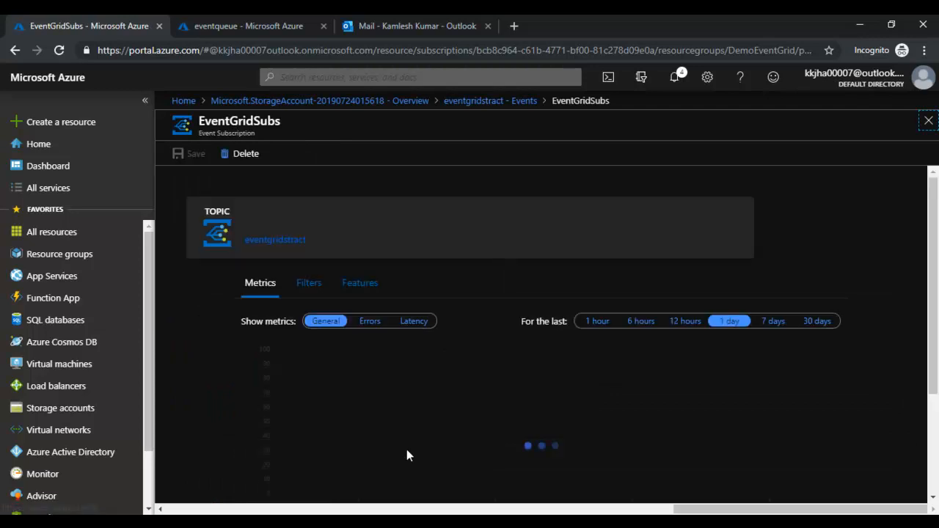
pyautogui.scroll(-2, 451, 408)
pyautogui.scroll(1, 506, 378)
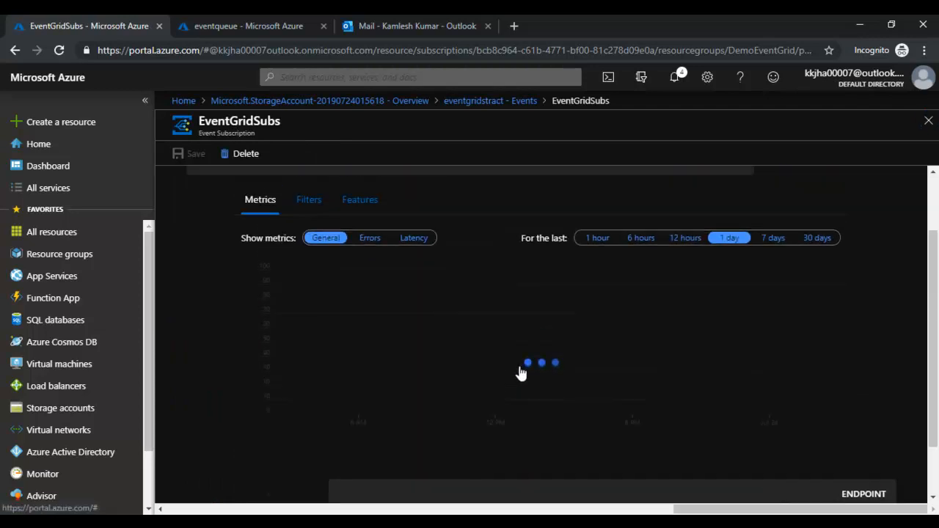
pyautogui.scroll(1, 499, 360)
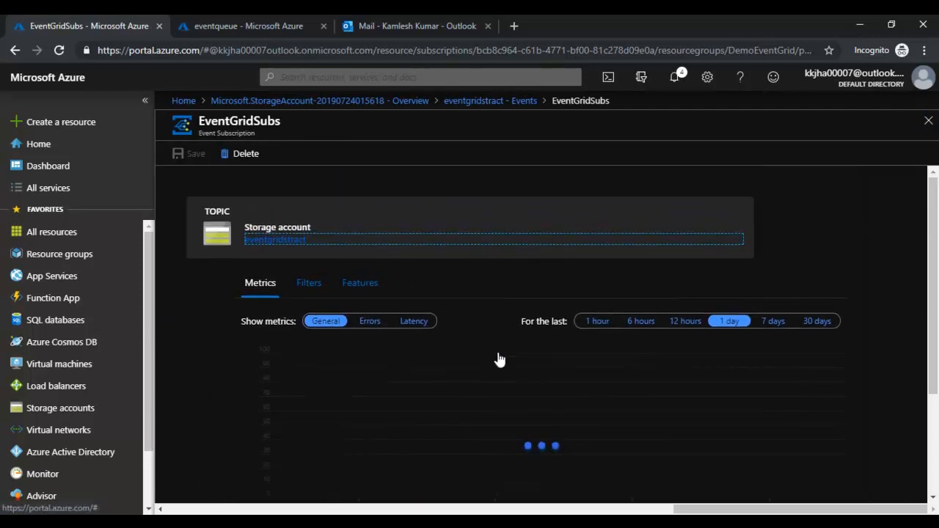
pyautogui.scroll(-2, 567, 334)
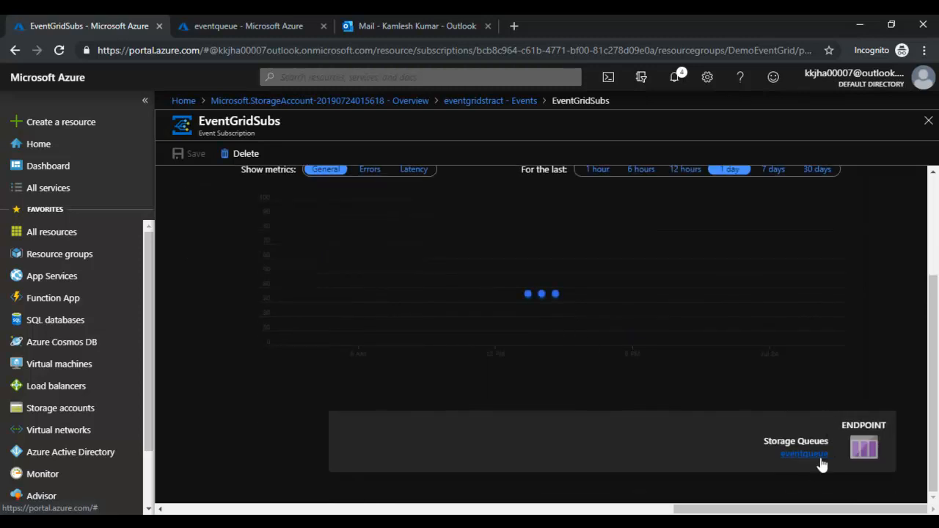
pyautogui.scroll(2, 803, 460)
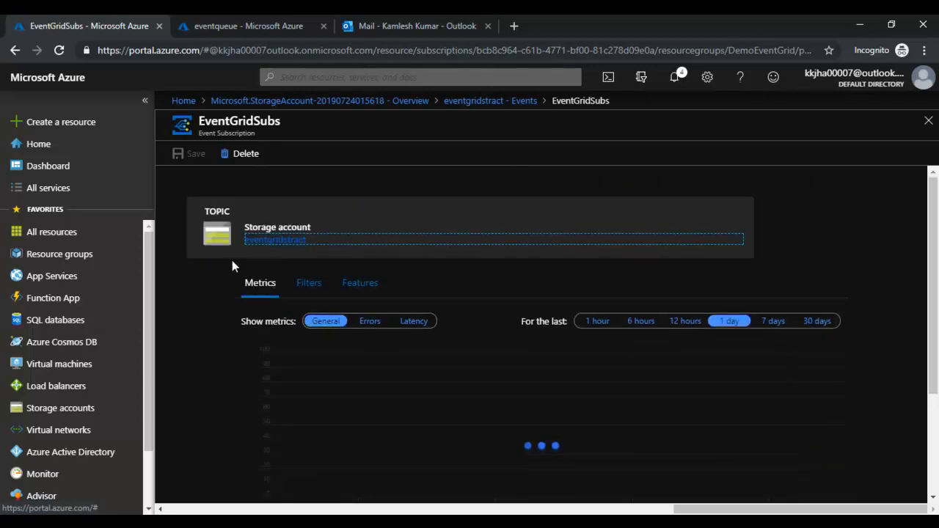
pyautogui.click(930, 122)
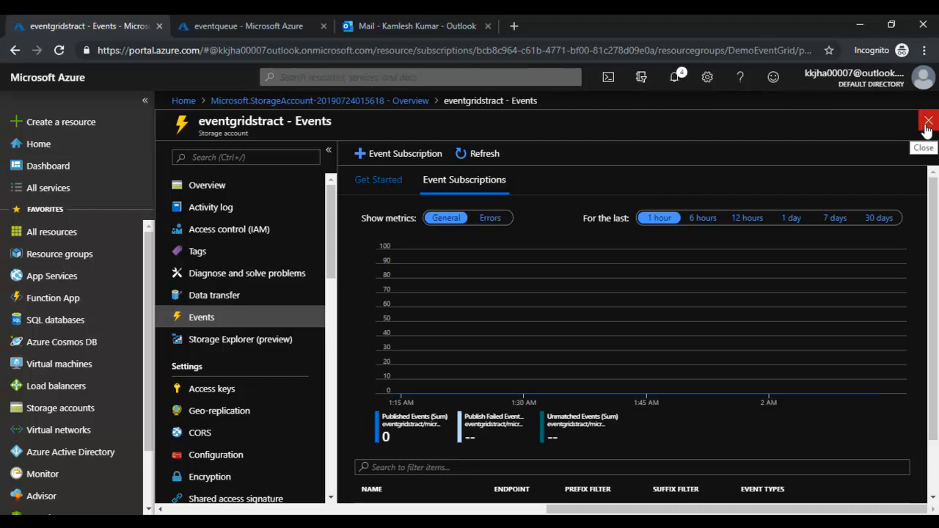
pyautogui.click(927, 122)
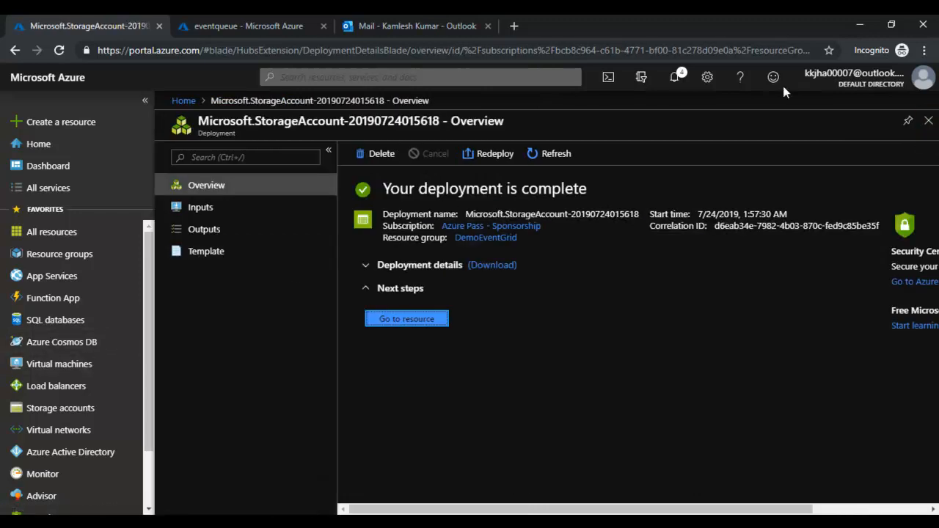
# - Go to Resource groups and open DemoEventGrid, which holds the eventgridstract storage account
pyautogui.click(927, 120)
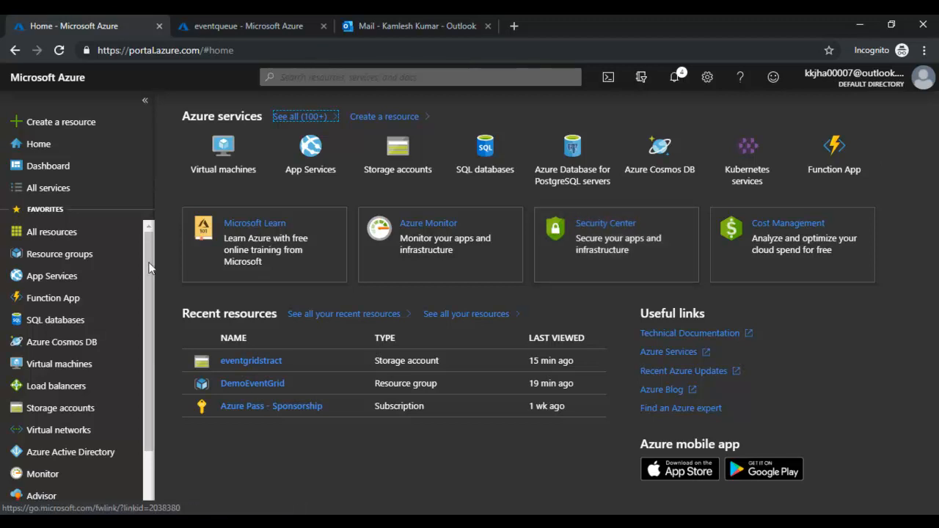
pyautogui.click(59, 258)
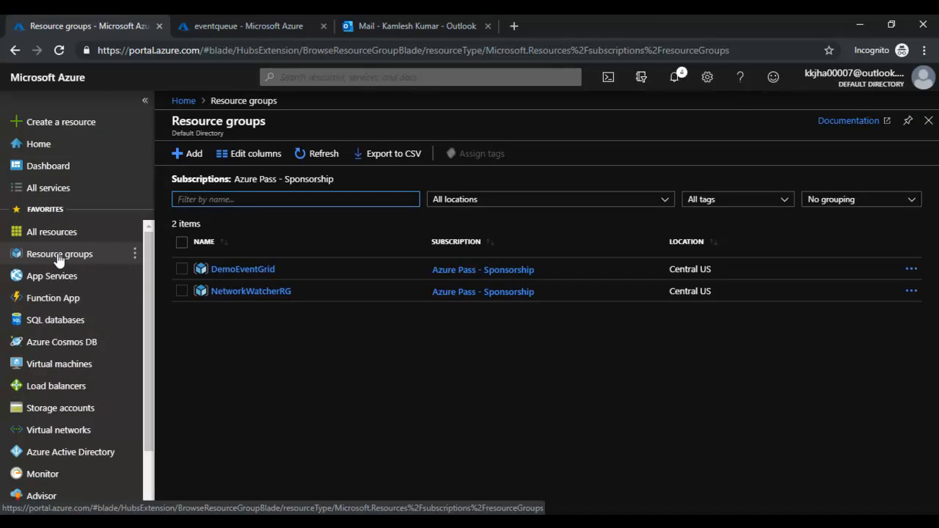
pyautogui.click(230, 276)
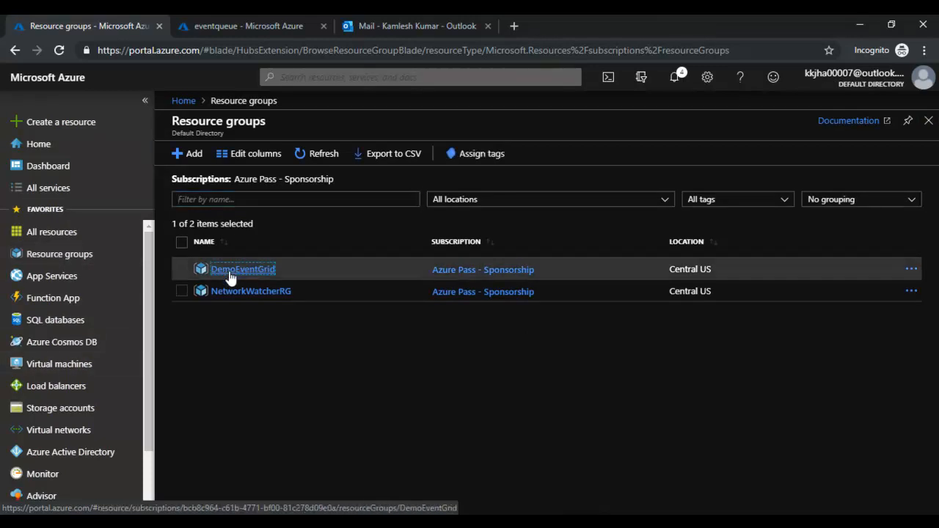
pyautogui.click(229, 272)
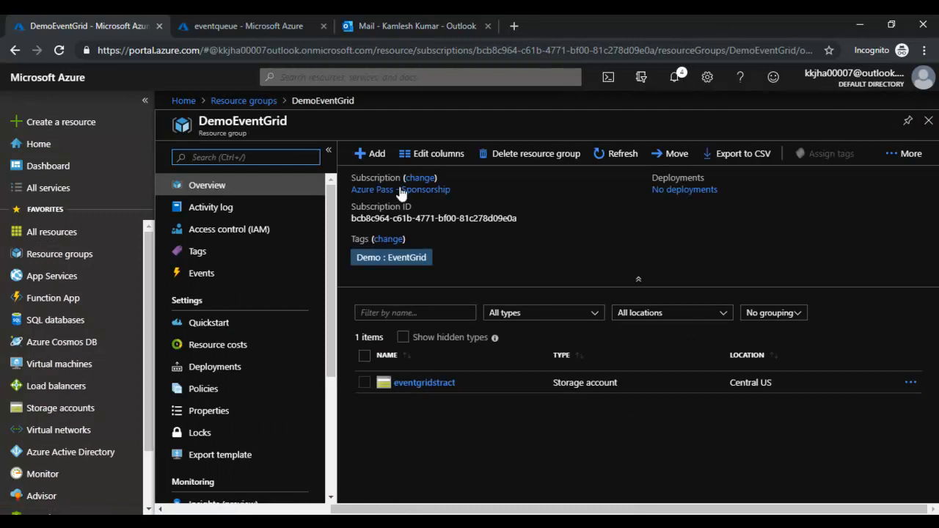
# - Find the Logic App offer in the Marketplace from the DemoEventGrid resource group
pyautogui.click(369, 156)
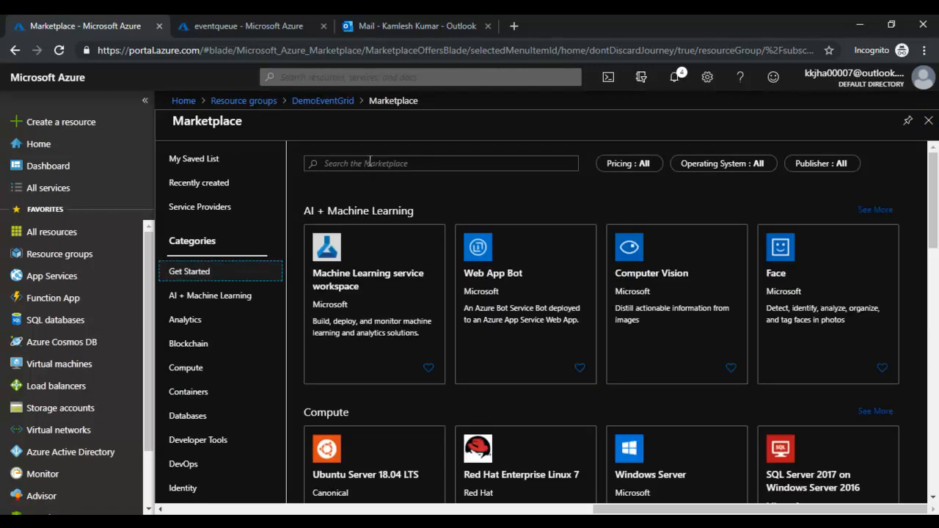
pyautogui.click(364, 163)
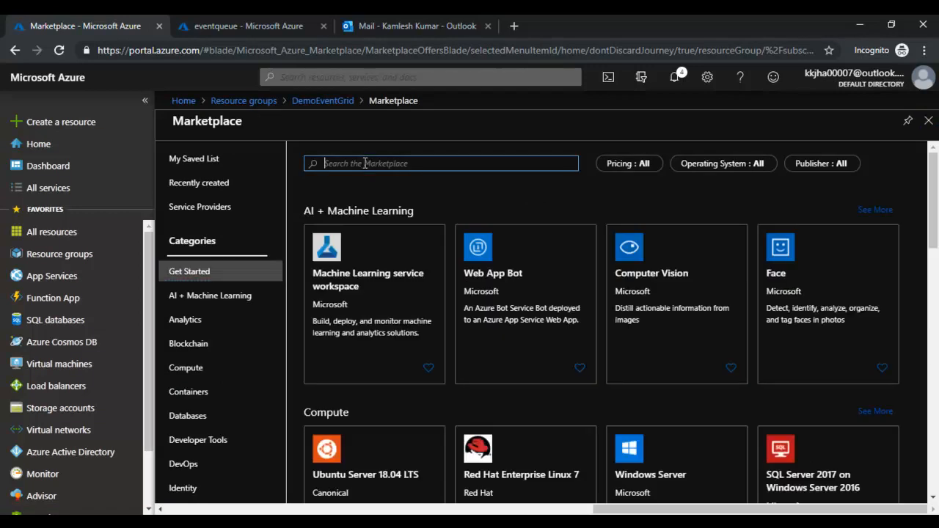
pyautogui.write('logic')
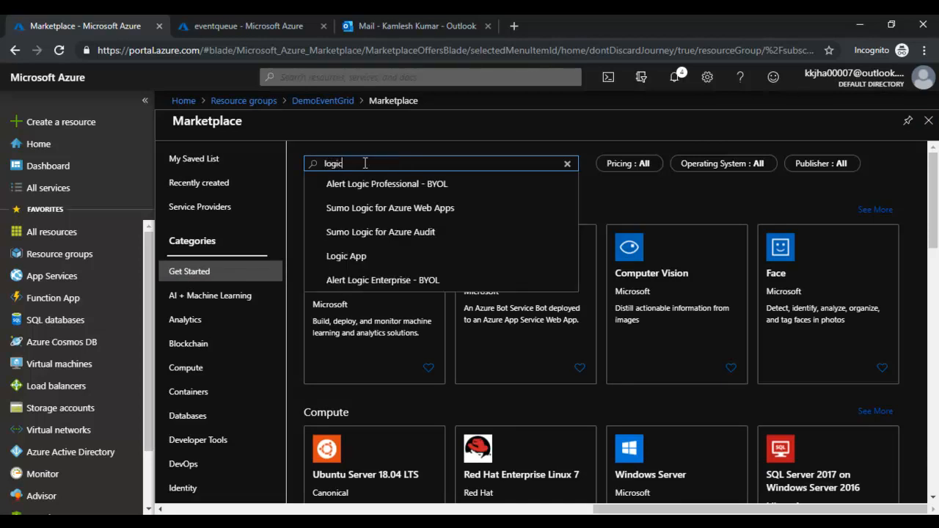
pyautogui.click(369, 253)
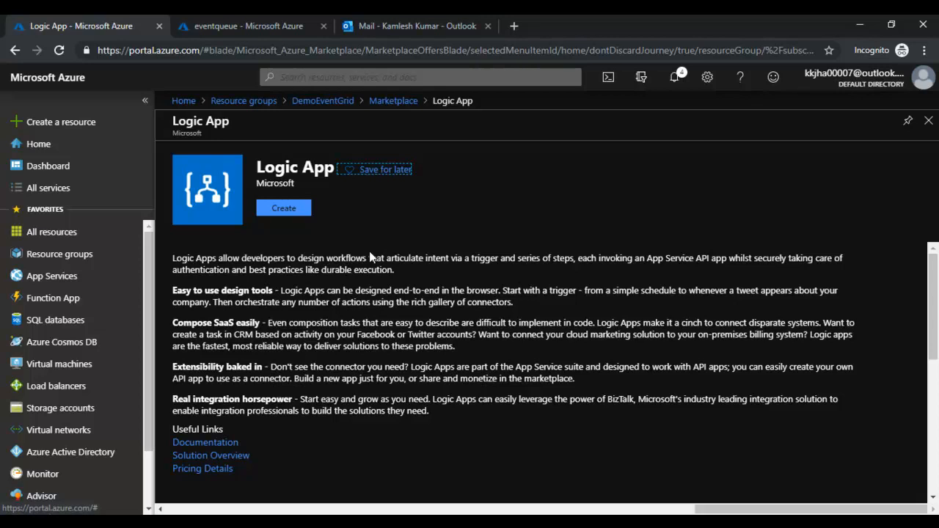
# - Create the Logic App EventGridLogicApp in the existing DemoEventGrid resource group
pyautogui.click(293, 209)
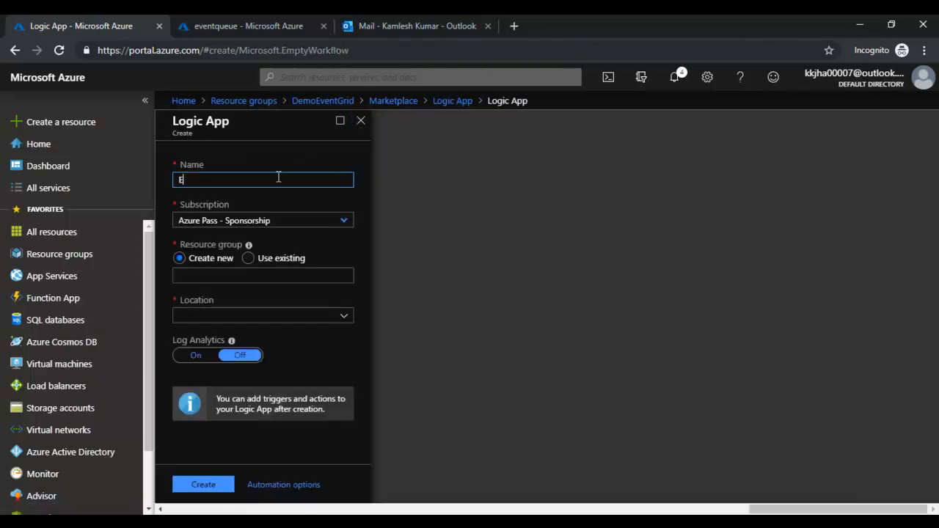
pyautogui.press('Tab')
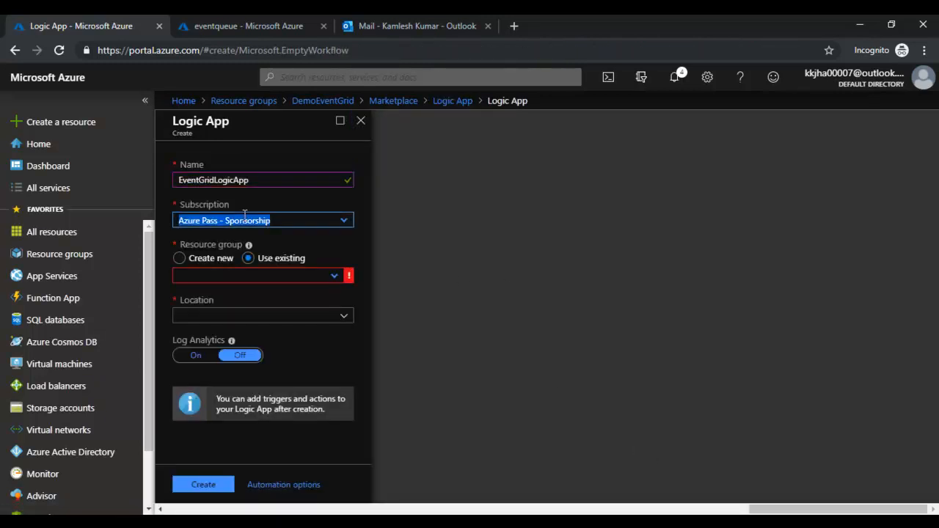
pyautogui.click(326, 276)
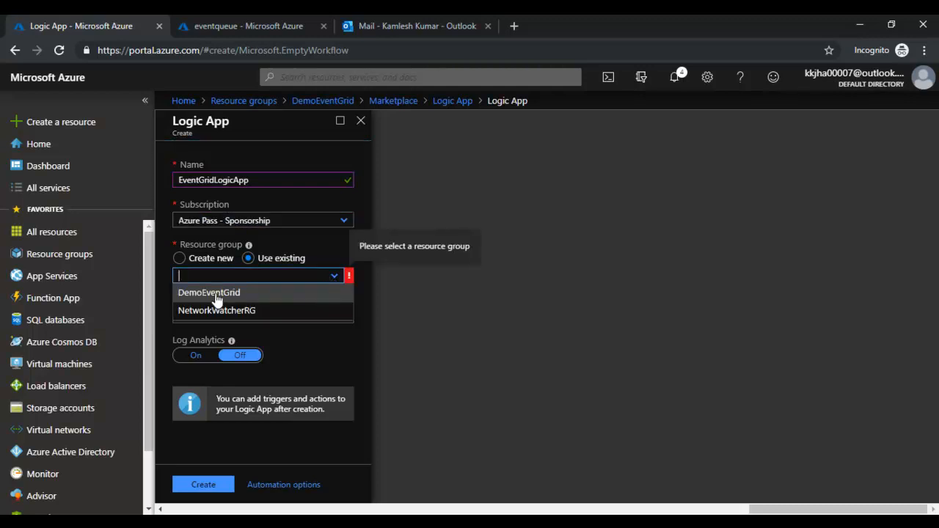
pyautogui.click(220, 294)
pyautogui.click(202, 484)
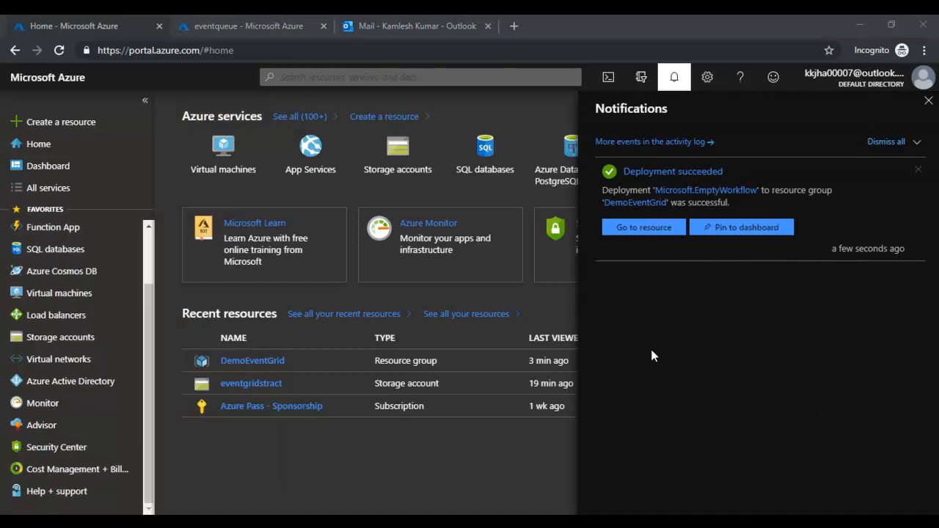
# - Open EventGridLogicApp and start a blank workflow with the Event Grid 'When a resource event occurs' trigger
pyautogui.click(640, 230)
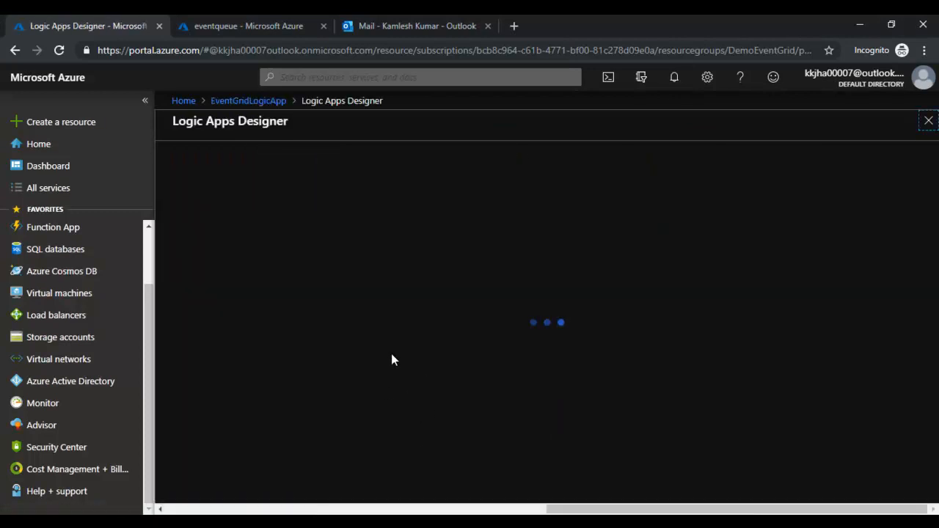
pyautogui.scroll(-10, 345, 388)
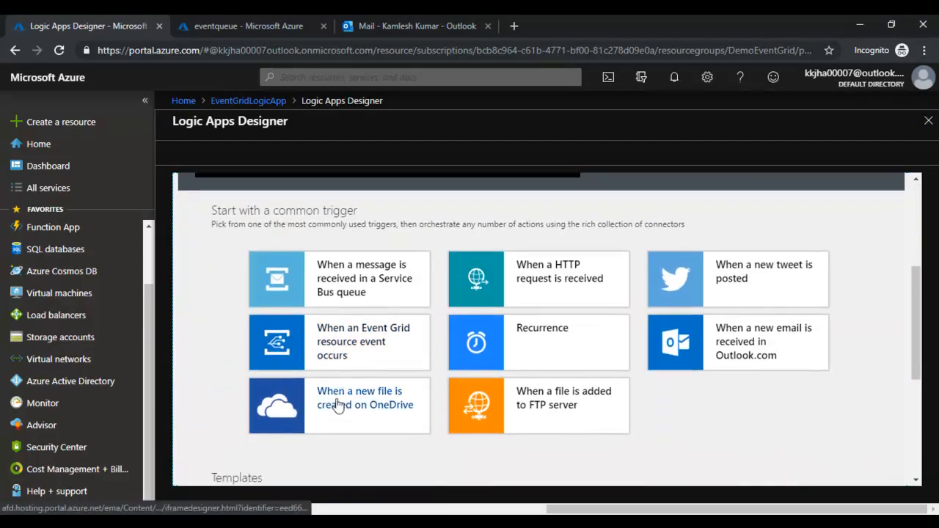
pyautogui.click(341, 383)
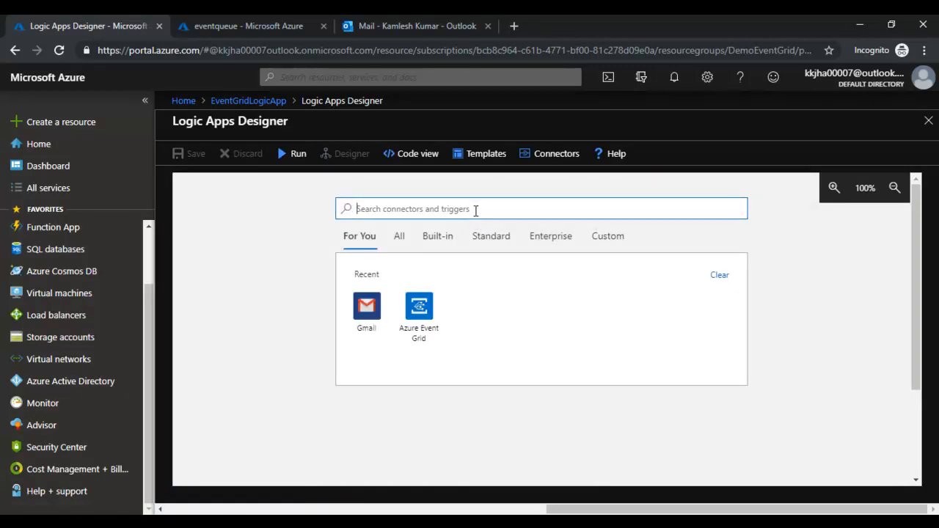
pyautogui.click(428, 314)
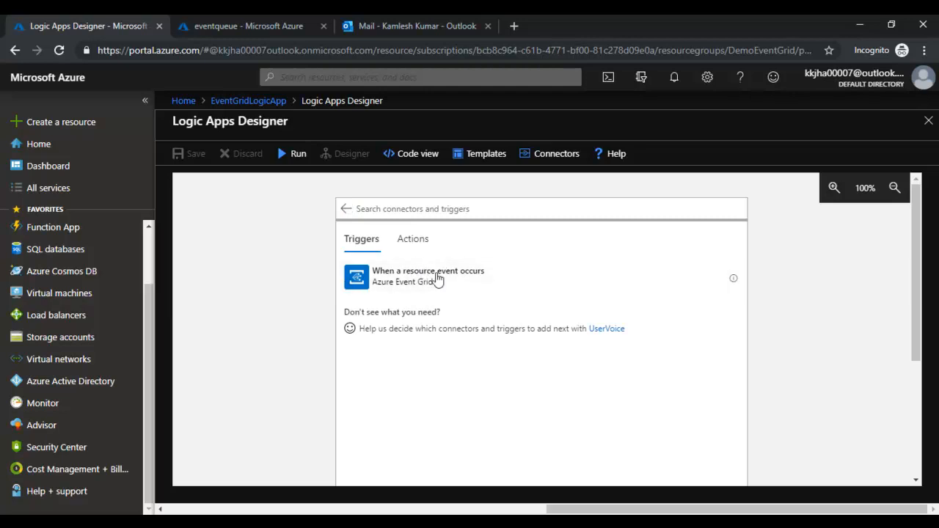
pyautogui.click(440, 285)
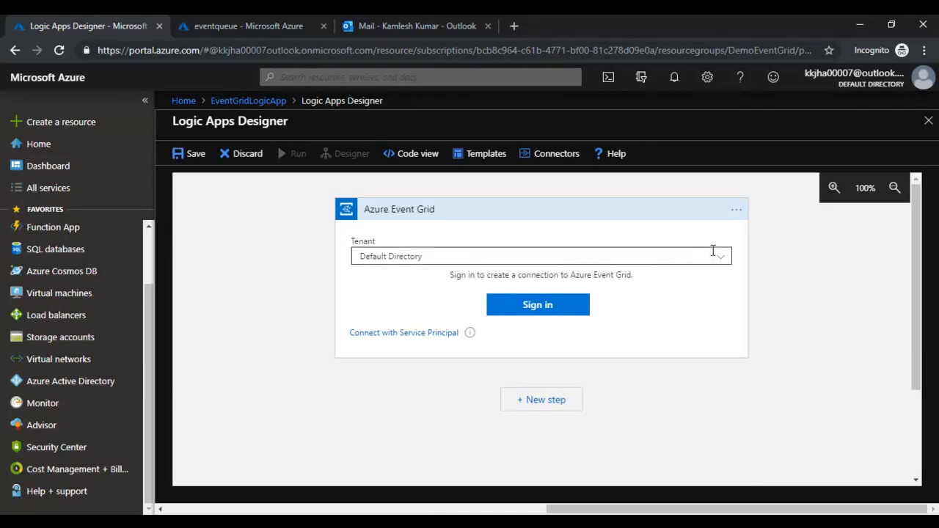
# - Sign in to the Event Grid connection using the Default Directory tenant
pyautogui.click(724, 258)
pyautogui.click(724, 257)
pyautogui.click(724, 258)
pyautogui.click(708, 279)
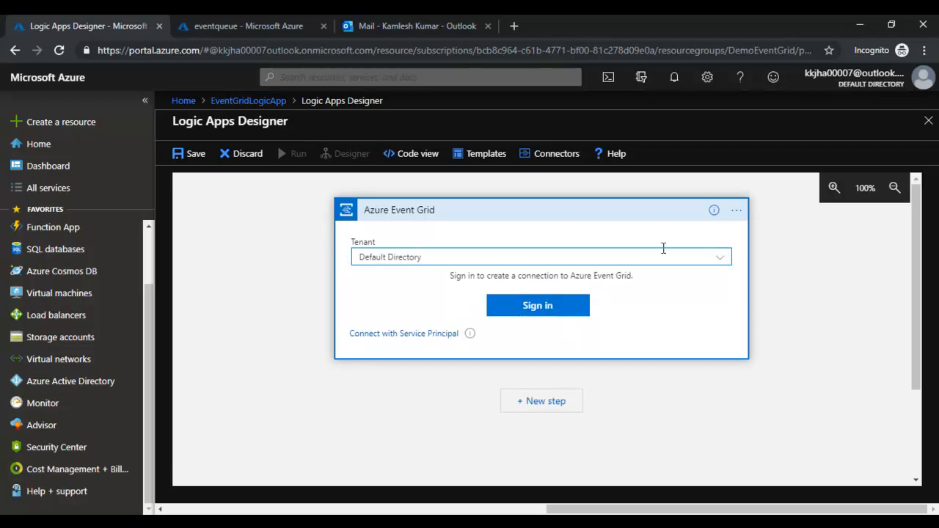
pyautogui.click(538, 306)
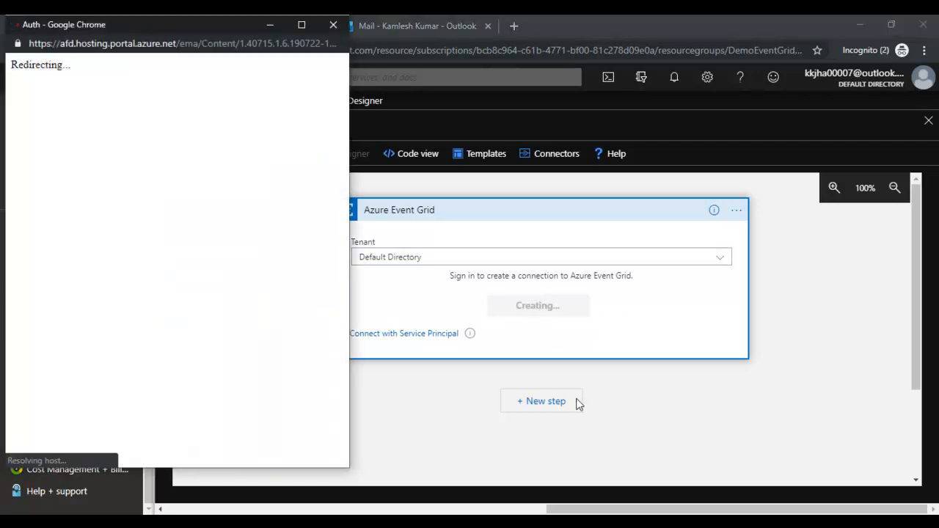
pyautogui.click(173, 207)
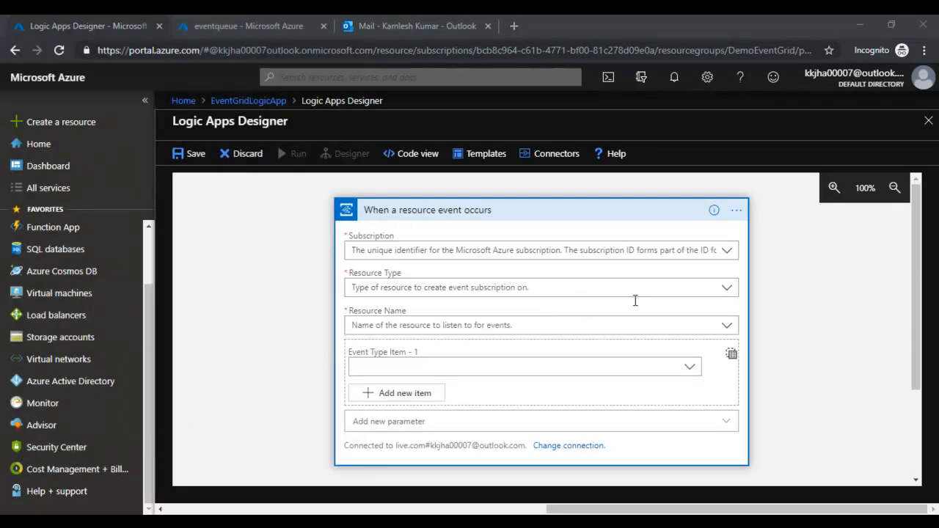
# - Set the trigger to Azure Pass - Sponsorship, Microsoft.Storage.StorageAccounts and resource eventgridstract
pyautogui.click(726, 250)
pyautogui.click(462, 271)
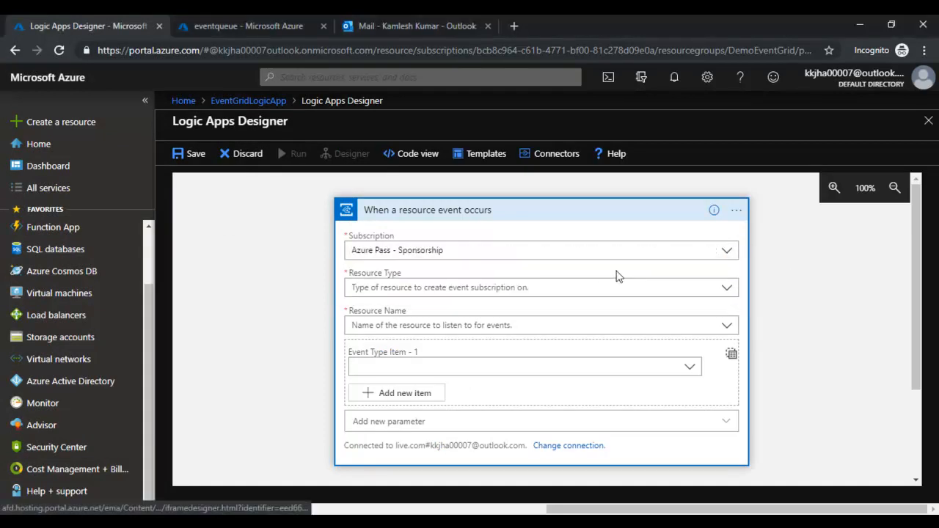
pyautogui.click(727, 288)
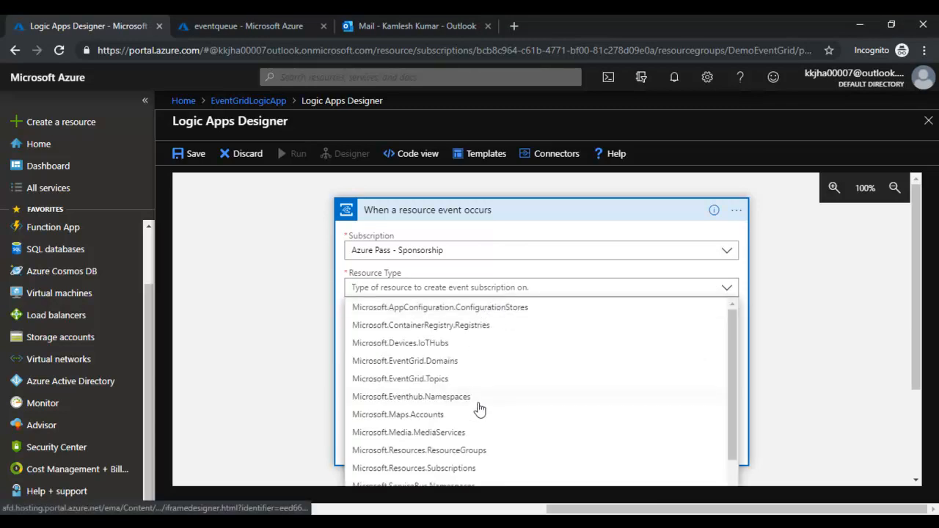
pyautogui.scroll(-1, 477, 408)
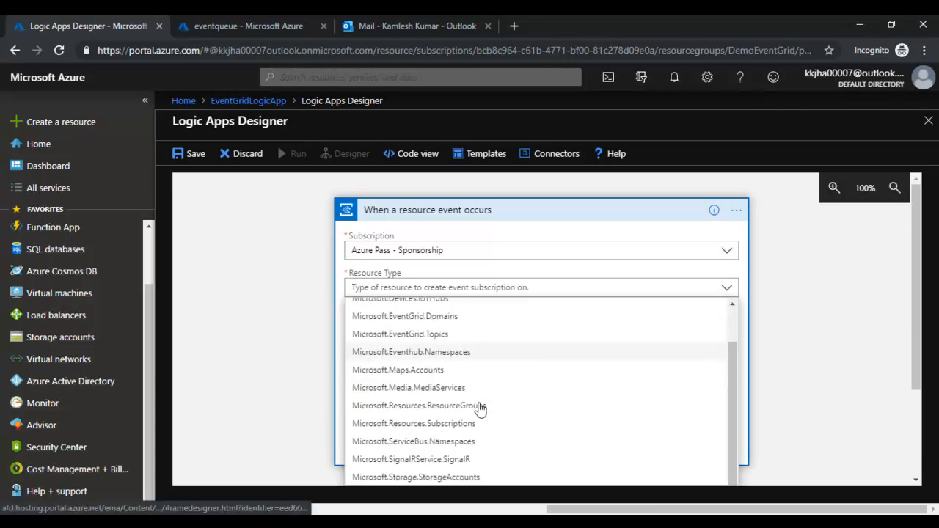
pyautogui.click(448, 477)
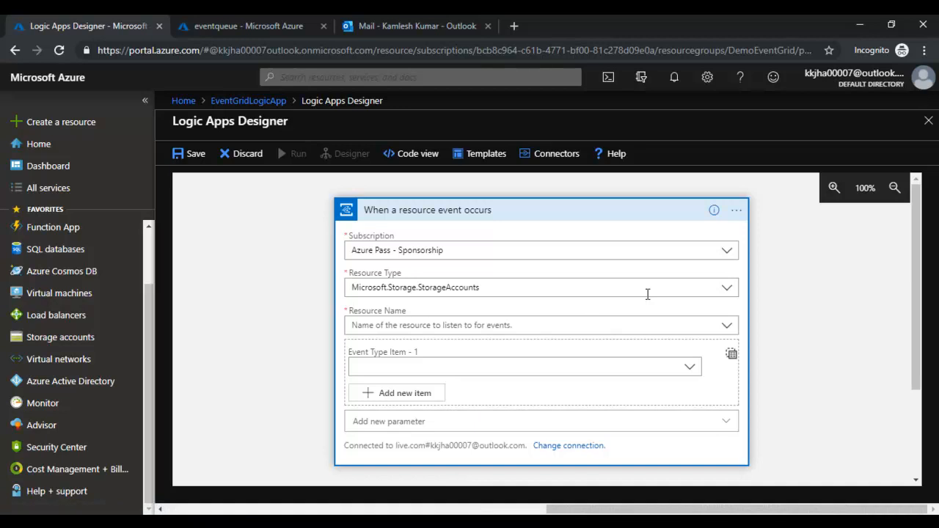
pyautogui.click(728, 328)
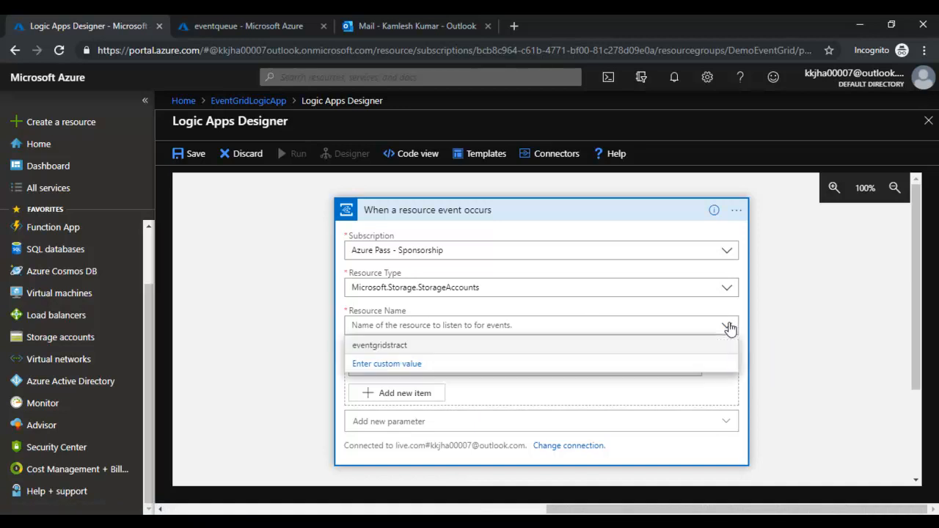
pyautogui.click(581, 345)
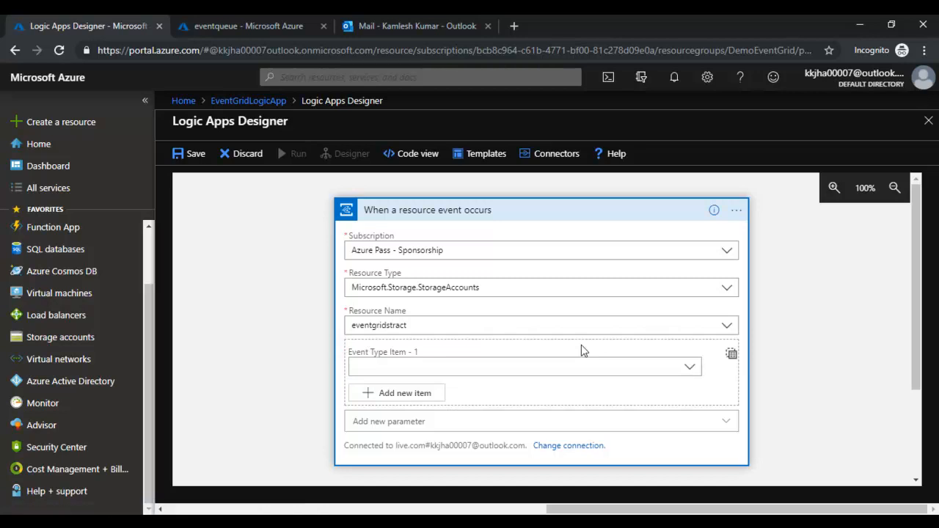
# - Add a Gmail 'Reply to email' action as a new step after the trigger
pyautogui.click(643, 218)
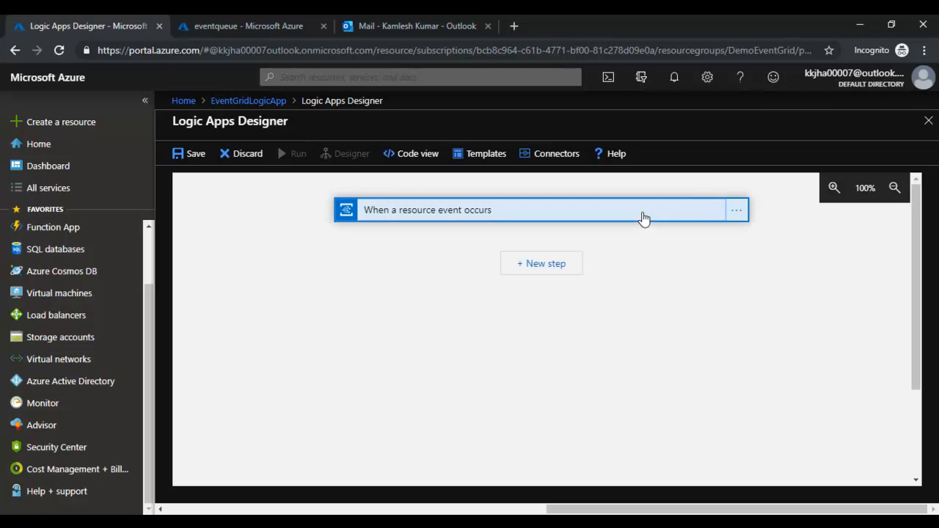
pyautogui.click(544, 264)
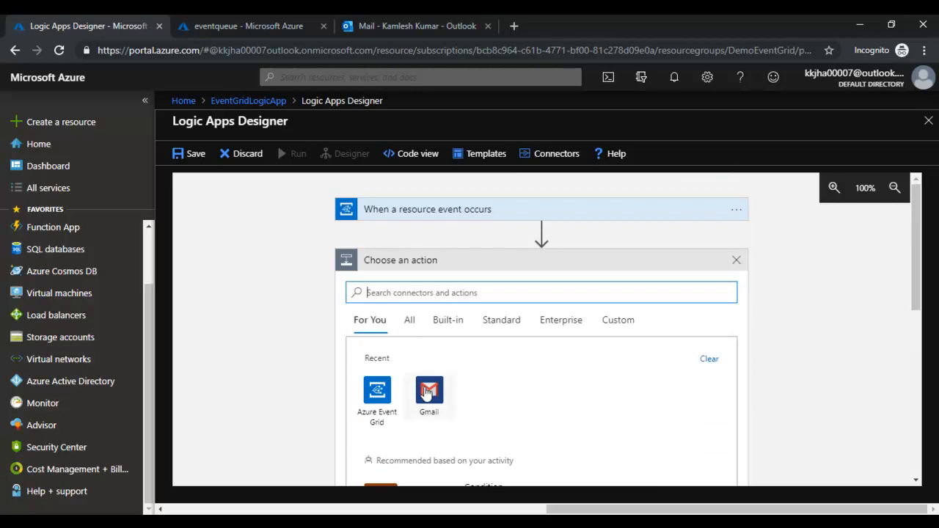
pyautogui.click(426, 391)
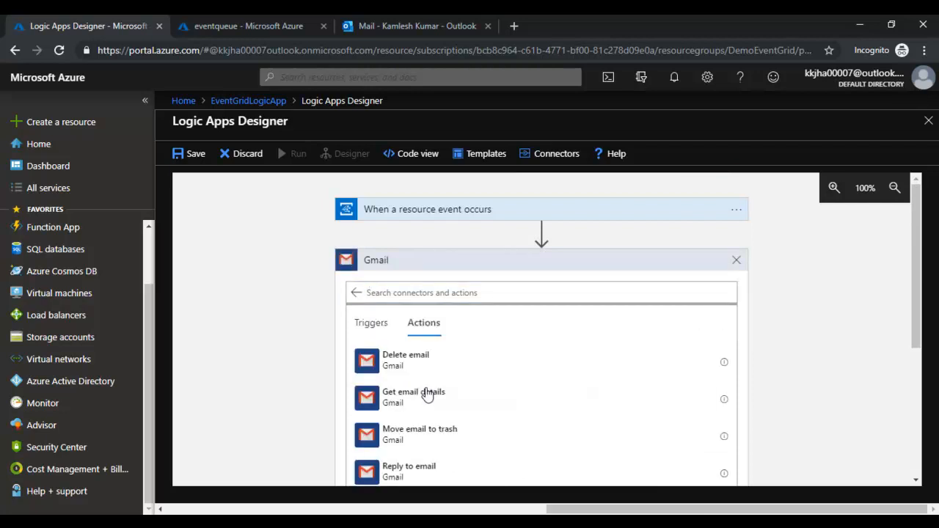
pyautogui.scroll(-1, 426, 457)
pyautogui.scroll(1, 423, 465)
pyautogui.scroll(-1, 421, 477)
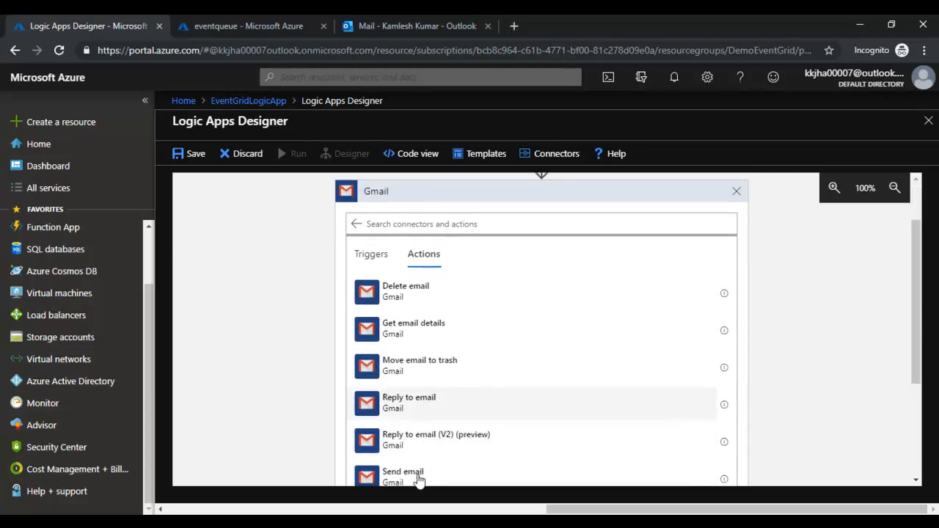
pyautogui.scroll(1, 420, 479)
pyautogui.scroll(-1, 418, 478)
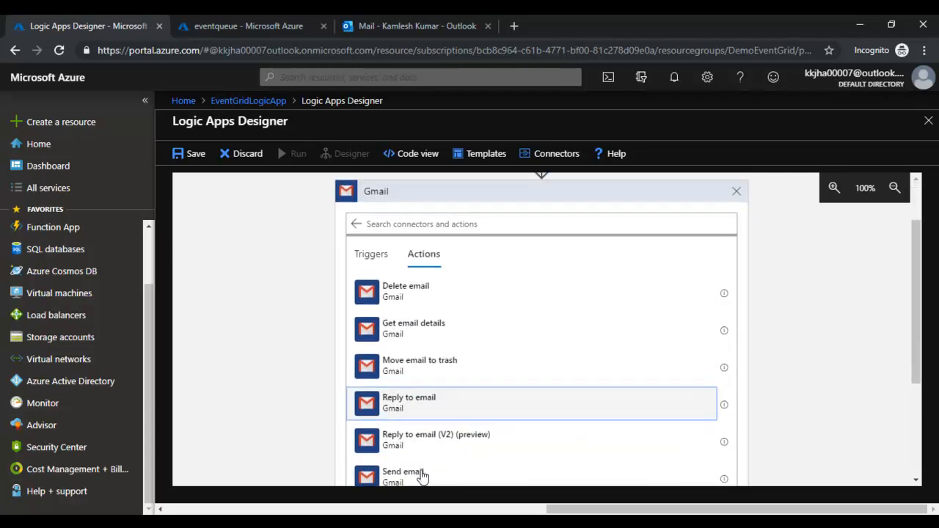
pyautogui.click(418, 474)
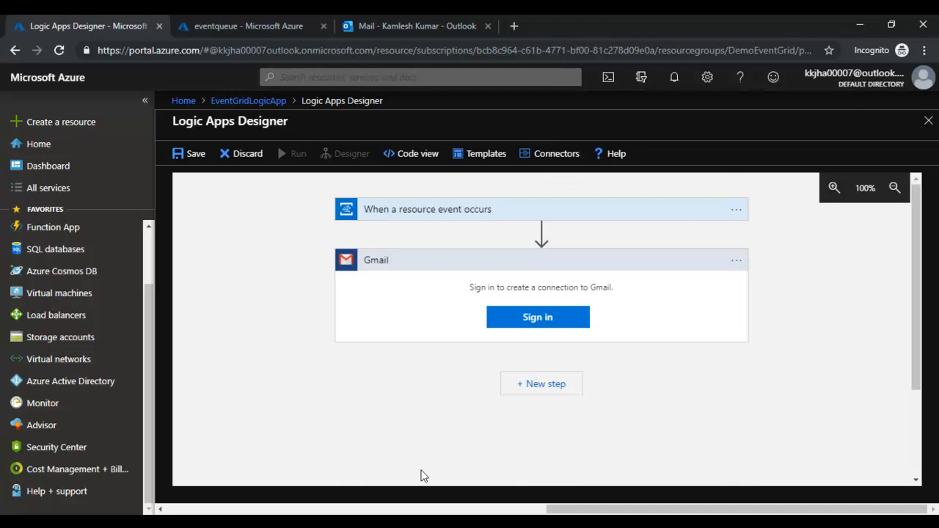
# - Sign in to Gmail with the Google account and allow Logic Apps access
pyautogui.click(544, 321)
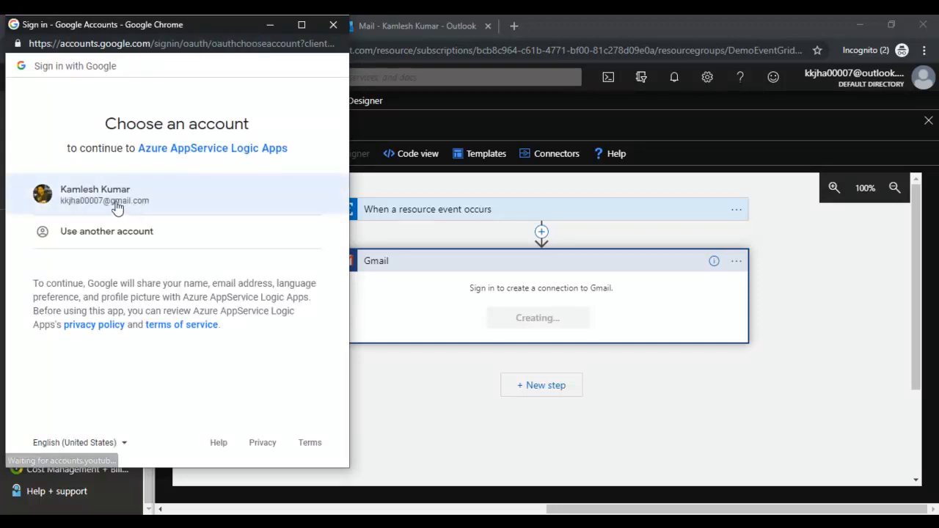
pyautogui.click(122, 207)
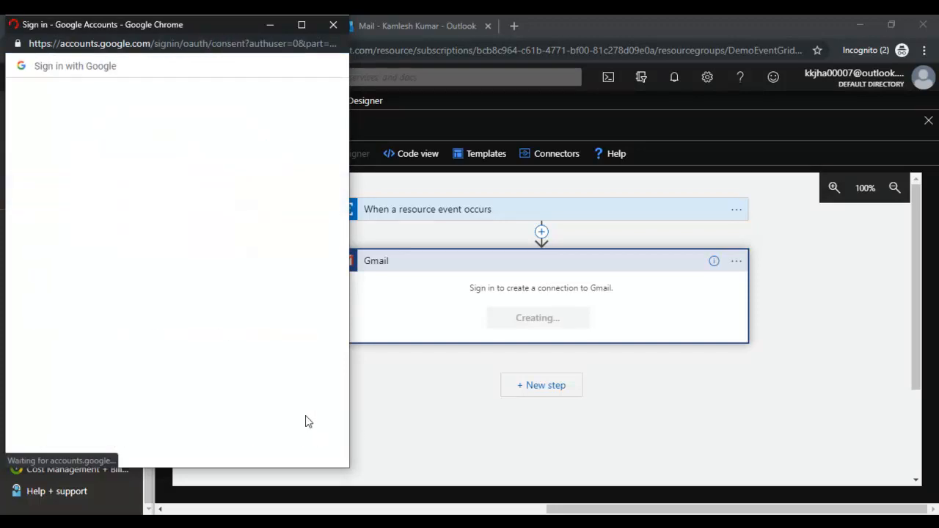
pyautogui.click(277, 418)
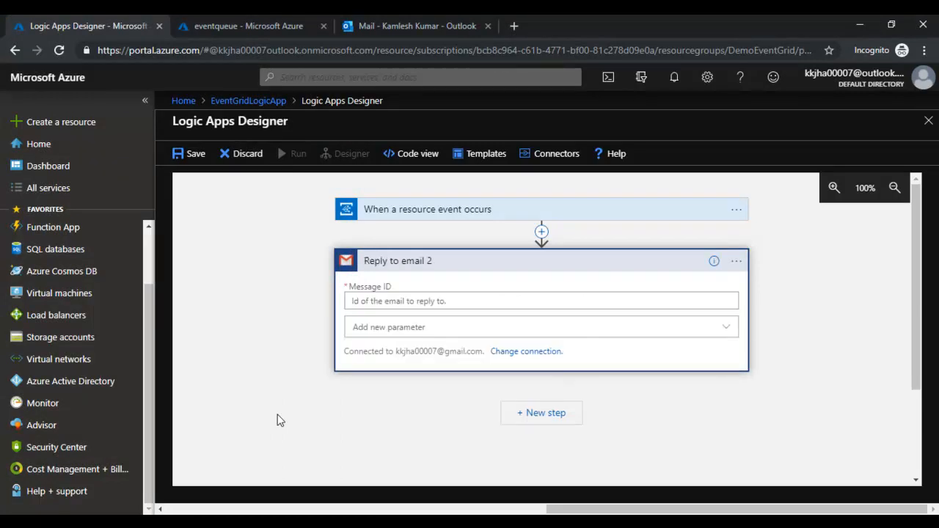
# - Enter 'k' as Message ID and add the Body and Subject parameters to the reply
pyautogui.click(488, 301)
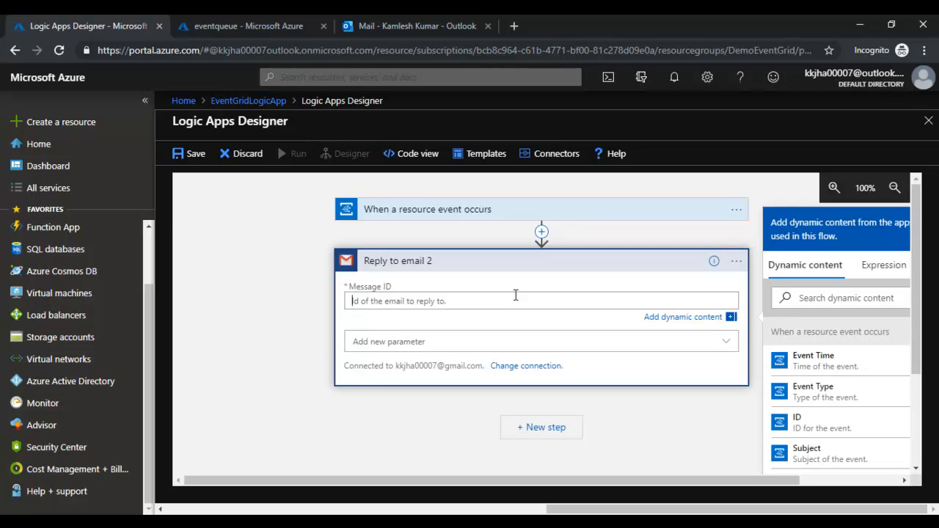
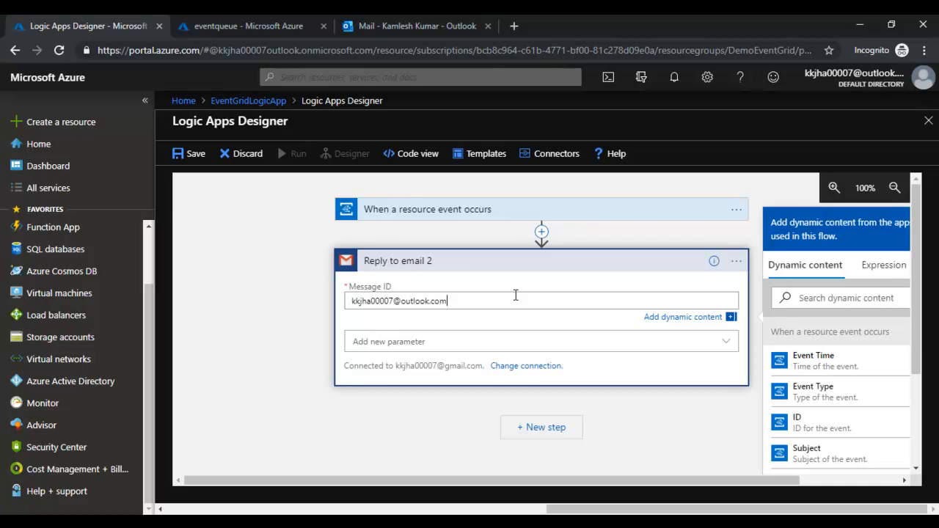
pyautogui.click(496, 346)
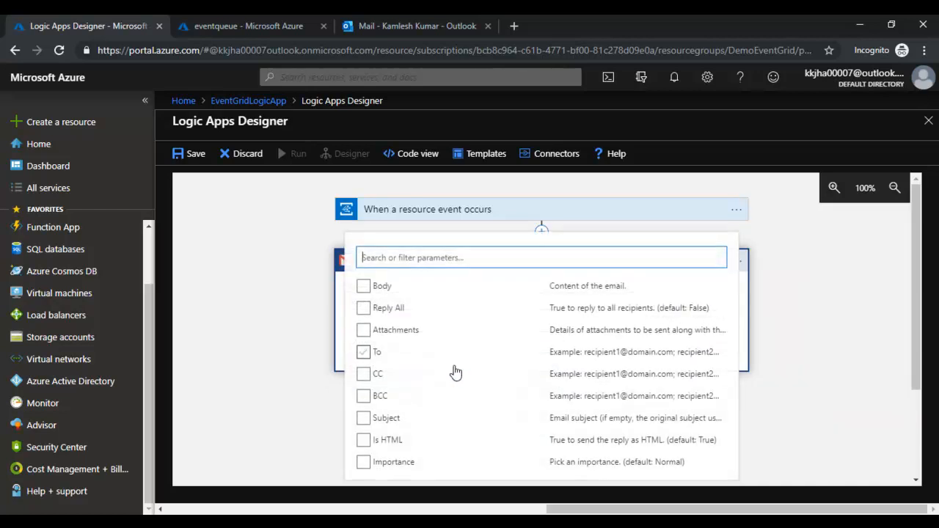
pyautogui.click(363, 286)
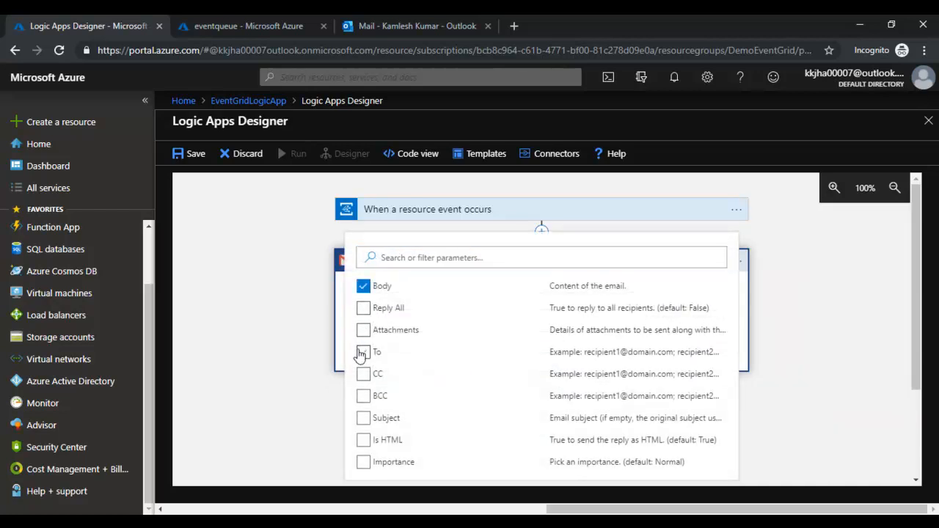
pyautogui.click(363, 418)
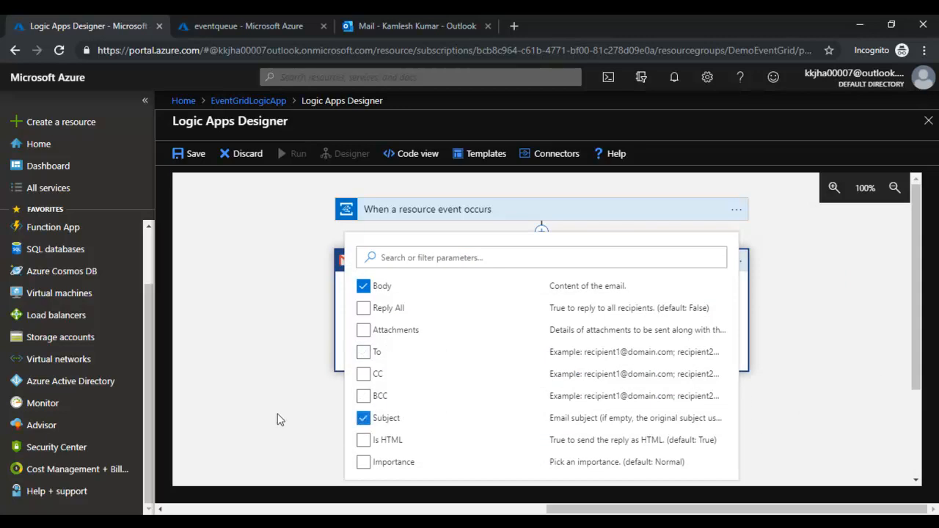
pyautogui.click(307, 419)
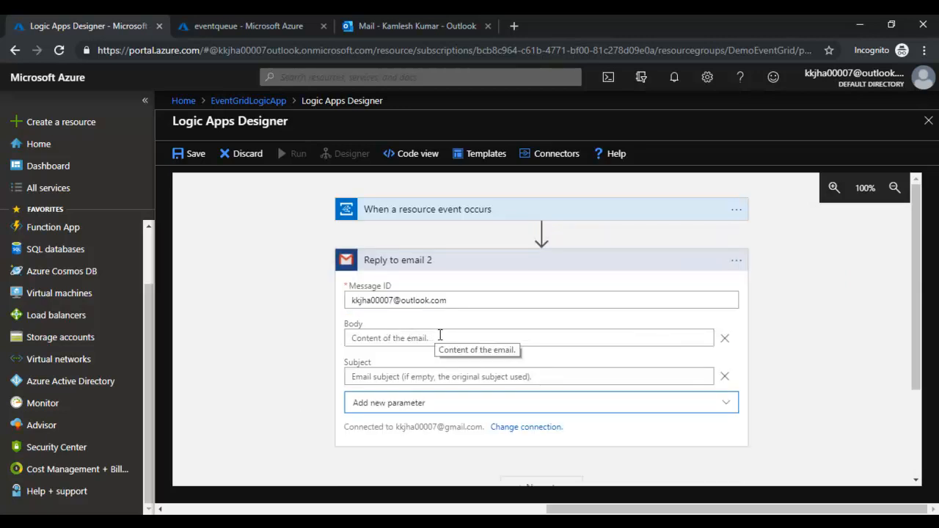
# - Fill the body with Event Time and Topic, the subject with Subject, and save the app
pyautogui.click(454, 335)
pyautogui.click(799, 396)
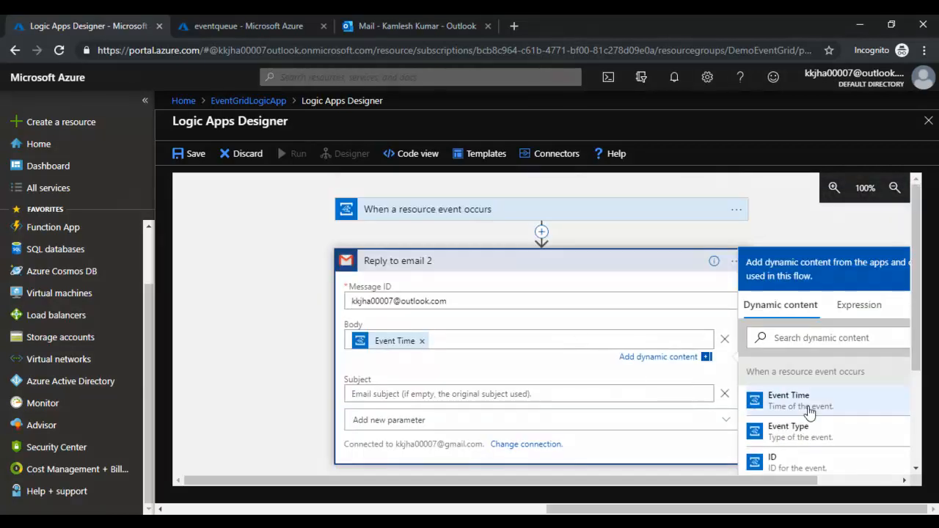
pyautogui.scroll(-2, 825, 460)
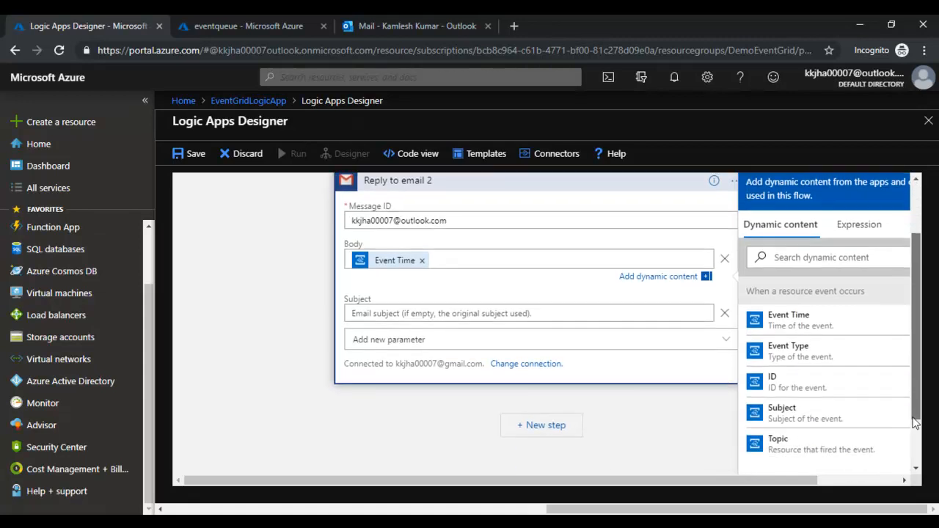
pyautogui.click(825, 443)
pyautogui.click(398, 312)
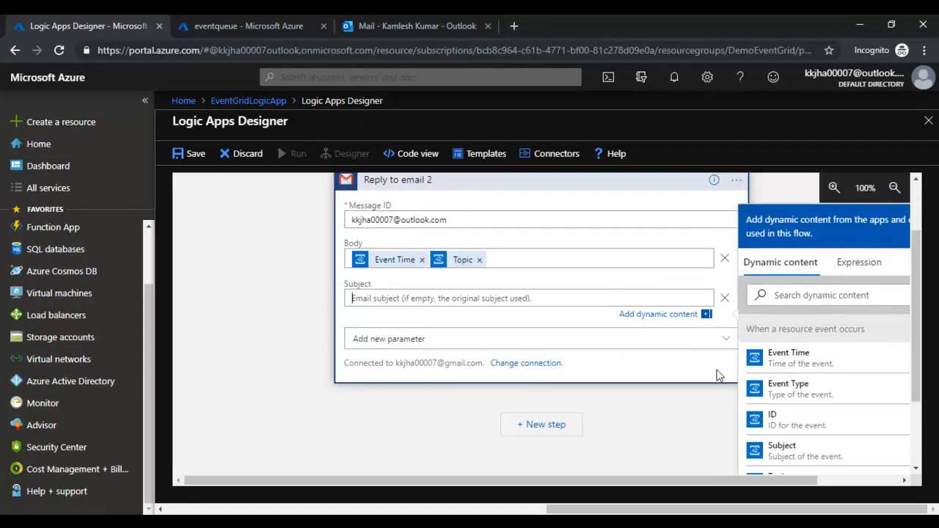
pyautogui.click(828, 451)
pyautogui.scroll(1, 433, 402)
pyautogui.scroll(-1, 414, 407)
pyautogui.click(189, 154)
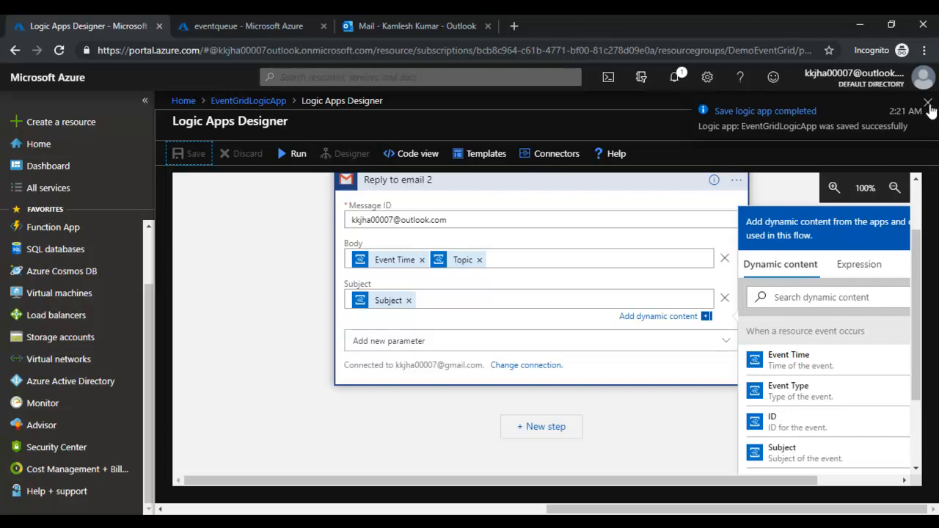
# - Navigate to democontainer under DemoEventGrid's eventgridstract storage account blobs
pyautogui.click(928, 106)
pyautogui.click(928, 121)
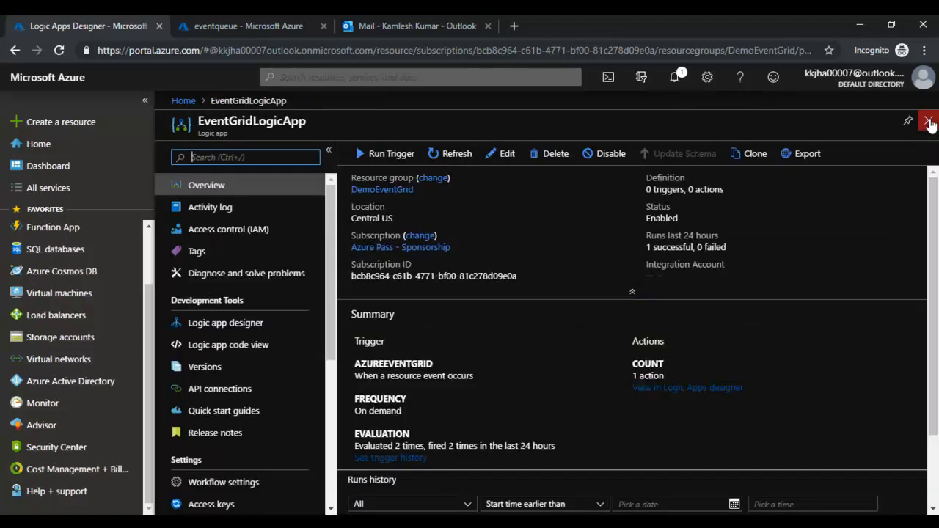
pyautogui.click(929, 121)
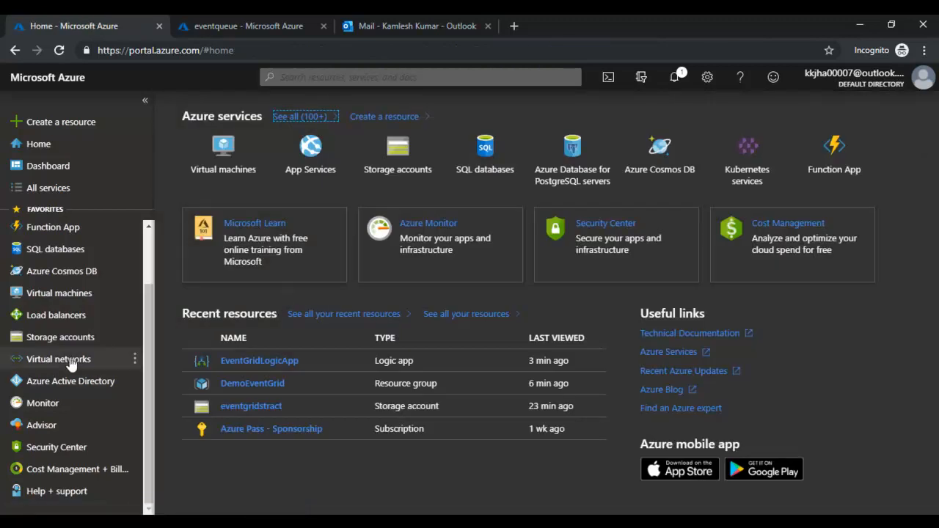
pyautogui.click(242, 382)
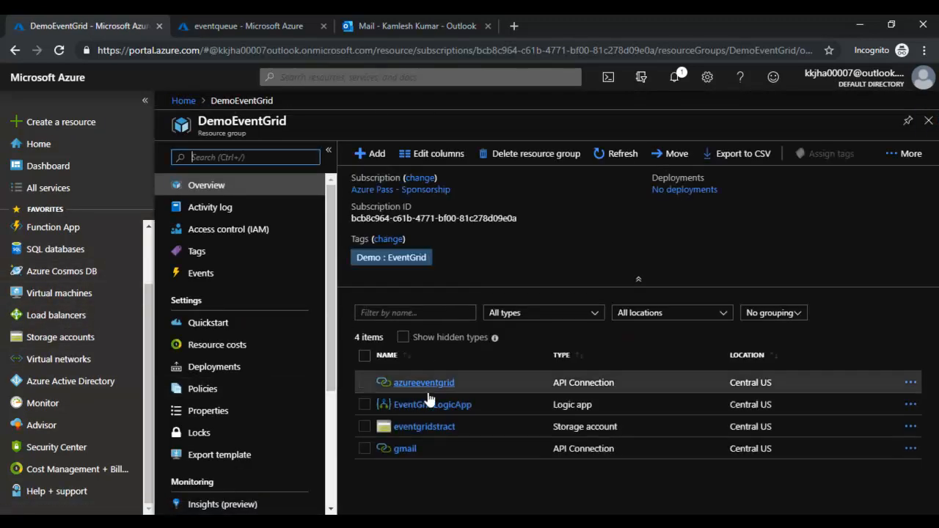
pyautogui.click(423, 432)
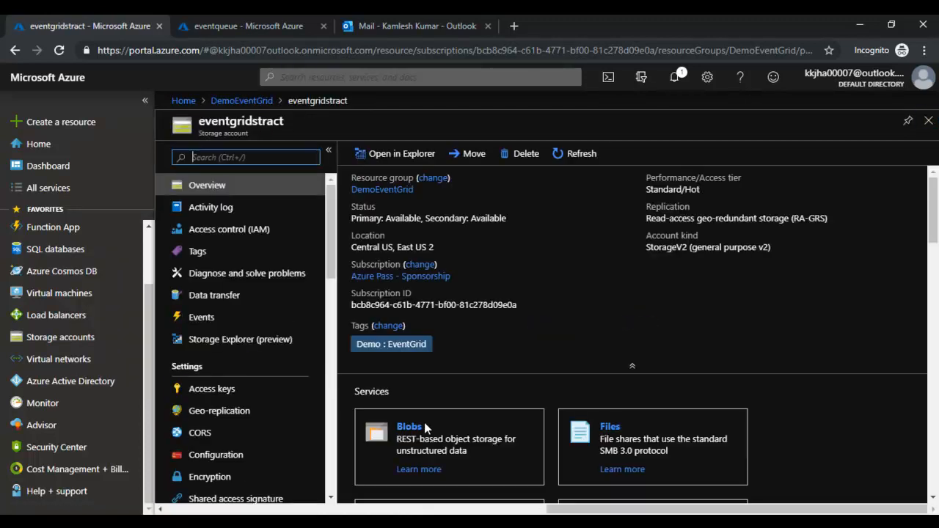
pyautogui.click(409, 427)
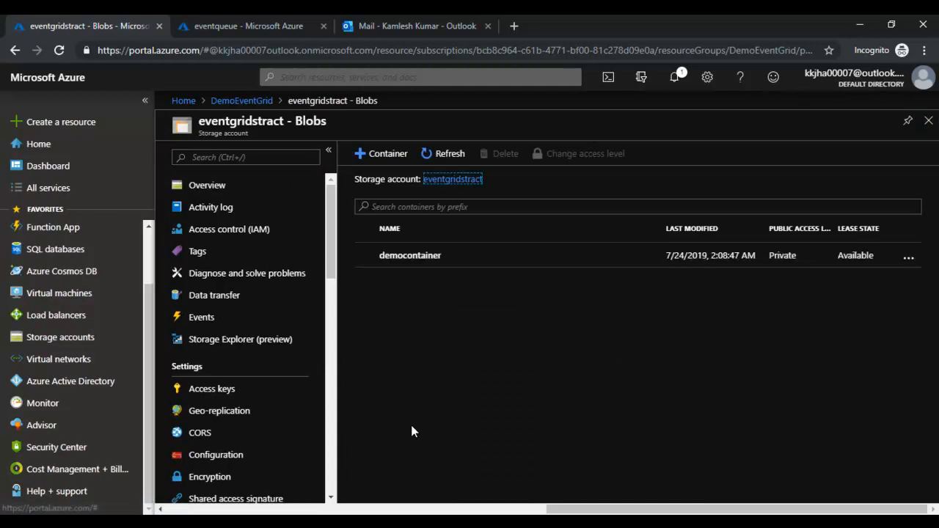
pyautogui.click(438, 261)
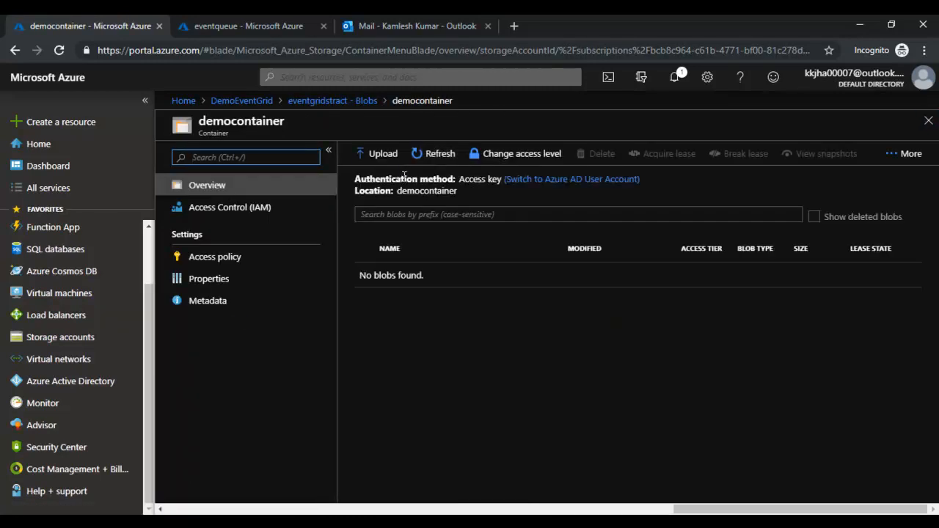
# - Upload text-file-5-xxl.png into democontainer
pyautogui.click(376, 157)
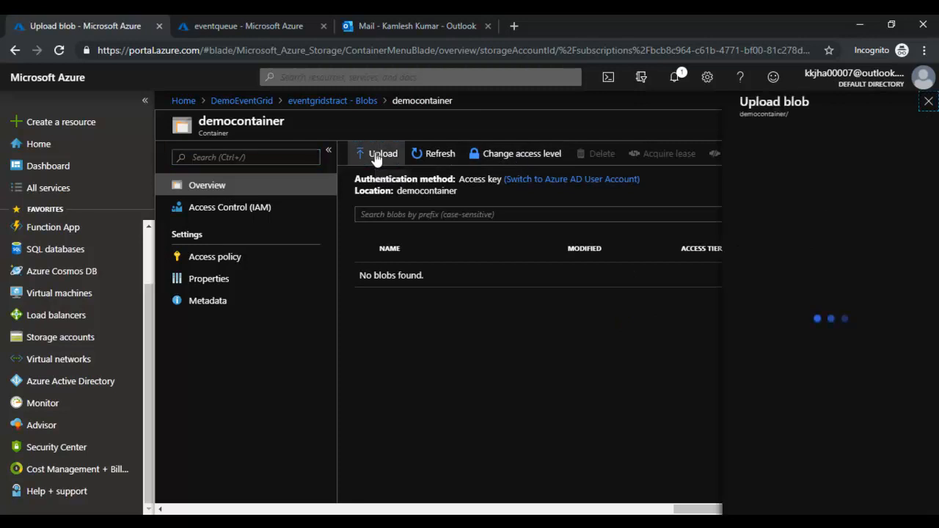
pyautogui.click(914, 150)
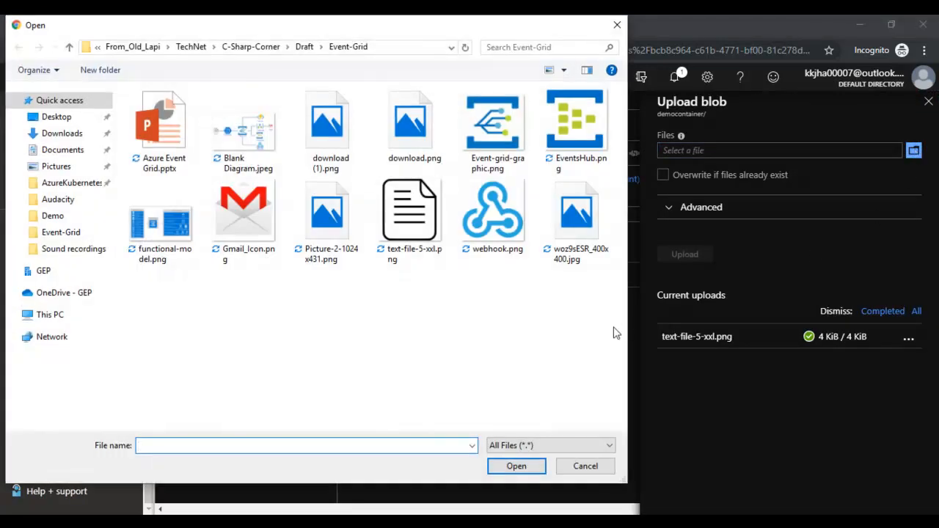
pyautogui.click(410, 217)
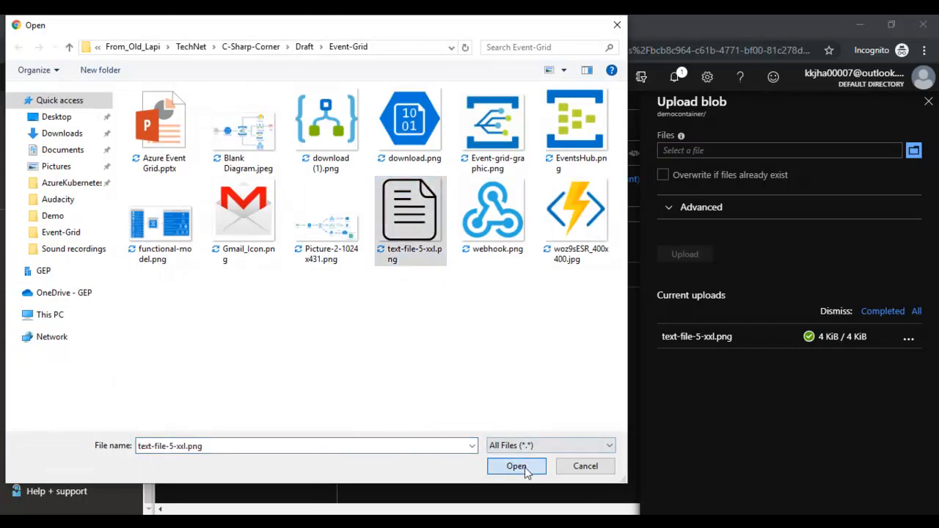
pyautogui.click(525, 468)
pyautogui.click(681, 253)
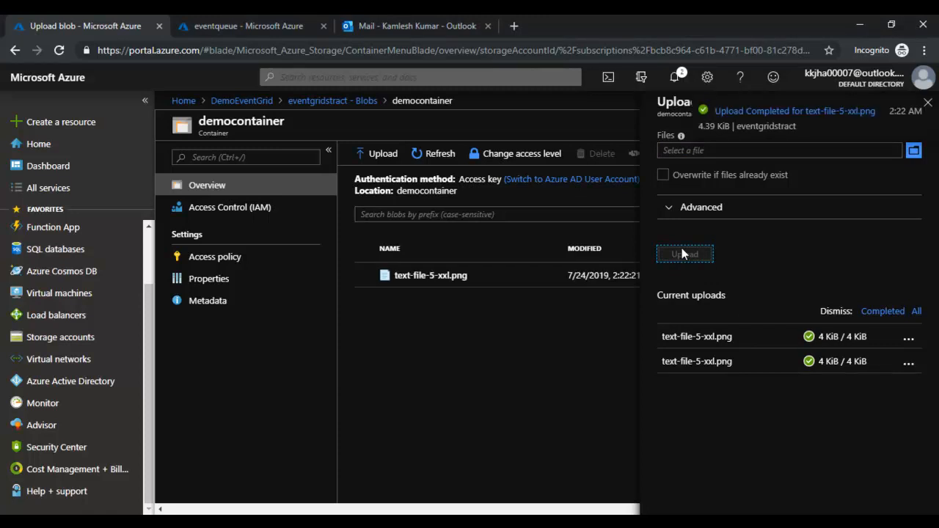
# - Go back to Resource groups, open DemoEventGrid > EventGridLogicApp, and open its Failed run
pyautogui.click(250, 25)
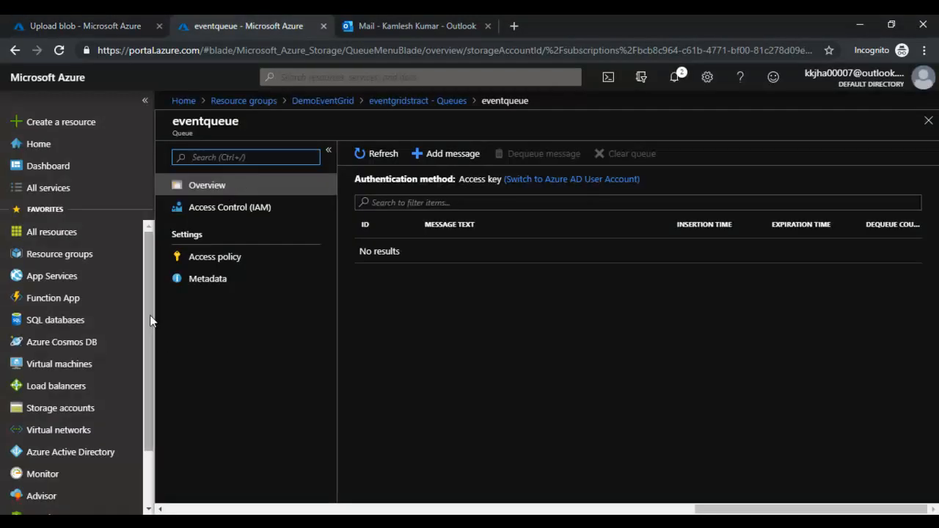
pyautogui.click(927, 120)
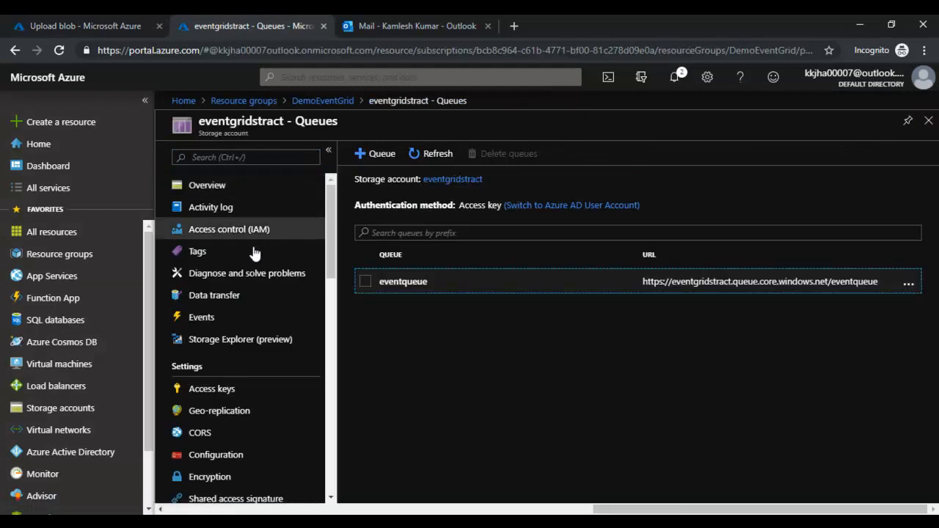
pyautogui.click(928, 120)
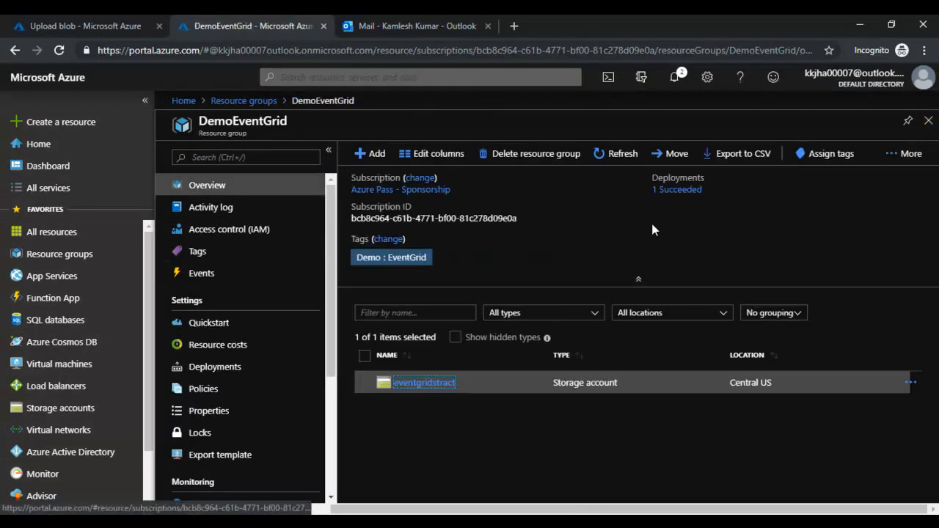
pyautogui.click(928, 120)
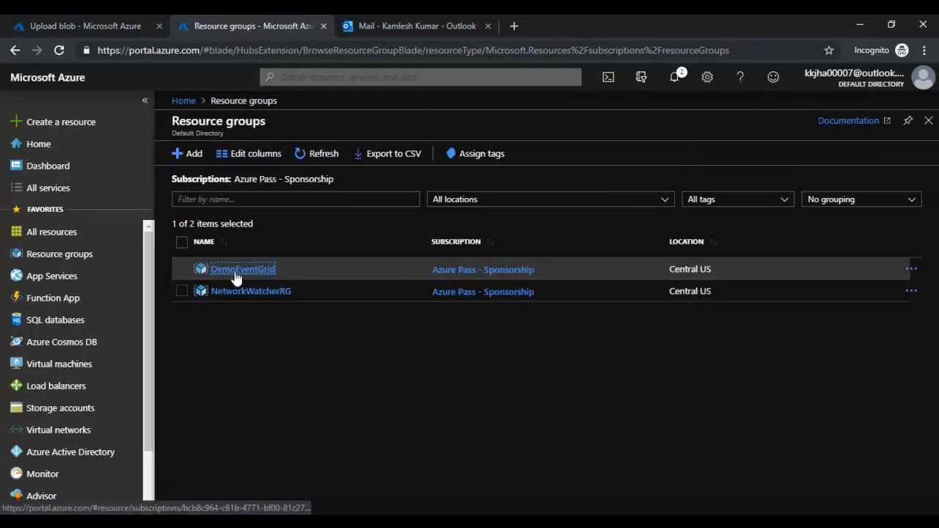
pyautogui.click(233, 273)
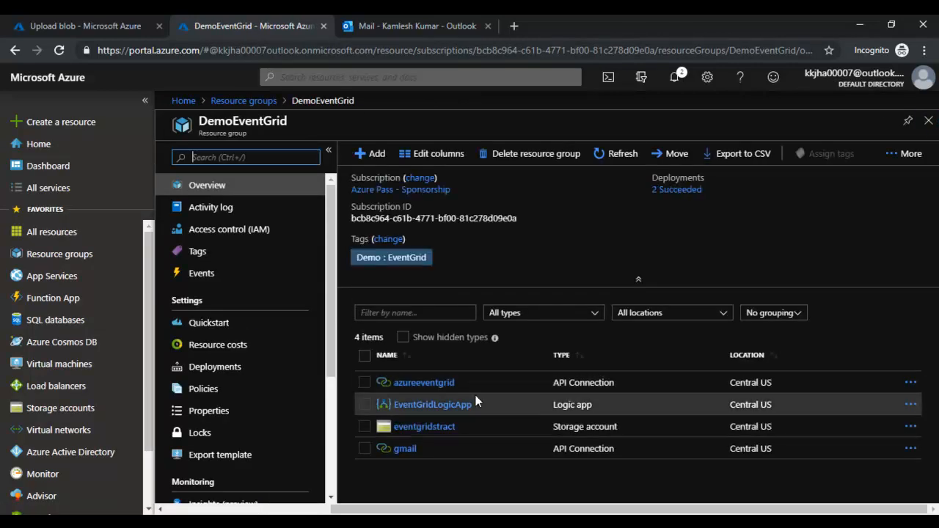
pyautogui.click(432, 405)
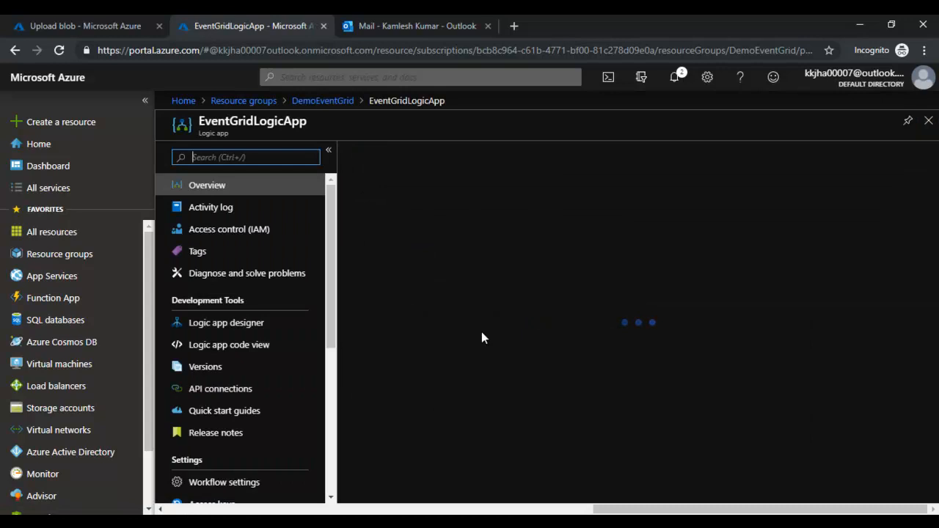
pyautogui.scroll(-2, 589, 362)
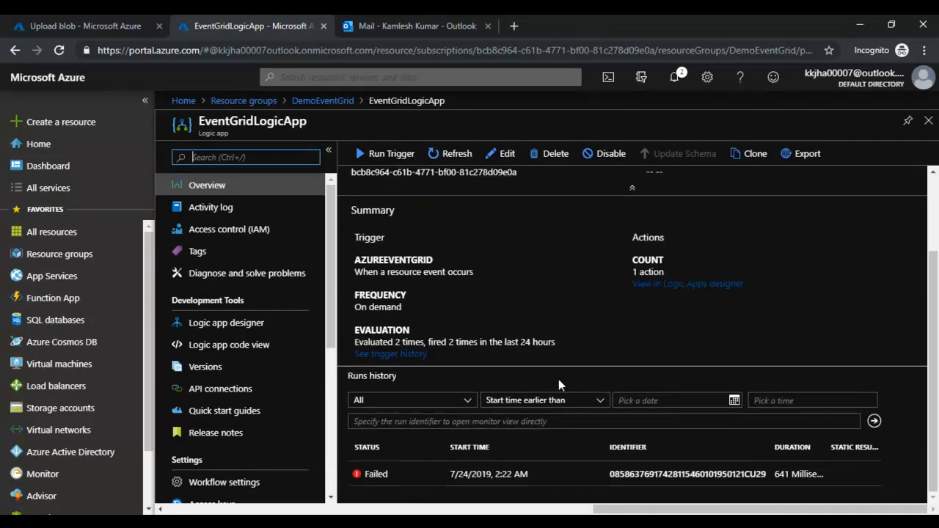
pyautogui.click(382, 477)
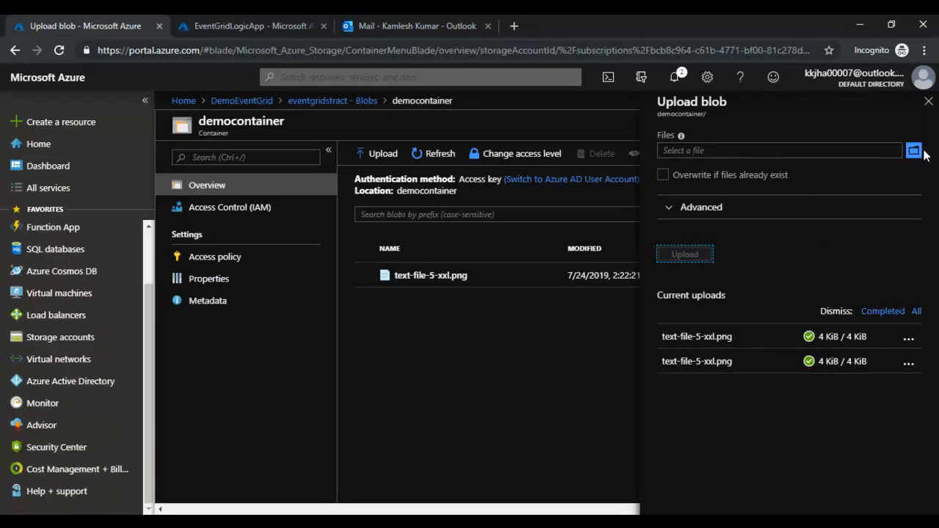
# - Re-upload text-file-5-xxl.png to the container, overwriting the existing blob
pyautogui.click(913, 150)
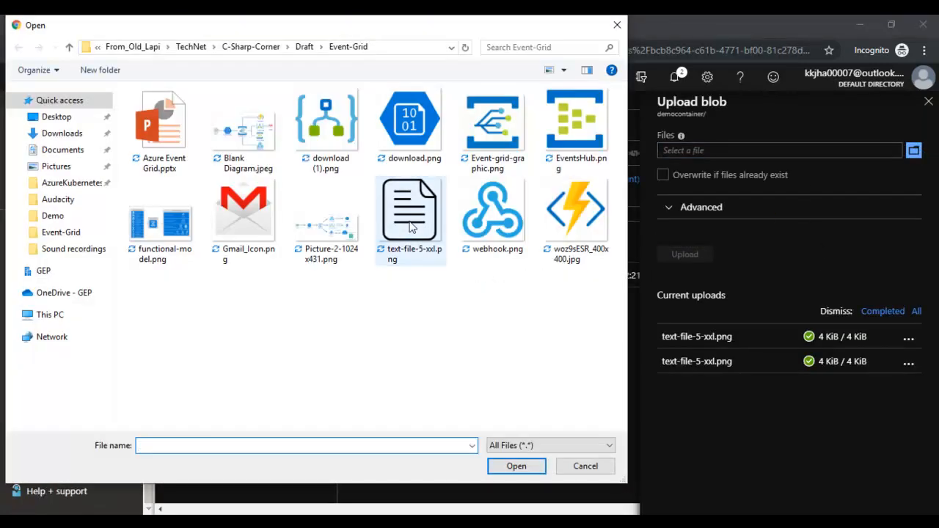
pyautogui.click(411, 228)
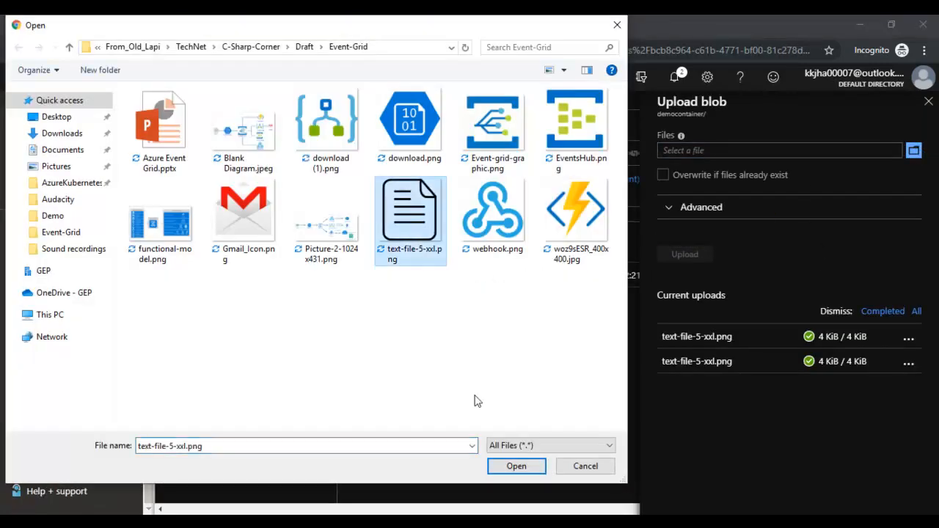
pyautogui.click(516, 465)
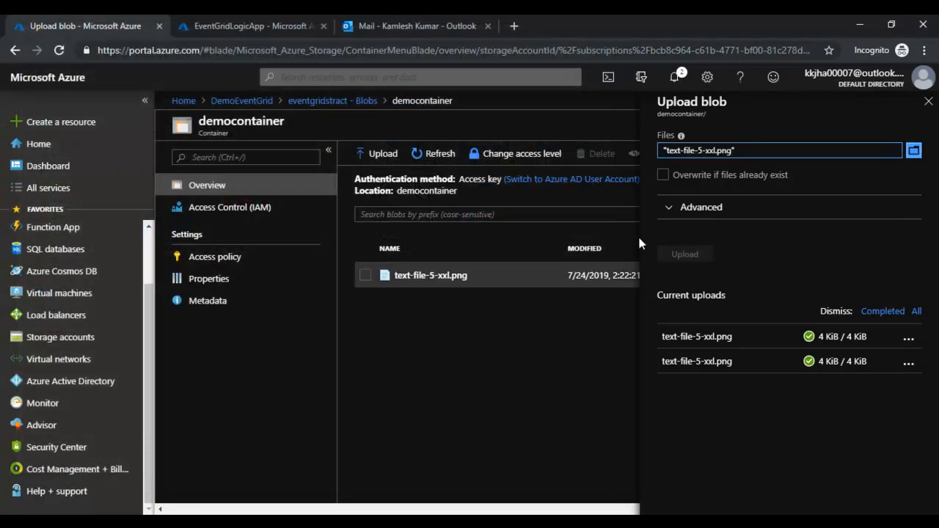
pyautogui.click(663, 186)
pyautogui.click(686, 255)
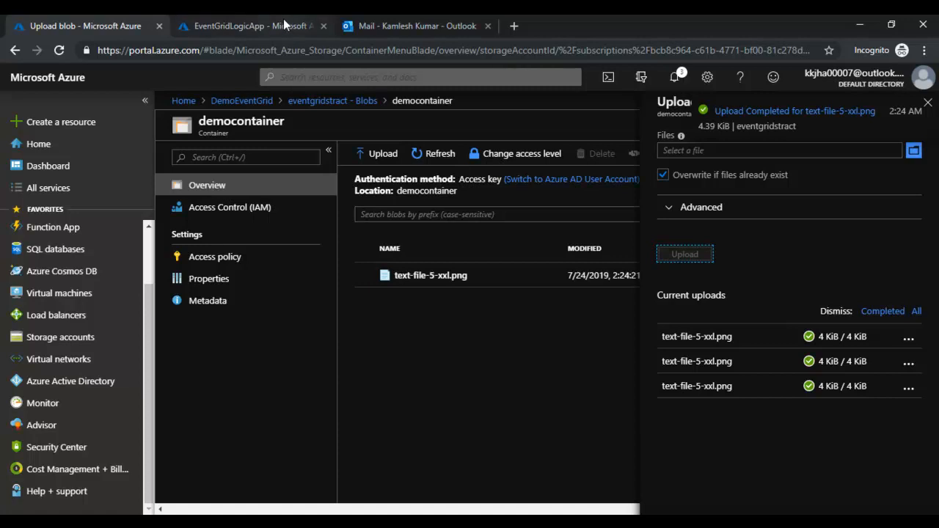
# - Refresh the EventGridLogicApp overview and open the new Succeeded run in Runs history
pyautogui.click(249, 26)
pyautogui.click(445, 154)
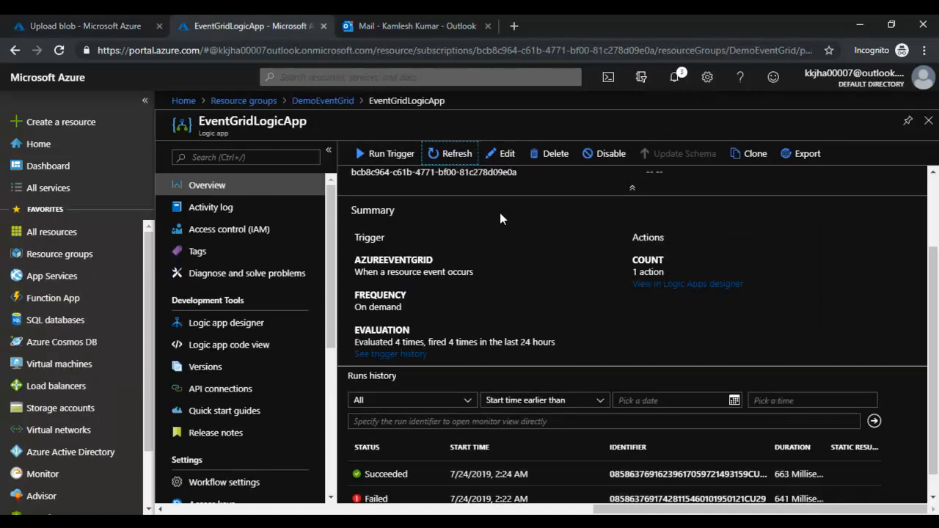
pyautogui.click(388, 478)
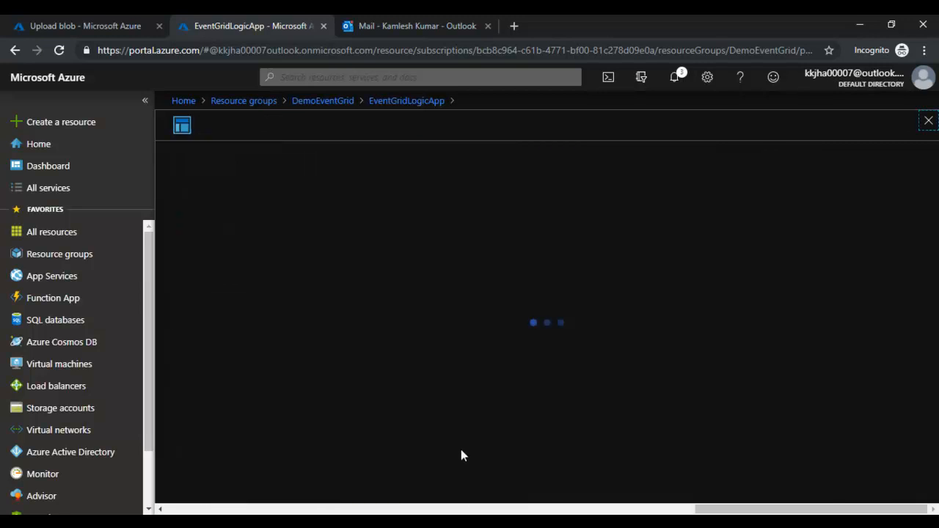
# - Open the Succeeded run's details and check the newest blob-event notification email
pyautogui.click(500, 276)
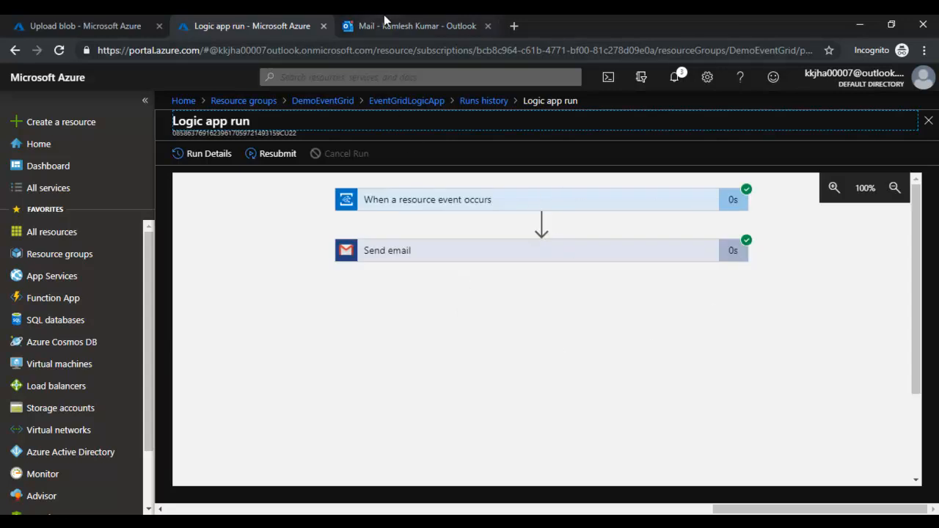
pyautogui.click(384, 25)
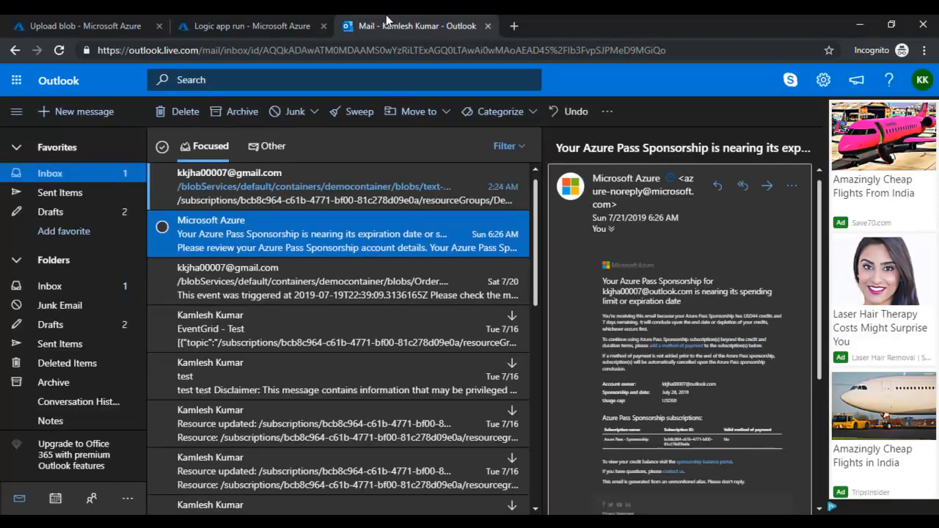
pyautogui.click(358, 189)
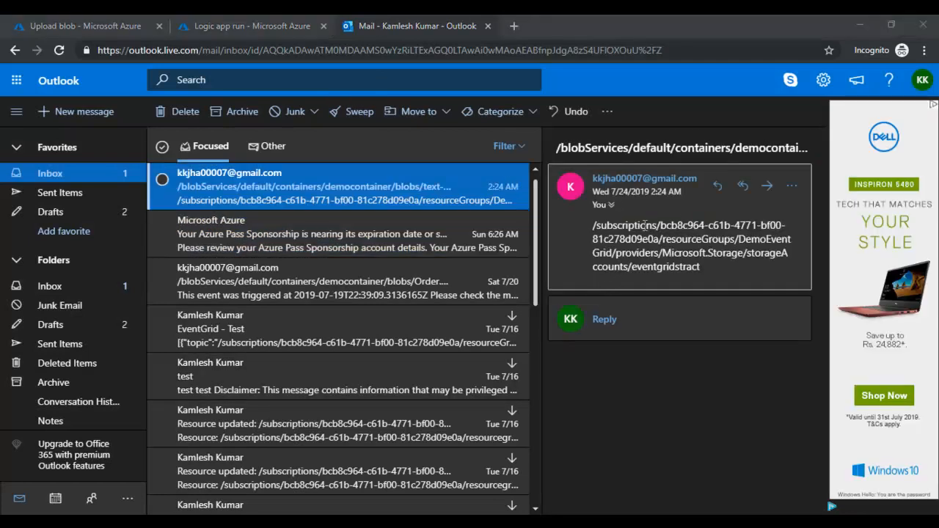
pyautogui.click(269, 30)
# - Expand the 'When a resource event occurs' trigger to review its inputs and outputs
pyautogui.click(489, 210)
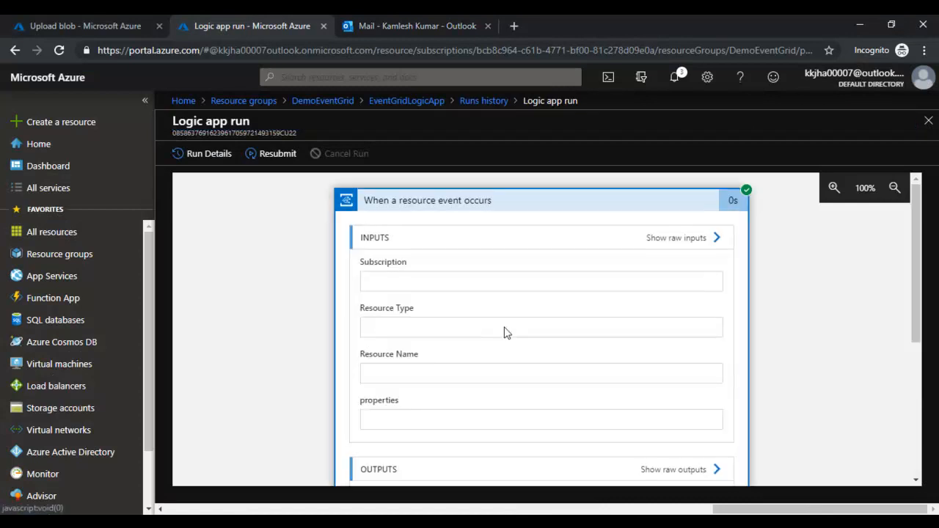
pyautogui.scroll(-3, 504, 331)
pyautogui.scroll(-3, 503, 332)
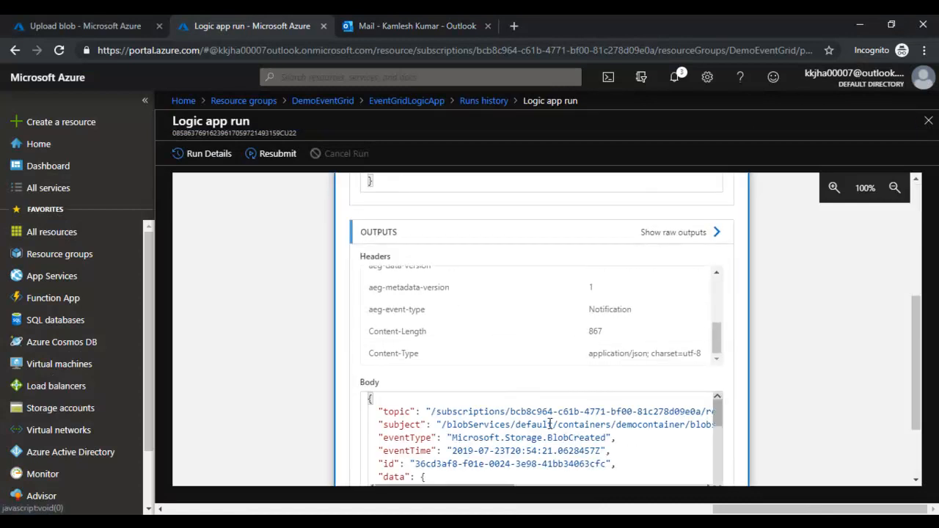
pyautogui.scroll(-5, 549, 424)
pyautogui.scroll(-3, 481, 422)
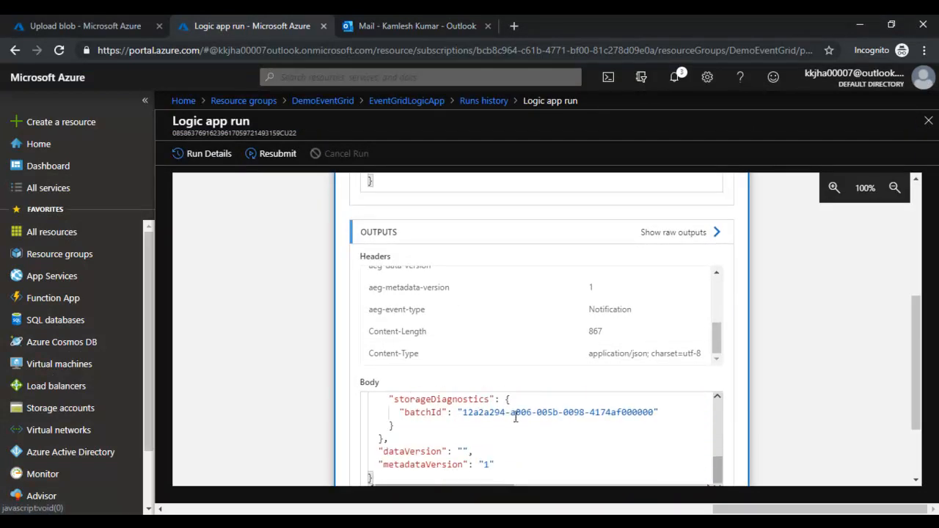
pyautogui.scroll(2, 511, 392)
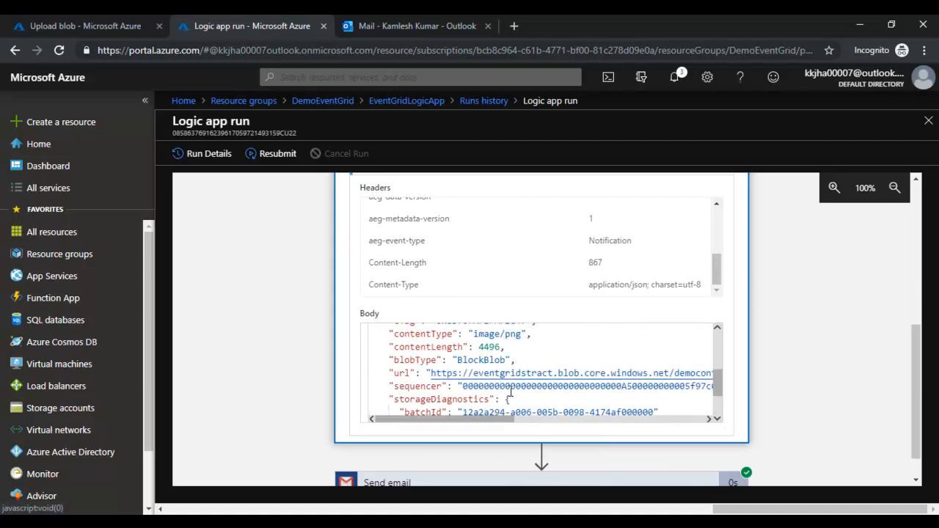
pyautogui.scroll(2, 511, 396)
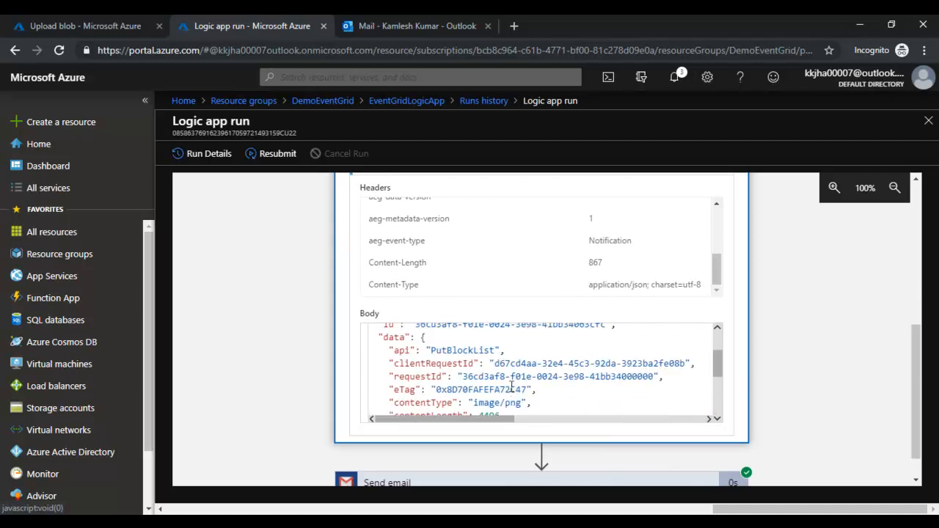
# - Compare the trigger data with the notification email, then close the Logic app run blade
pyautogui.click(424, 20)
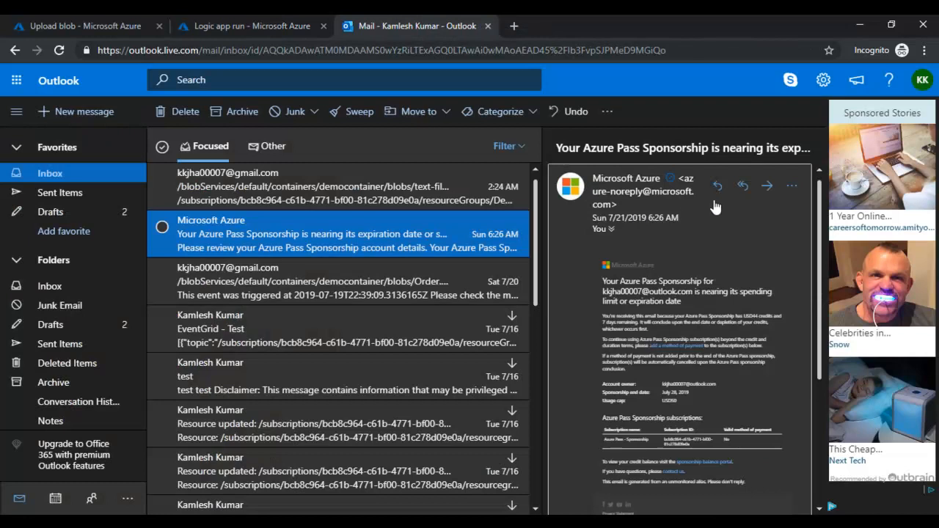
pyautogui.click(242, 202)
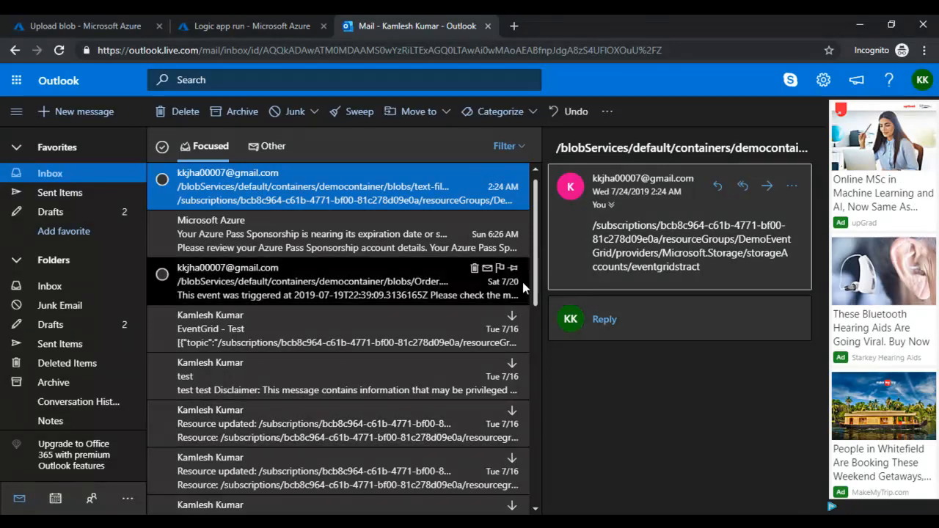
pyautogui.click(241, 22)
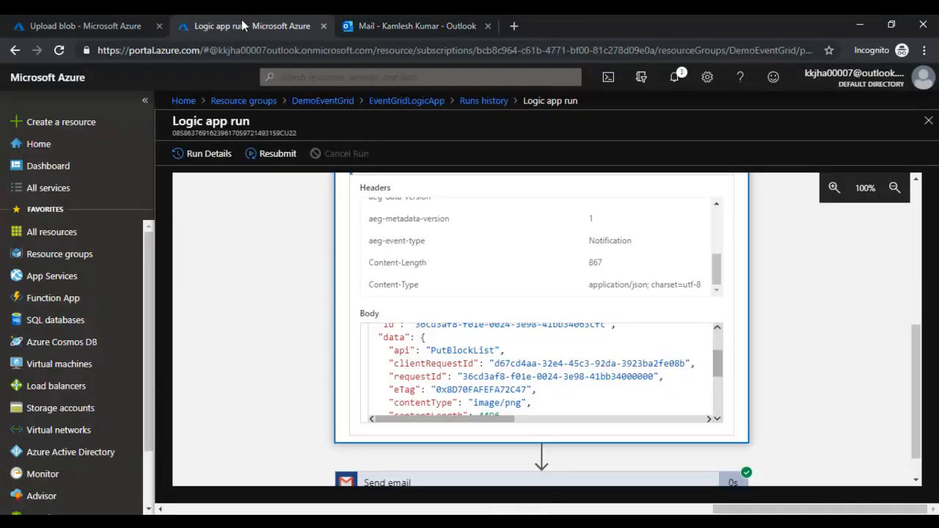
pyautogui.click(928, 120)
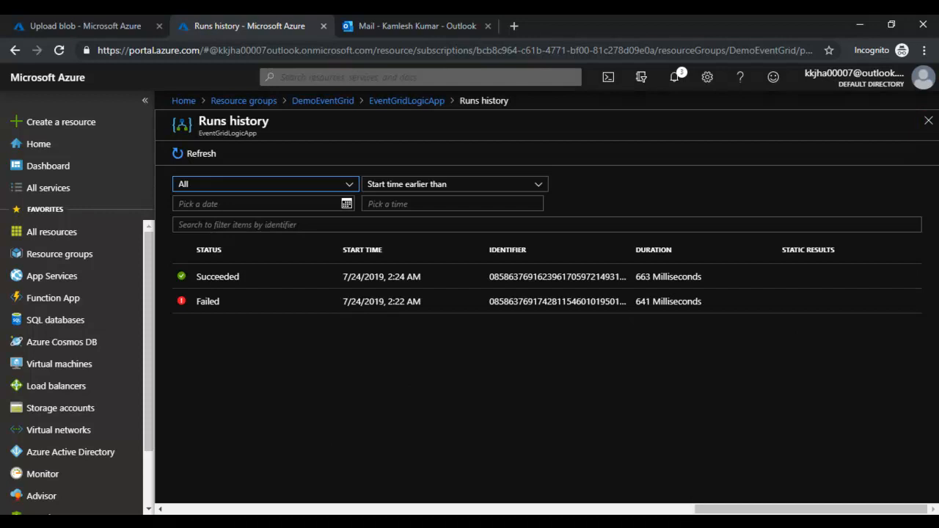
# - Present the deck from the Demo slide to the Event Grid Consumption Pricing slide (₹39.658 per million operations)
pyautogui.moveTo(691, 522)
pyautogui.click(632, 442)
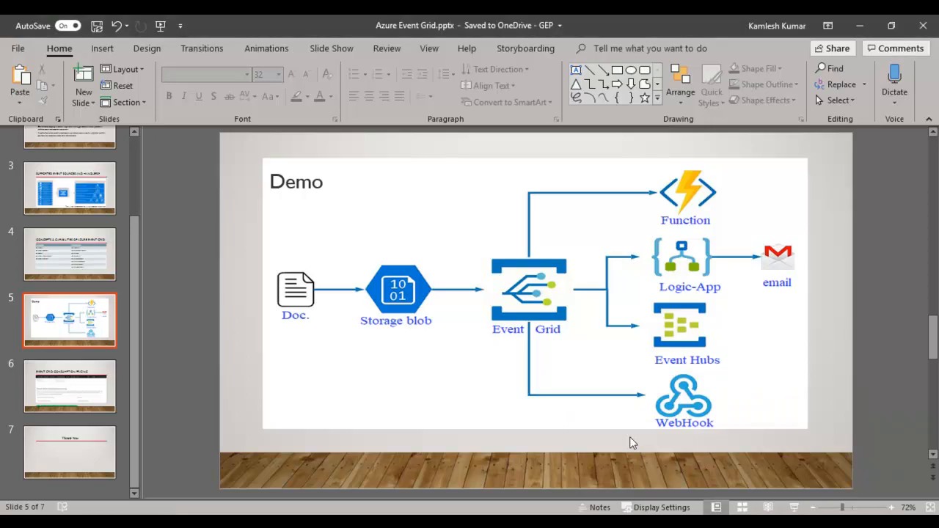
pyautogui.click(793, 507)
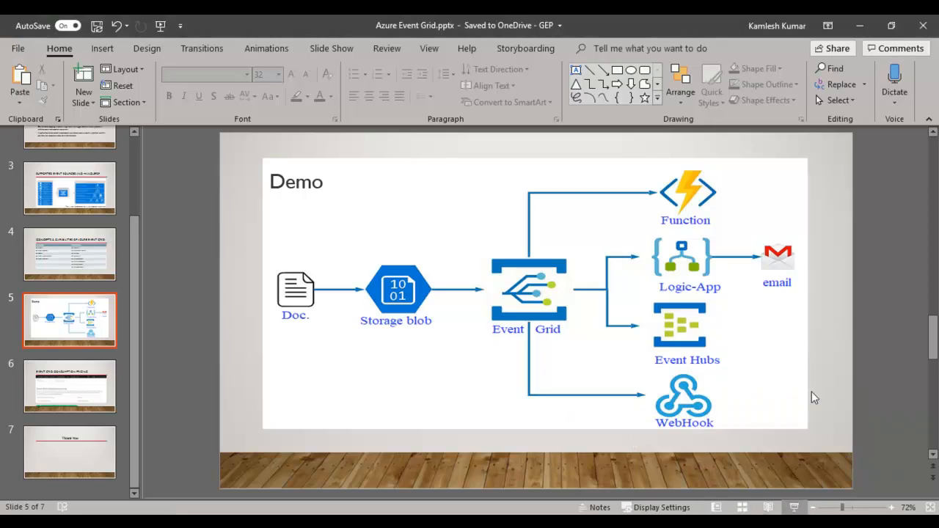
pyautogui.press('Right')
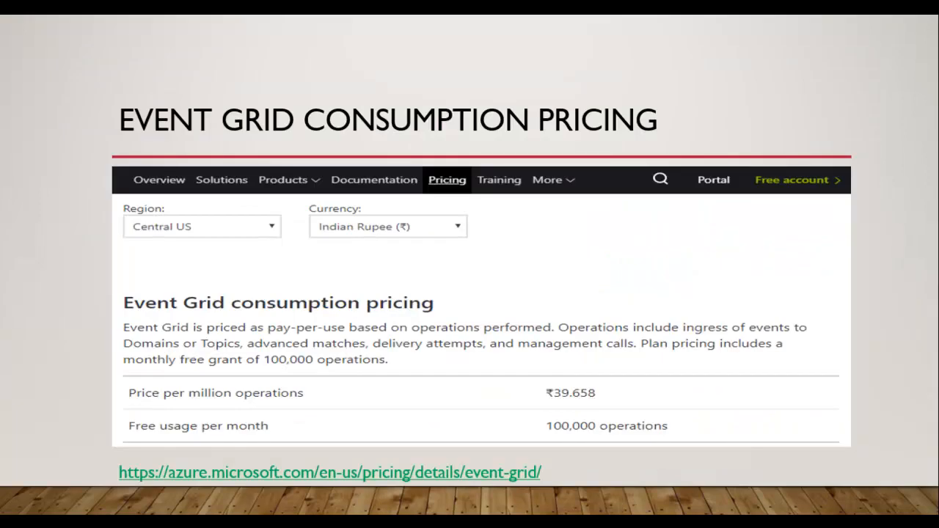
pyautogui.press('Left')
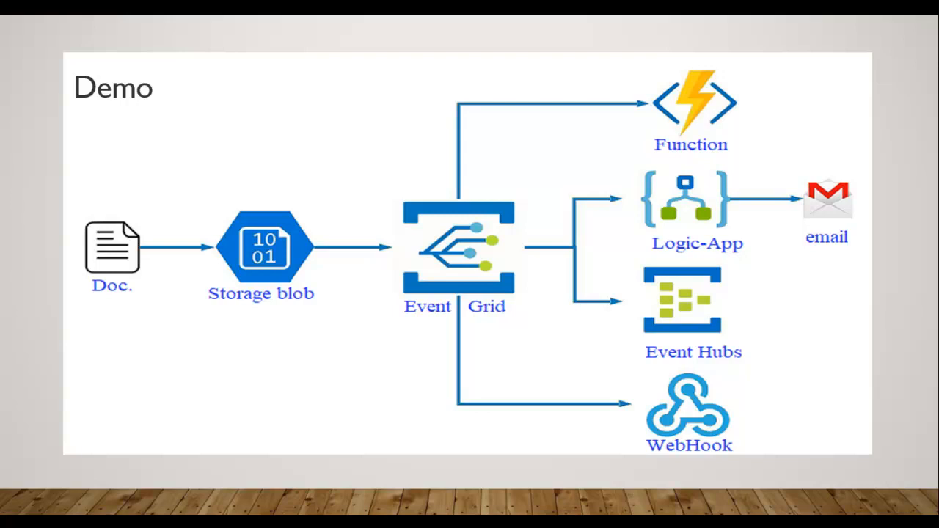
pyautogui.press('Right')
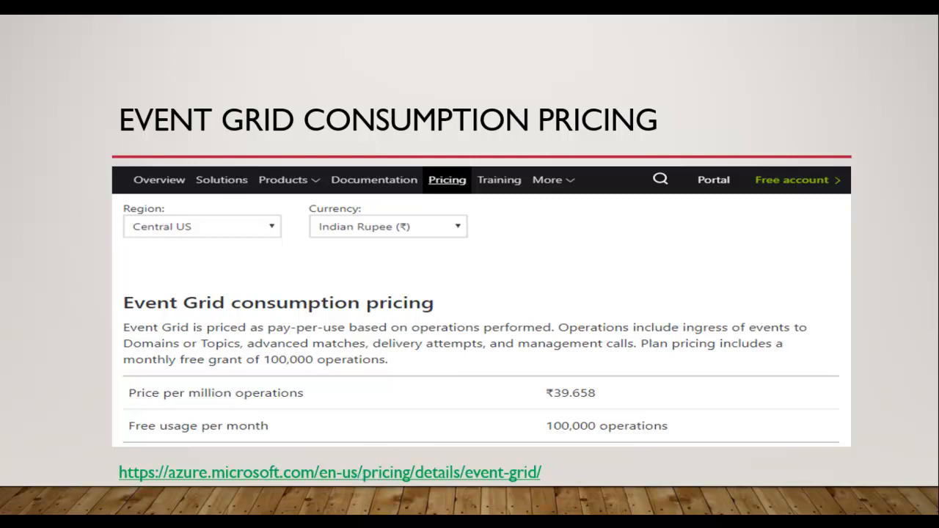
pyautogui.hotkey('alt', 'Tab')
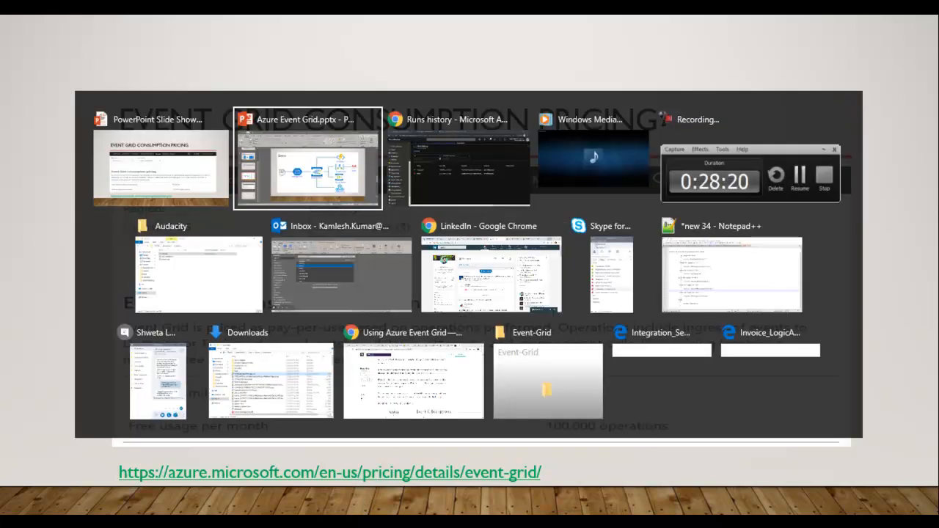
pyautogui.hotkey('alt', 'Tab')
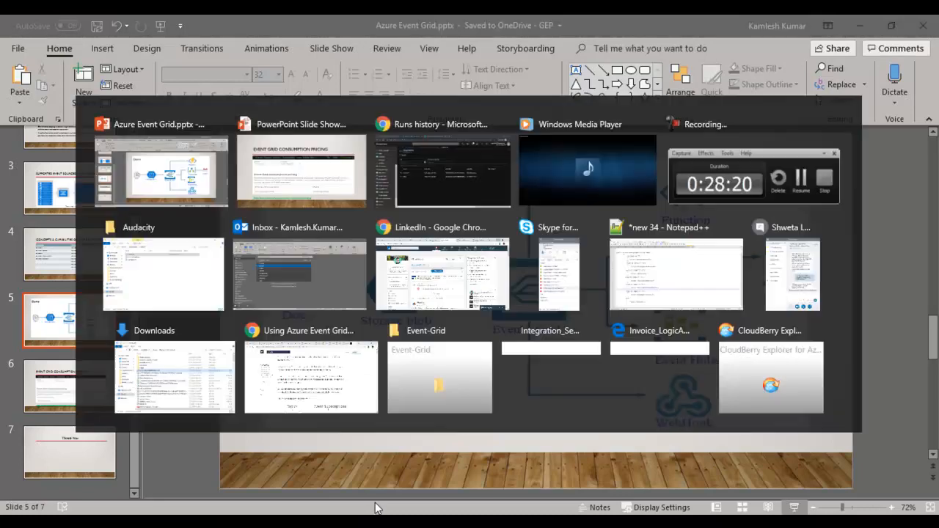
# - On the Event Grid pricing page, highlight the ₹39.658 price per million operations
pyautogui.hotkey('alt', 'Tab')
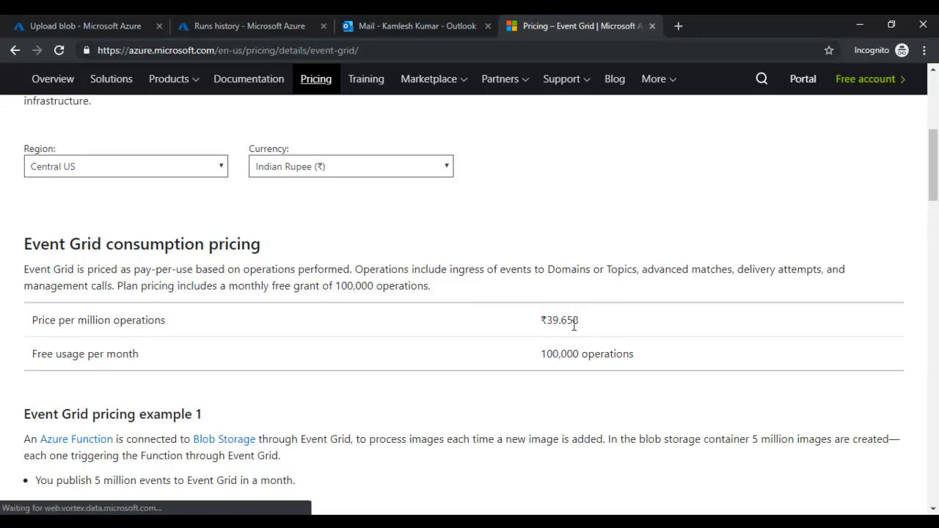
pyautogui.scroll(-1, 570, 331)
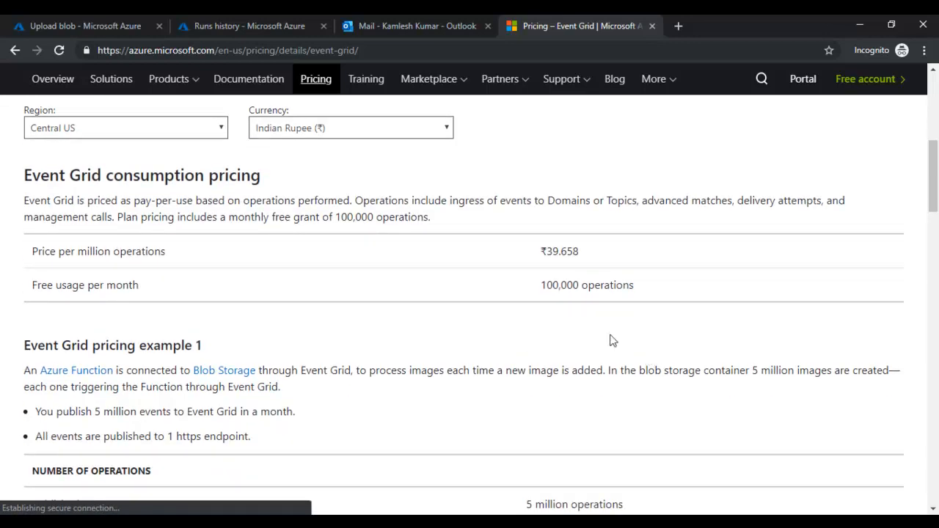
pyautogui.moveTo(31, 251); pyautogui.dragTo(166, 251)
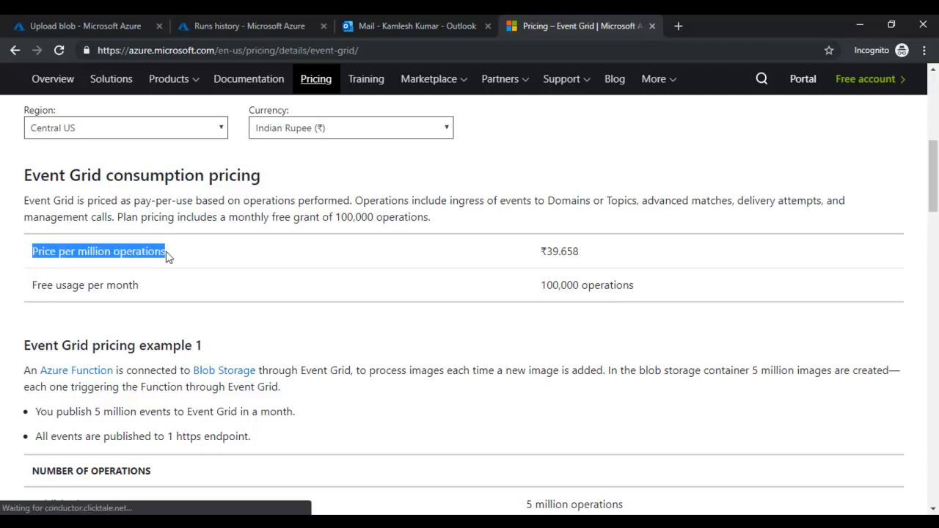
pyautogui.moveTo(541, 250); pyautogui.dragTo(626, 261)
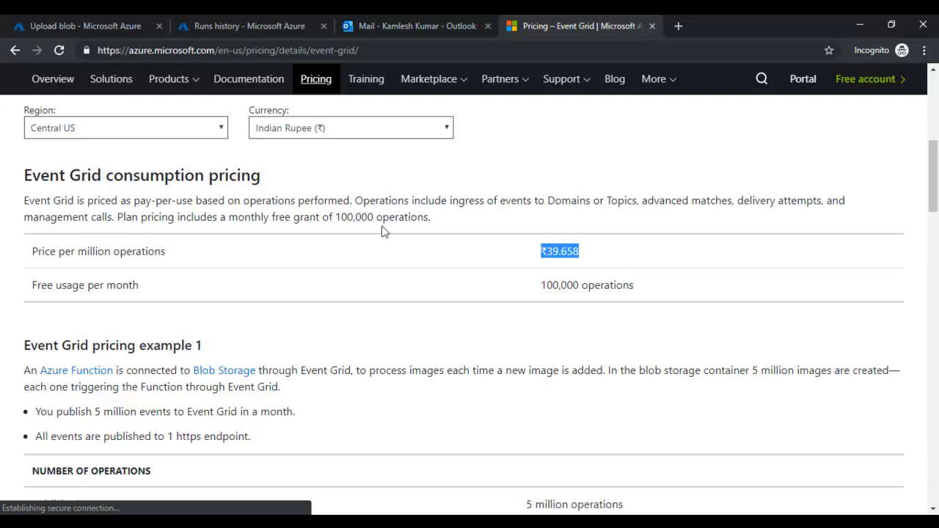
# - Highlight the 100,000 free operations per month, then scroll to pricing example 1
pyautogui.moveTo(271, 217); pyautogui.dragTo(426, 214)
pyautogui.moveTo(17, 286); pyautogui.dragTo(143, 285)
pyautogui.click(88, 289)
pyautogui.doubleClick(119, 284)
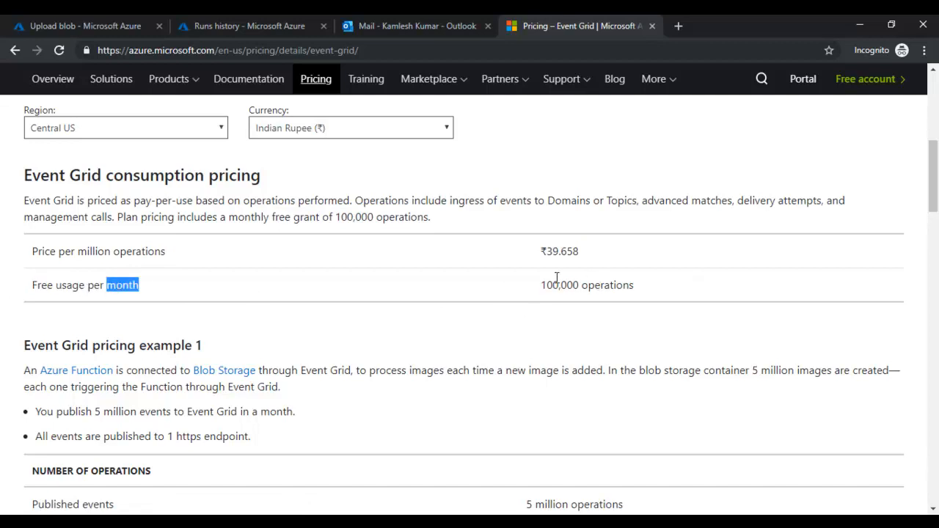
pyautogui.scroll(-2, 558, 279)
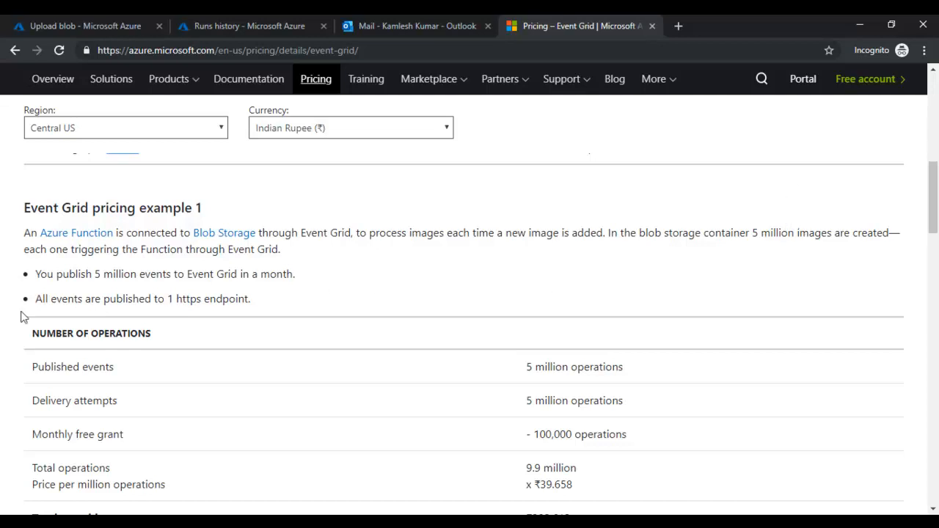
pyautogui.moveTo(24, 280); pyautogui.dragTo(299, 270)
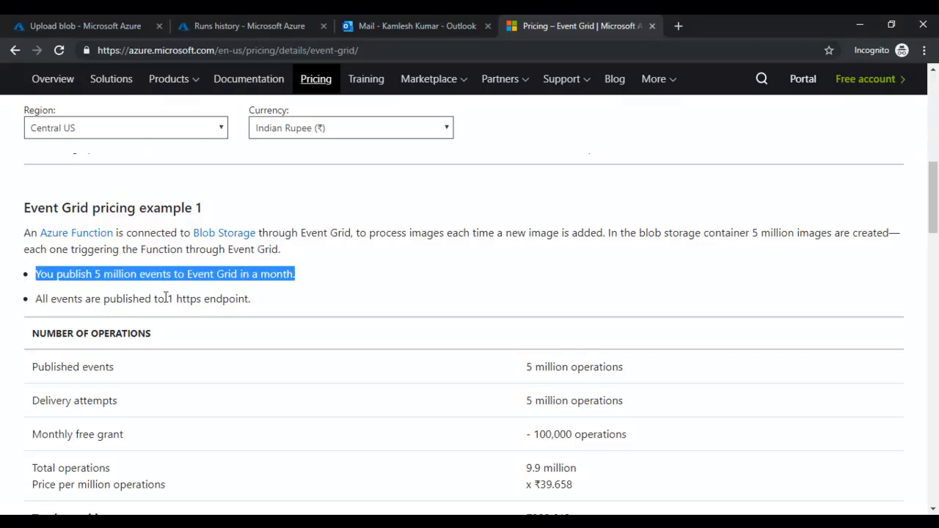
pyautogui.moveTo(535, 367); pyautogui.dragTo(601, 367)
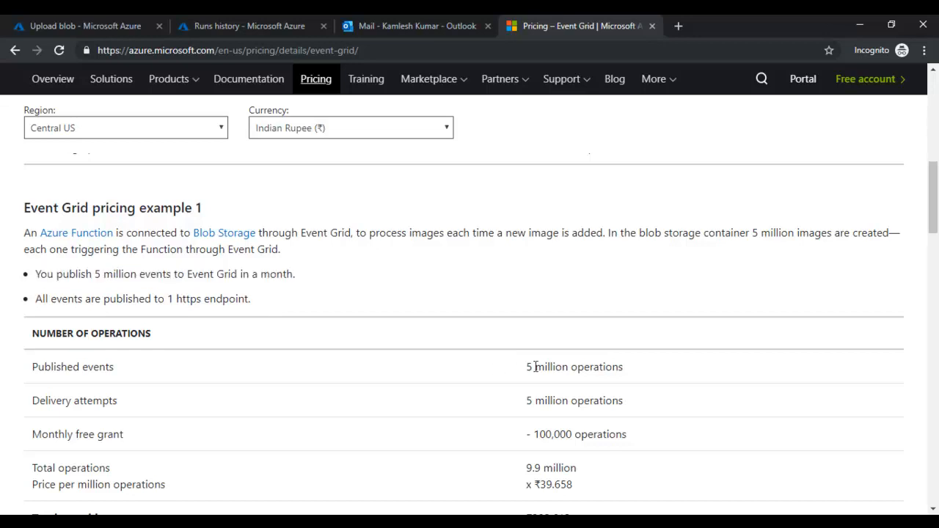
pyautogui.moveTo(556, 401); pyautogui.dragTo(624, 401)
pyautogui.scroll(-1, 615, 415)
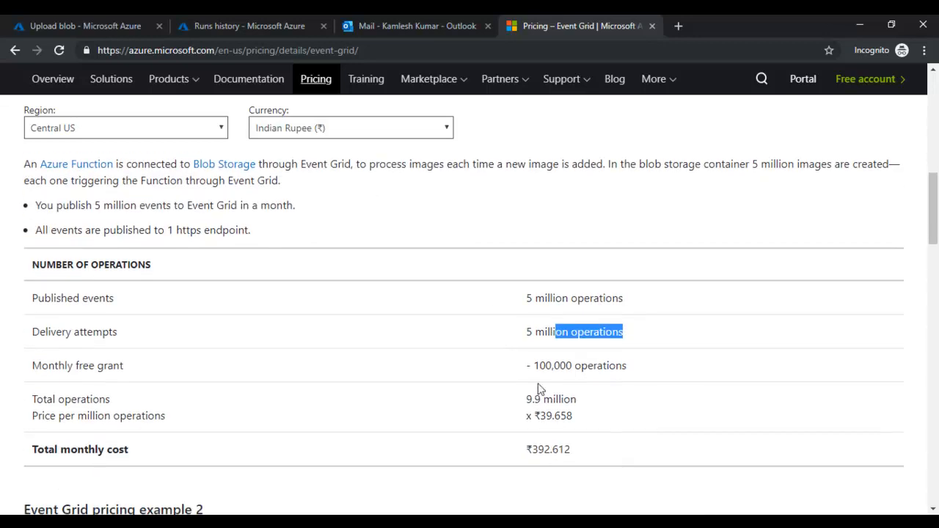
pyautogui.moveTo(540, 365); pyautogui.dragTo(616, 365)
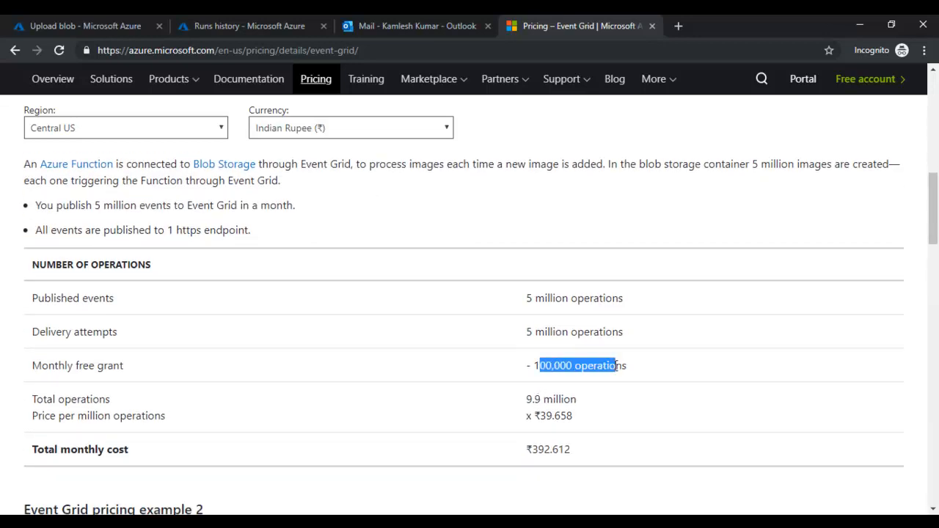
pyautogui.click(613, 391)
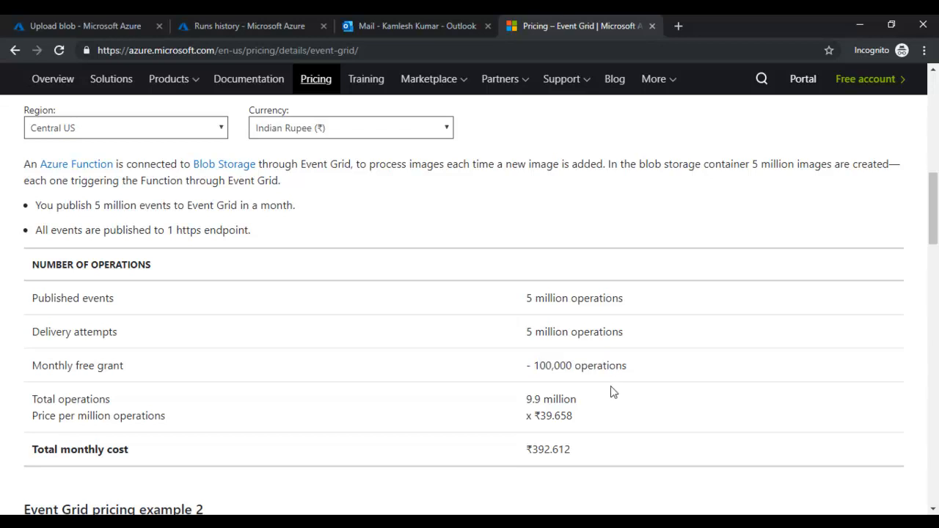
pyautogui.moveTo(526, 399); pyautogui.dragTo(541, 399)
pyautogui.moveTo(540, 417); pyautogui.dragTo(574, 418)
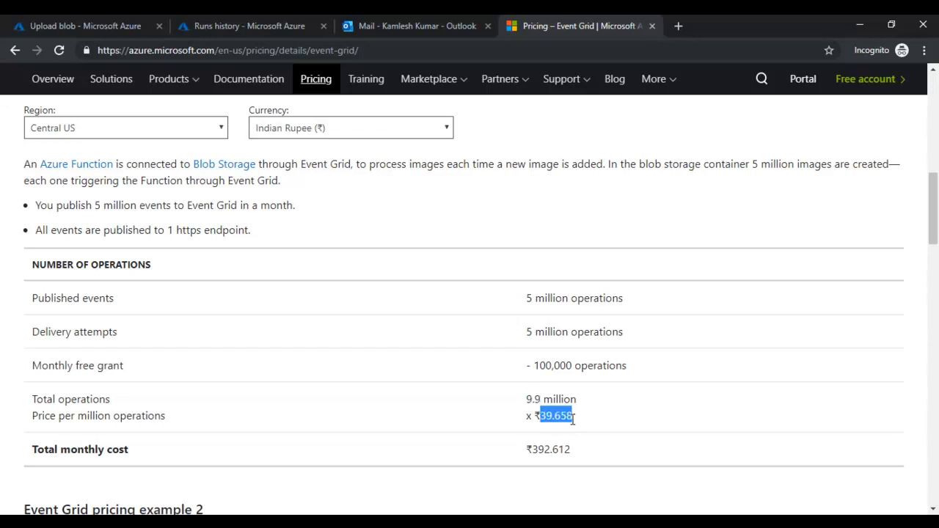
pyautogui.scroll(1, 571, 417)
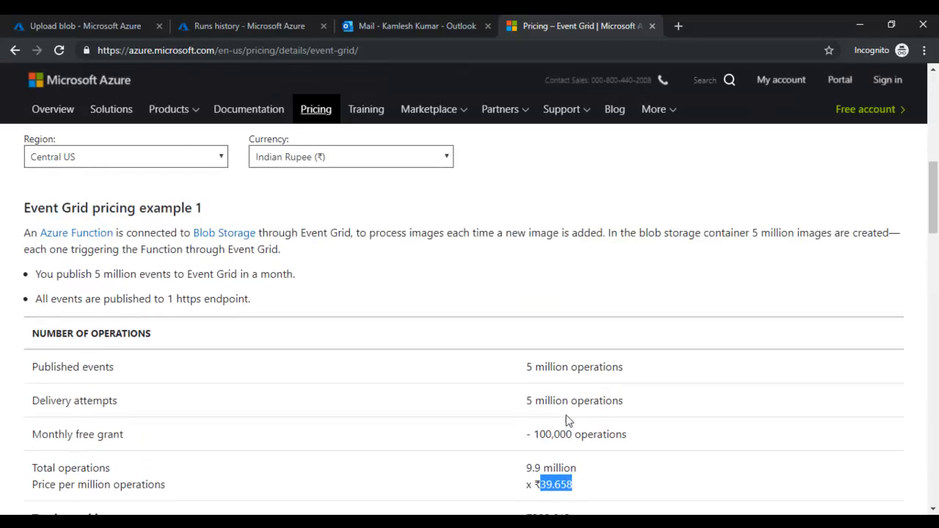
pyautogui.scroll(2, 562, 334)
pyautogui.moveTo(540, 251); pyautogui.dragTo(578, 251)
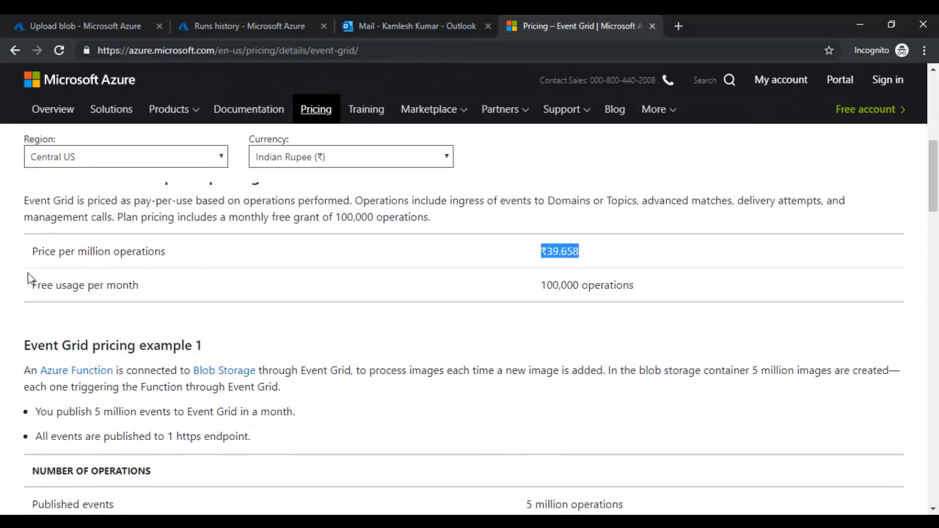
pyautogui.moveTo(32, 258); pyautogui.dragTo(261, 235)
pyautogui.click(580, 224)
pyautogui.scroll(-3, 546, 306)
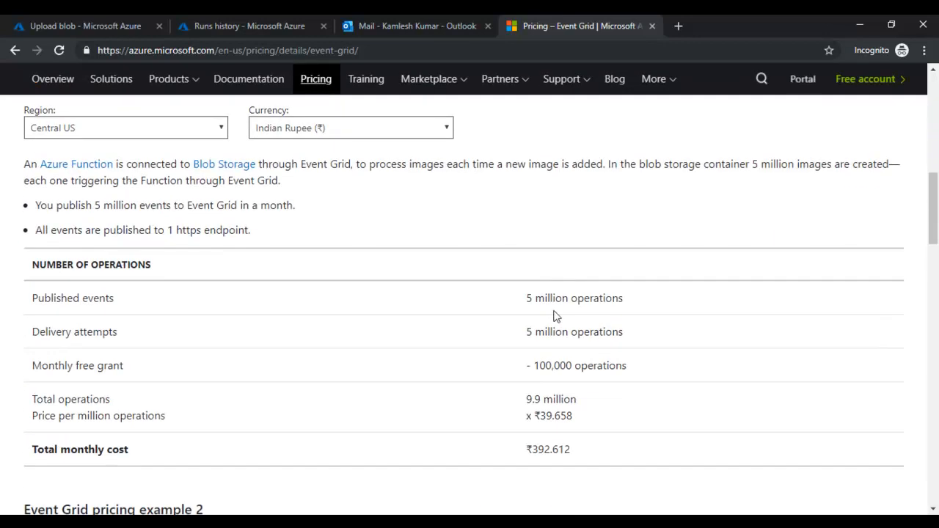
pyautogui.moveTo(535, 399); pyautogui.dragTo(576, 440)
pyautogui.click(546, 454)
pyautogui.moveTo(525, 455); pyautogui.dragTo(572, 457)
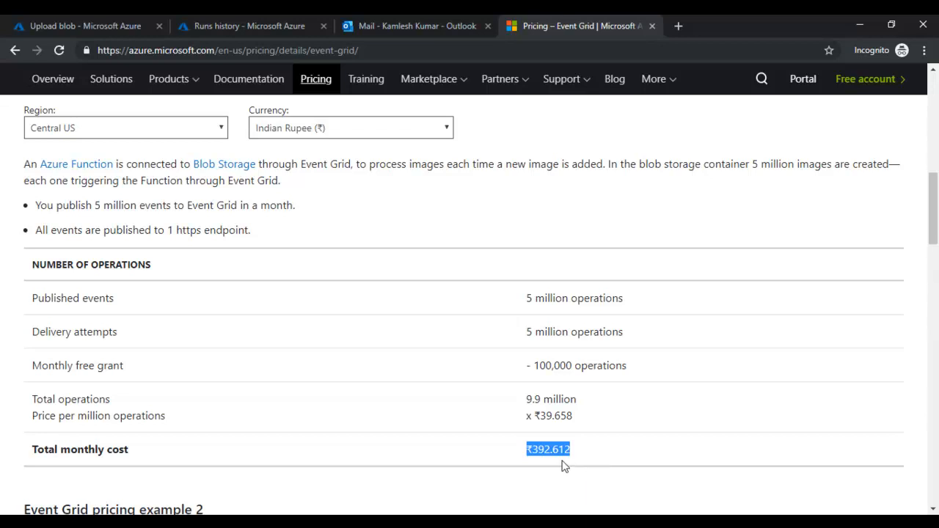
pyautogui.scroll(-4, 220, 440)
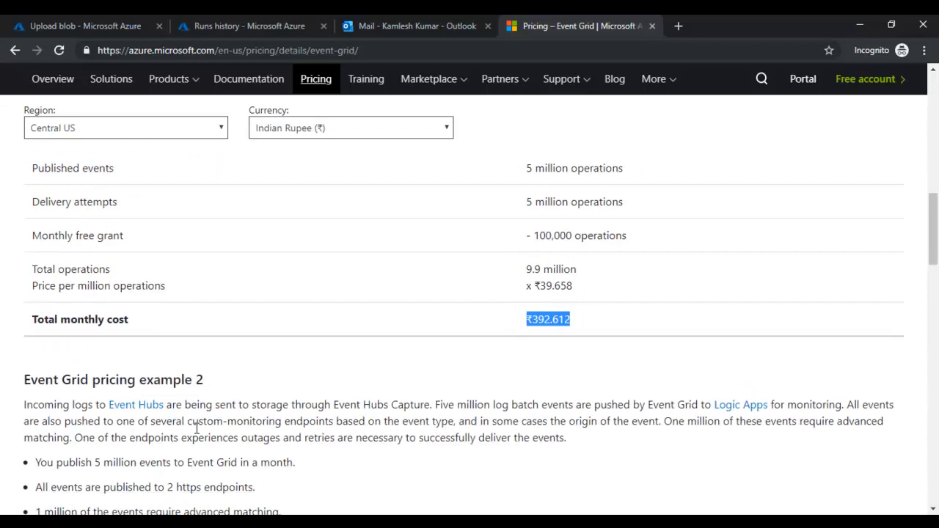
pyautogui.moveTo(21, 232); pyautogui.dragTo(235, 321)
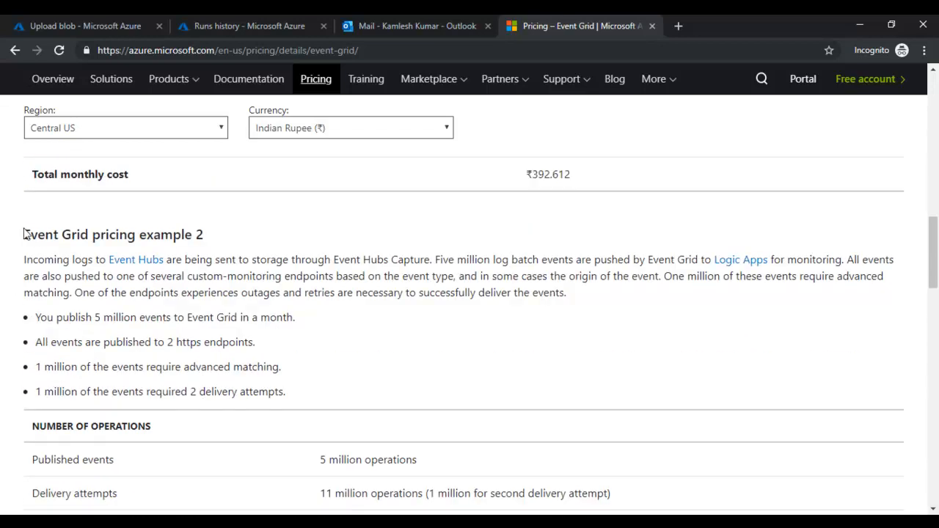
pyautogui.click(320, 385)
pyautogui.scroll(-4, 257, 405)
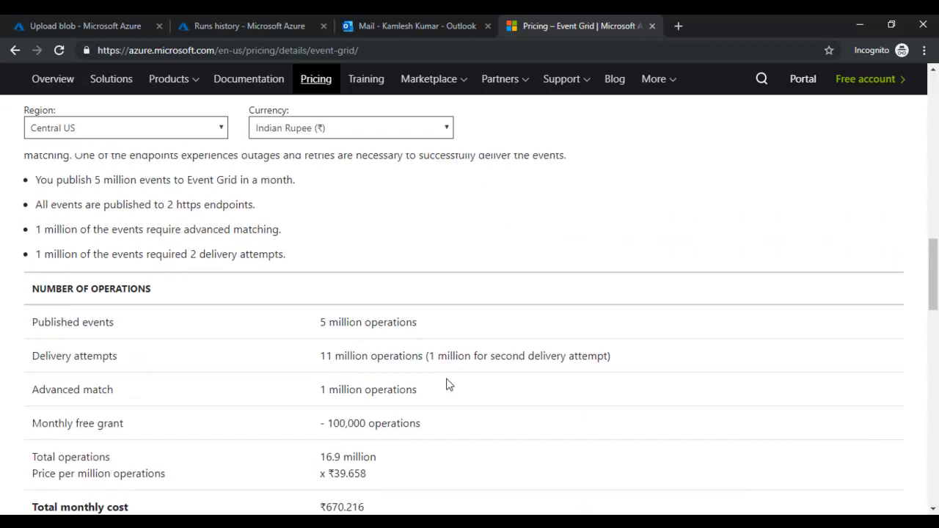
pyautogui.moveTo(313, 372); pyautogui.dragTo(459, 365)
pyautogui.scroll(-1, 413, 389)
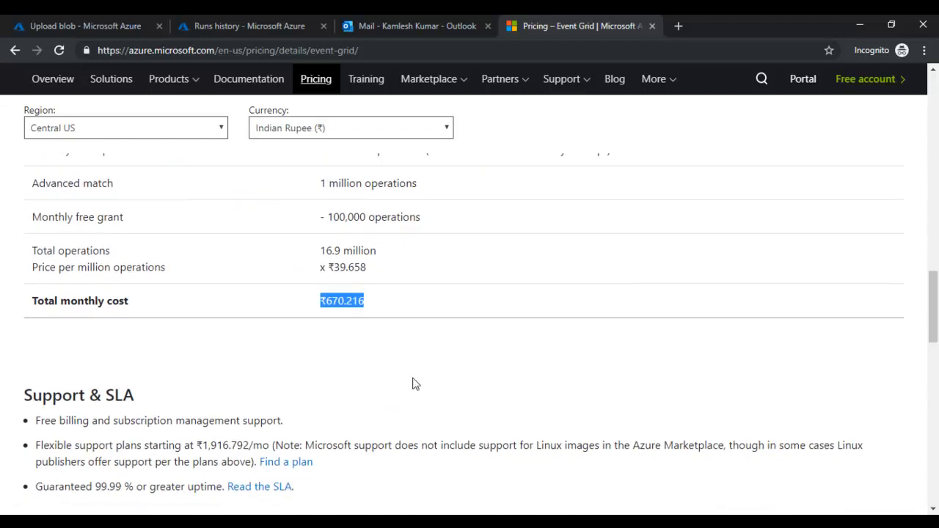
pyautogui.scroll(3, 423, 330)
pyautogui.scroll(5, 424, 336)
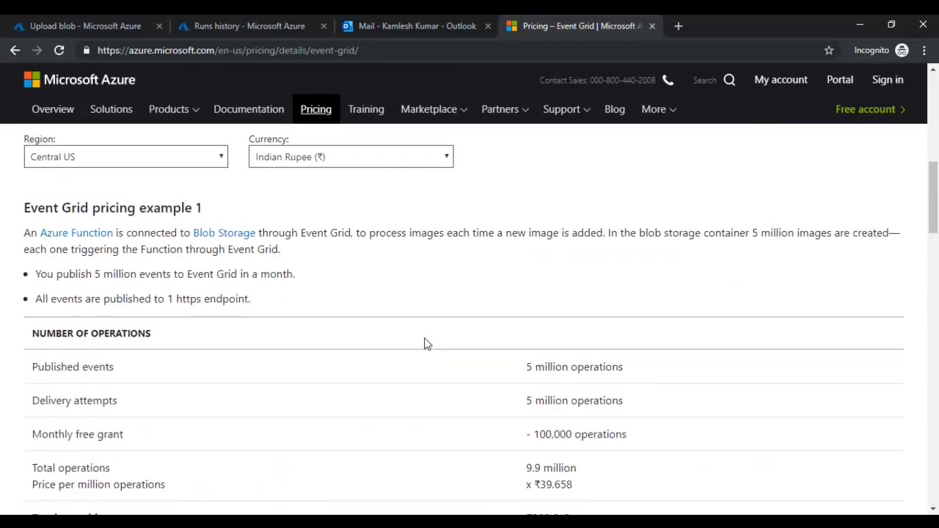